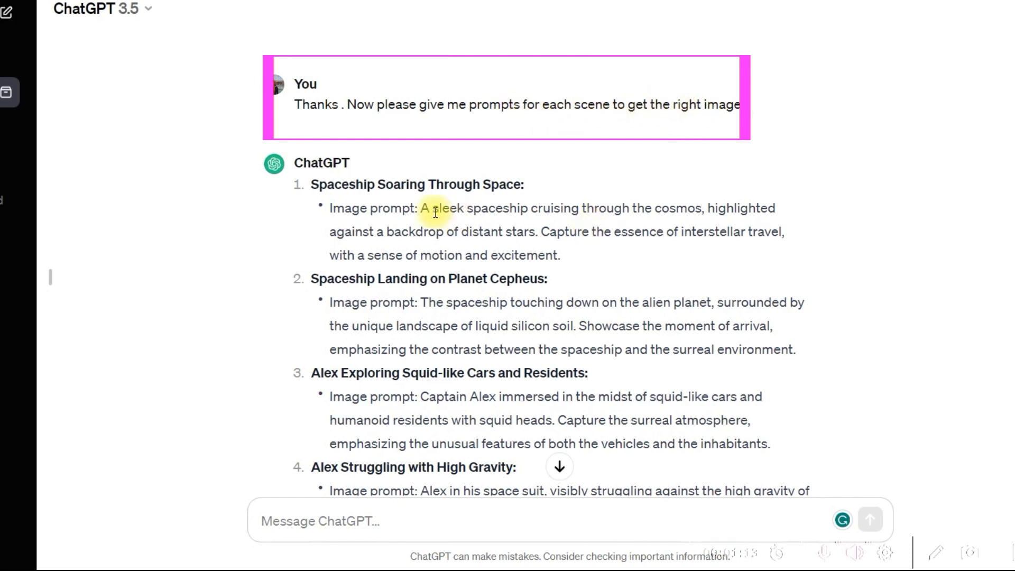
Copy the Scene 7 narrator voiceover from ChatGPT into the ElevenLabs Text to Speech text, replacing the robot's line
{"action": "scroll", "coordinate": [539, 242], "scroll_direction": "down", "scroll_amount": 3}
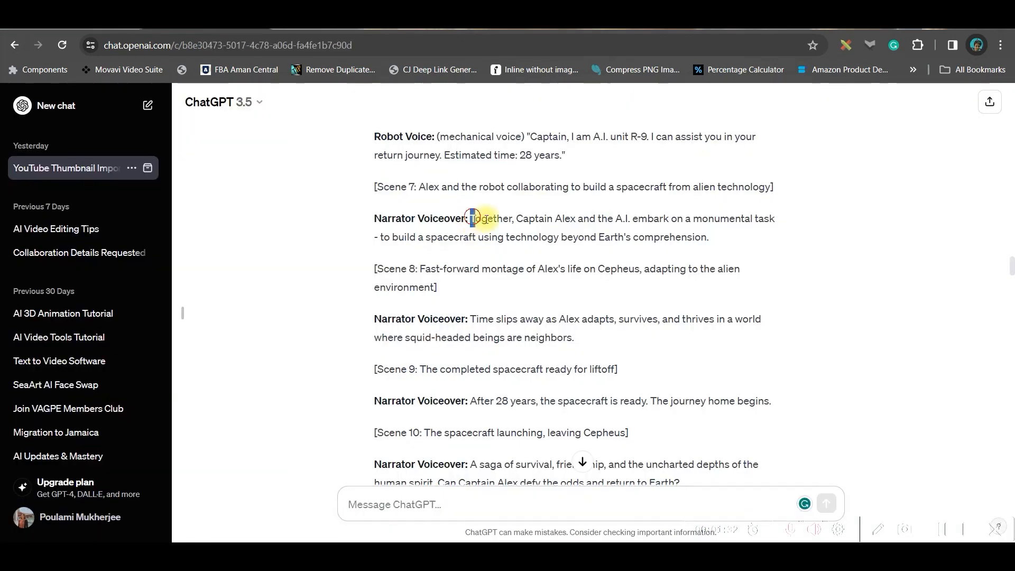
{"action": "left_click_drag", "start_coordinate": [471, 218], "coordinate": [719, 237]}
{"action": "key", "text": "ctrl+c"}
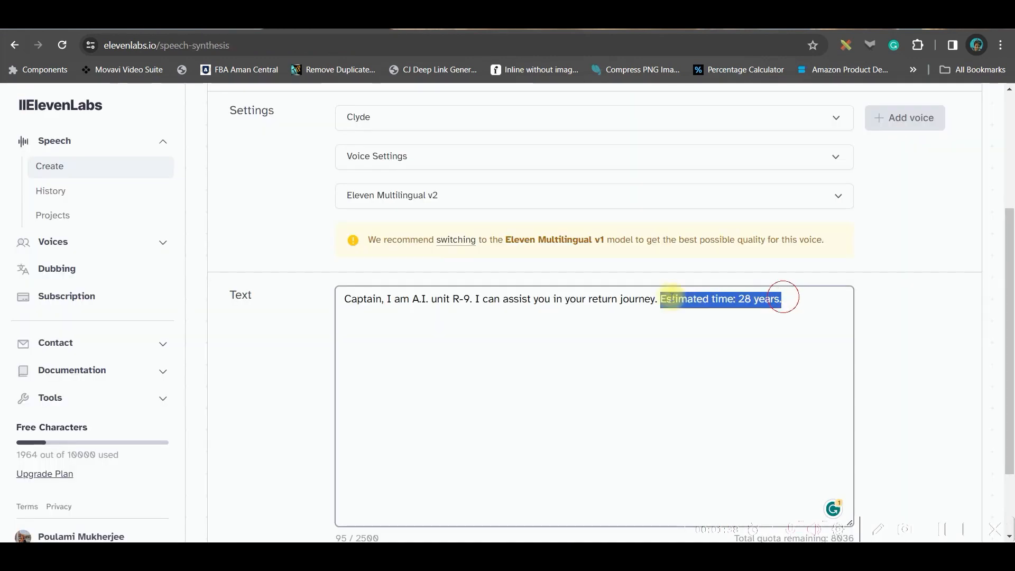
{"action": "left_click_drag", "start_coordinate": [781, 294], "coordinate": [253, 264]}
{"action": "key", "text": "ctrl+v"}
Lower the Clyde voice's stability slightly, raise its style exaggeration, and generate the speech
{"action": "left_click", "coordinate": [592, 117]}
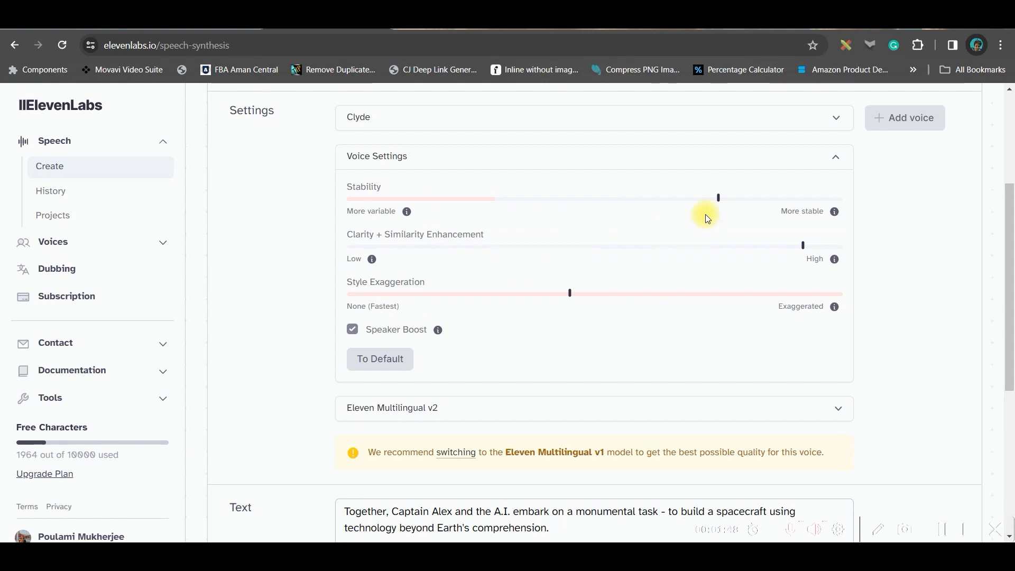
{"action": "left_click_drag", "start_coordinate": [721, 203], "coordinate": [696, 204]}
{"action": "left_click_drag", "start_coordinate": [571, 298], "coordinate": [605, 292]}
{"action": "scroll", "coordinate": [512, 351], "scroll_direction": "down", "scroll_amount": 5}
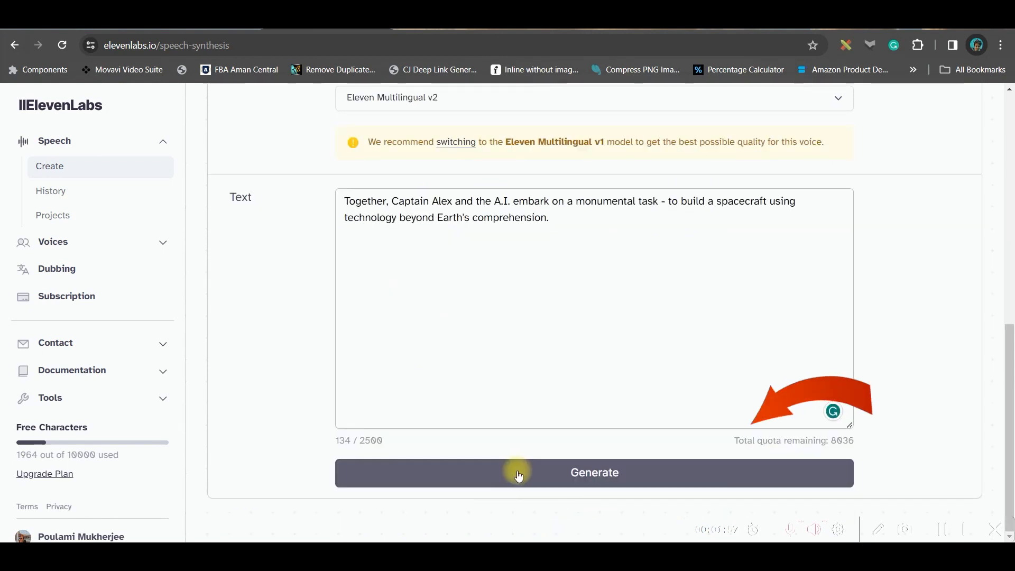
{"action": "left_click", "coordinate": [518, 477]}
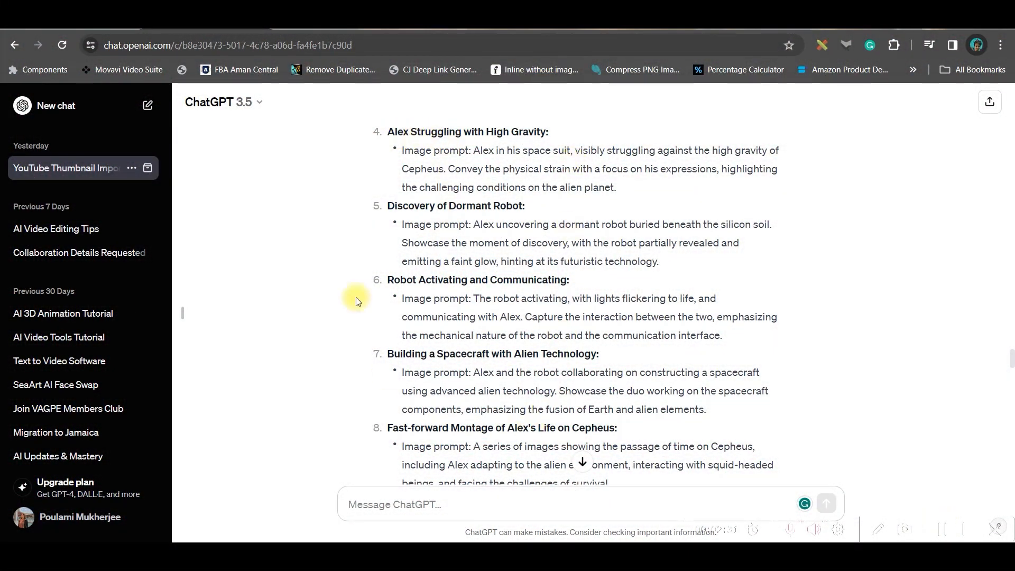
Copy ChatGPT's "Robot Activating and Communicating" image prompt into Leonardo.Ai's Image Generation prompt, replacing the character description but keeping the style keywords
{"action": "left_click_drag", "start_coordinate": [474, 298], "coordinate": [741, 338]}
{"action": "key", "text": "ctrl+c"}
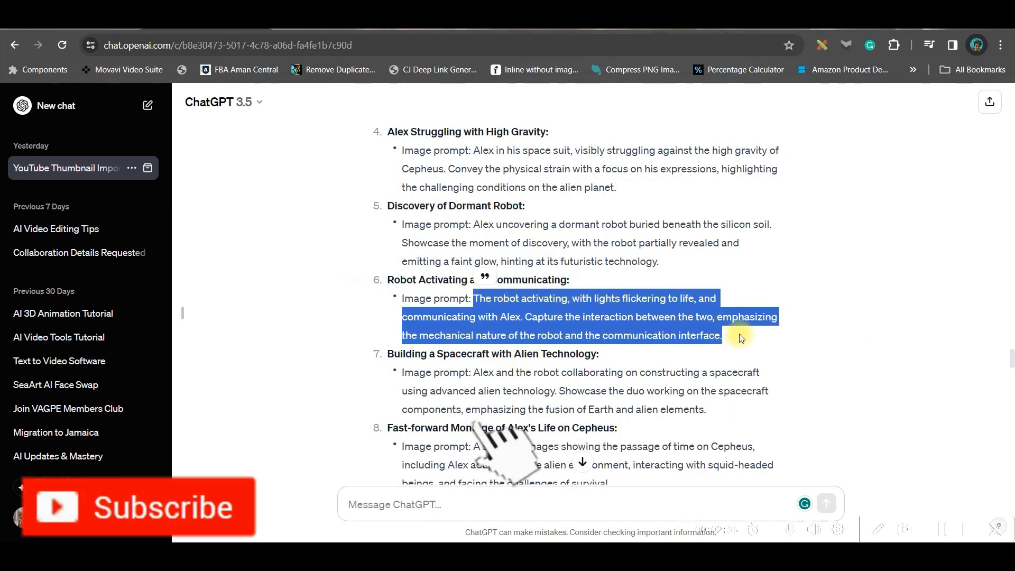
{"action": "left_click", "coordinate": [419, 30]}
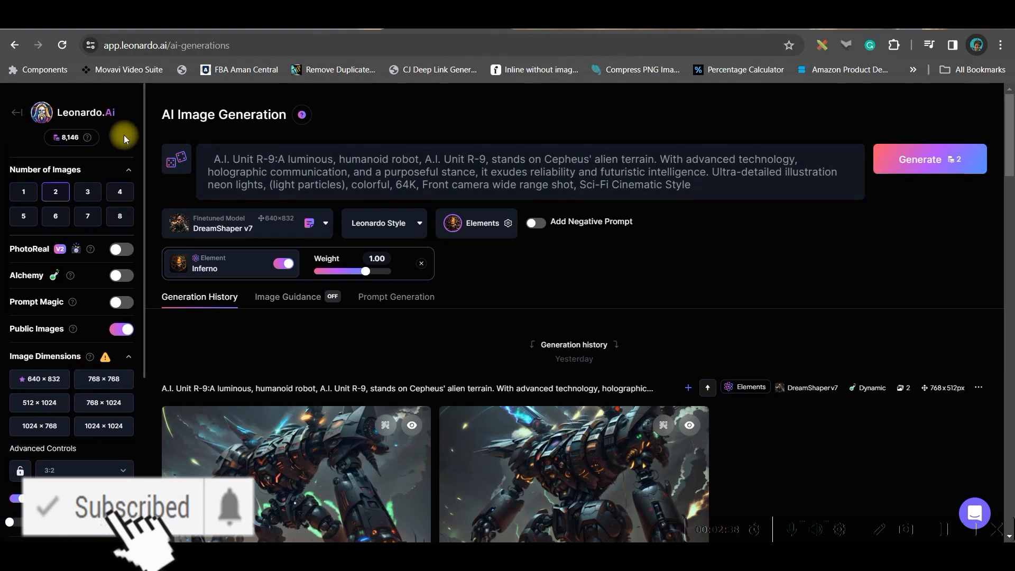
{"action": "left_click", "coordinate": [104, 112]}
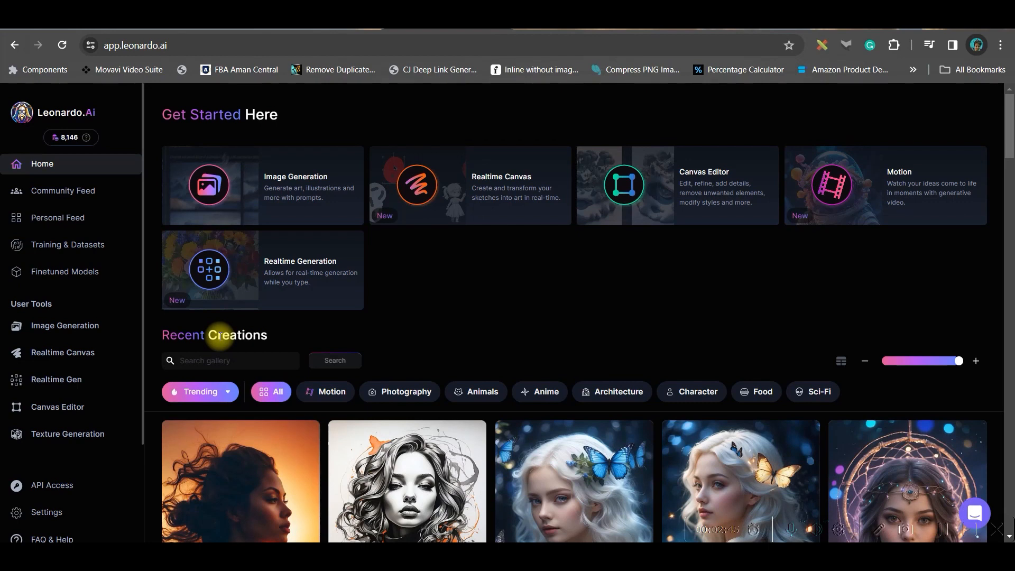
{"action": "scroll", "coordinate": [414, 441], "scroll_direction": "down", "scroll_amount": 5}
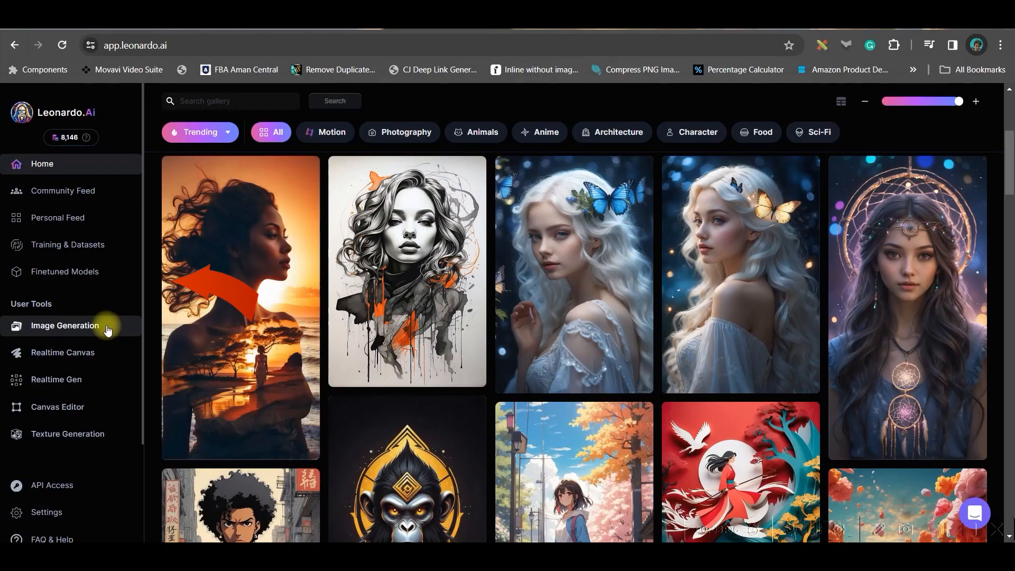
{"action": "left_click", "coordinate": [100, 328]}
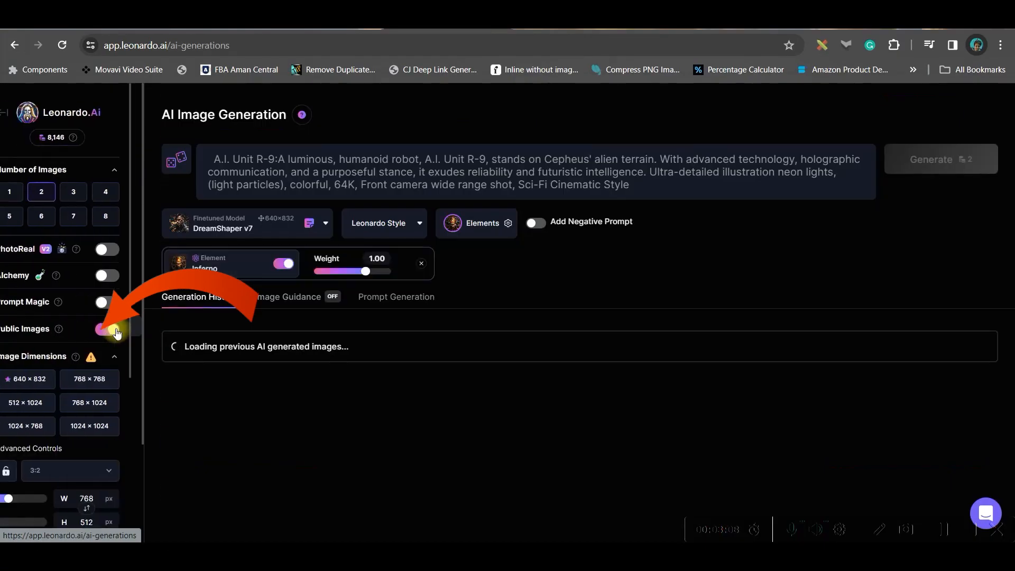
{"action": "left_click_drag", "start_coordinate": [210, 159], "coordinate": [708, 172]}
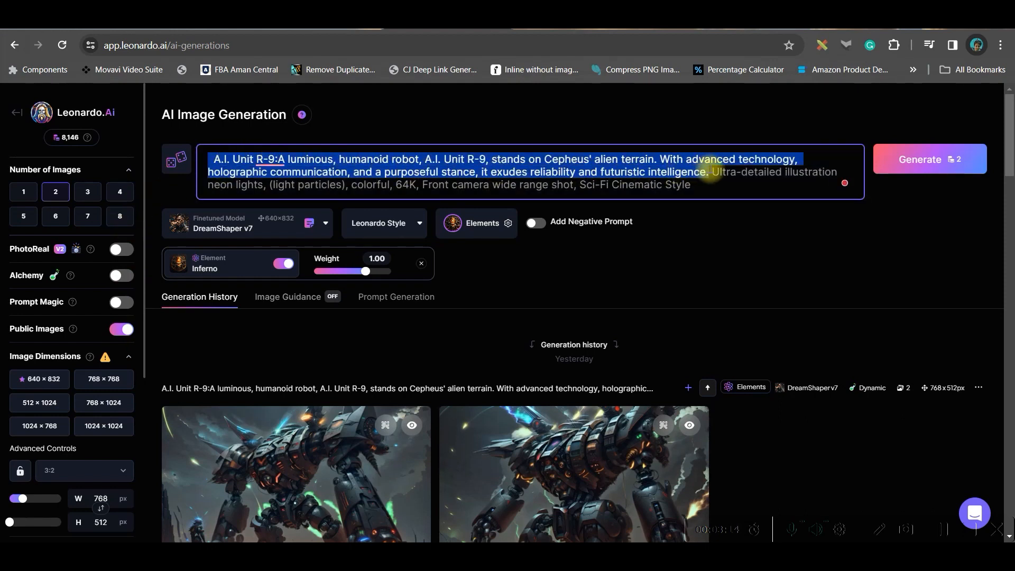
{"action": "key", "text": "ctrl+v"}
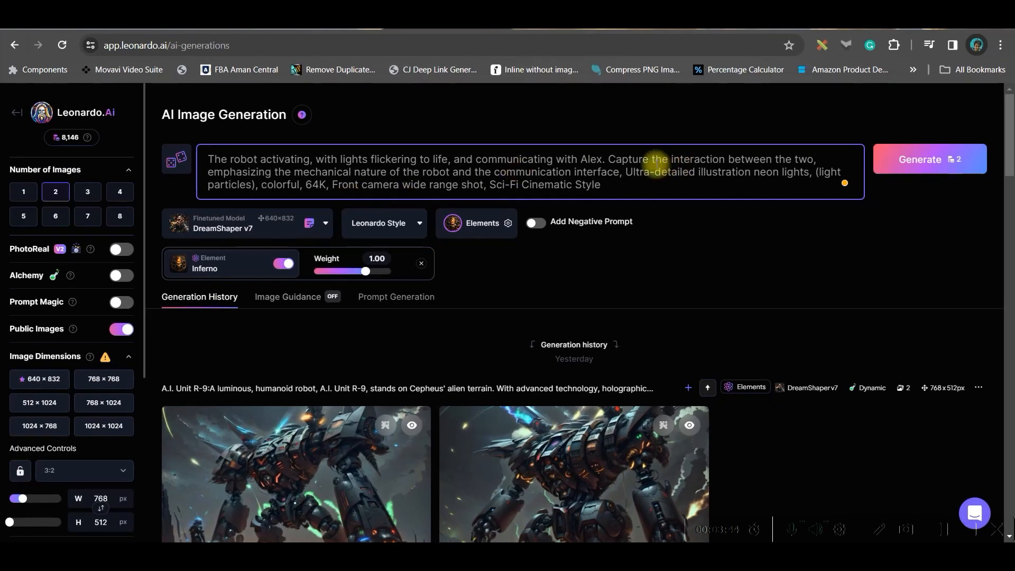
{"action": "left_click_drag", "start_coordinate": [625, 170], "coordinate": [603, 187]}
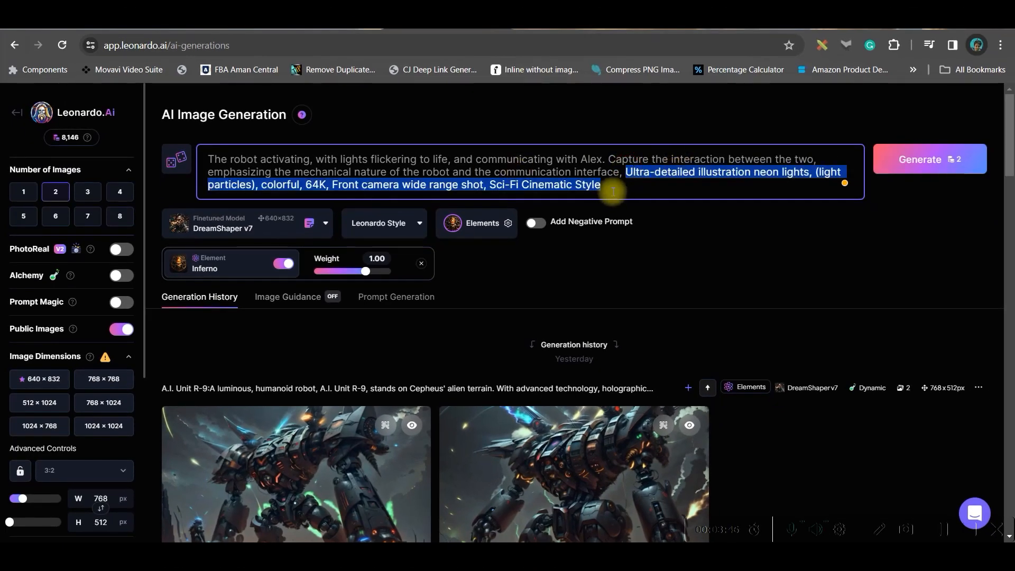
{"action": "left_click", "coordinate": [201, 29]}
{"action": "left_click_drag", "start_coordinate": [478, 375], "coordinate": [600, 412]}
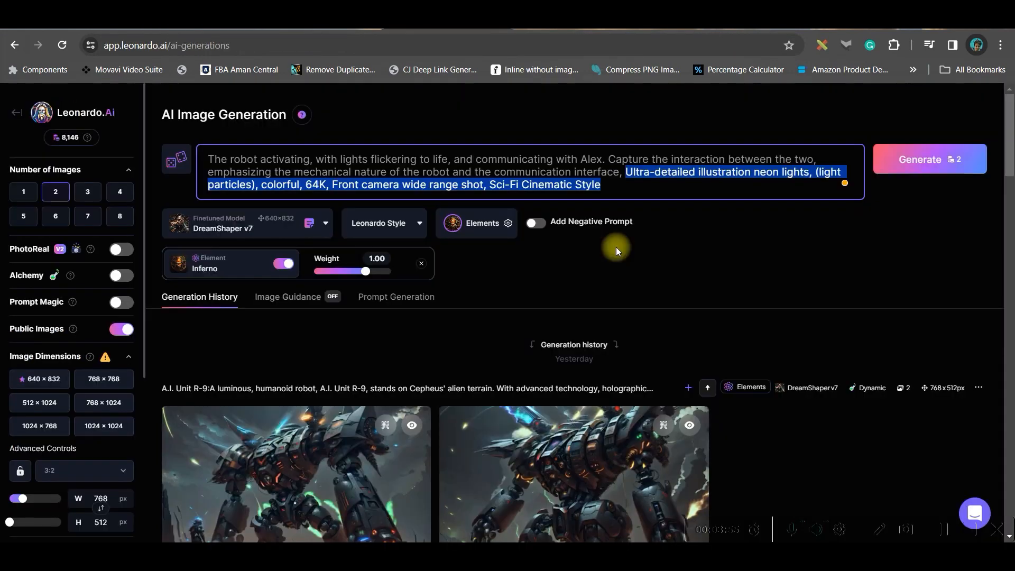
{"action": "scroll", "coordinate": [616, 246], "scroll_direction": "down", "scroll_amount": 1}
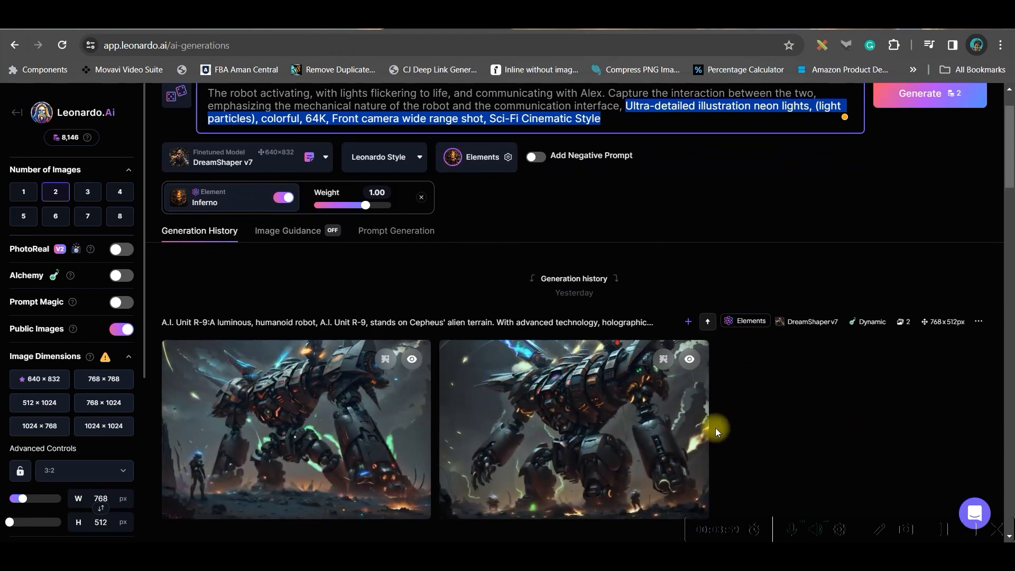
{"action": "scroll", "coordinate": [607, 191], "scroll_direction": "up", "scroll_amount": 1}
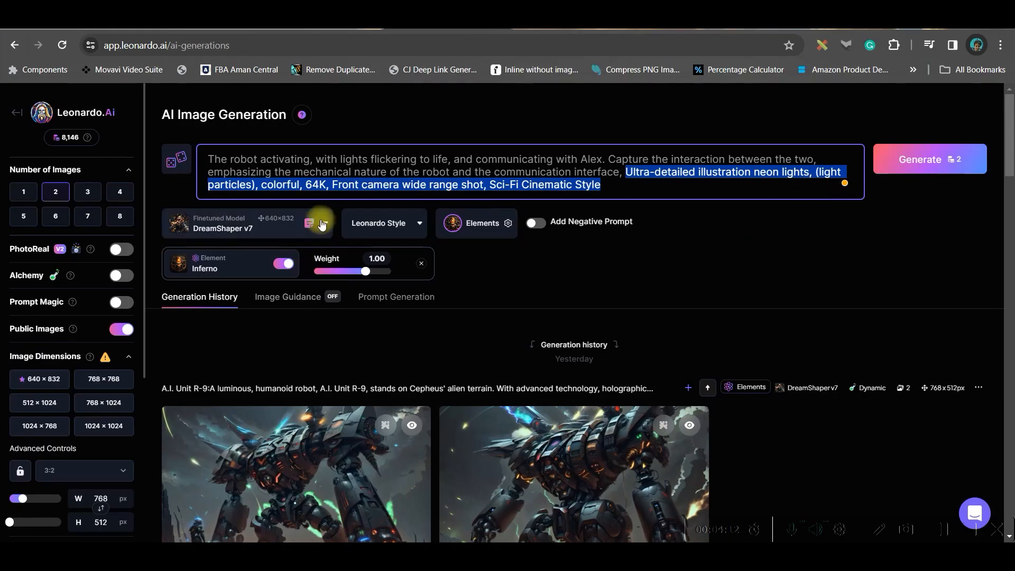
Choose the DreamShaper v7 finetuned model and turn on Alchemy for the image generation
{"action": "left_click", "coordinate": [320, 223]}
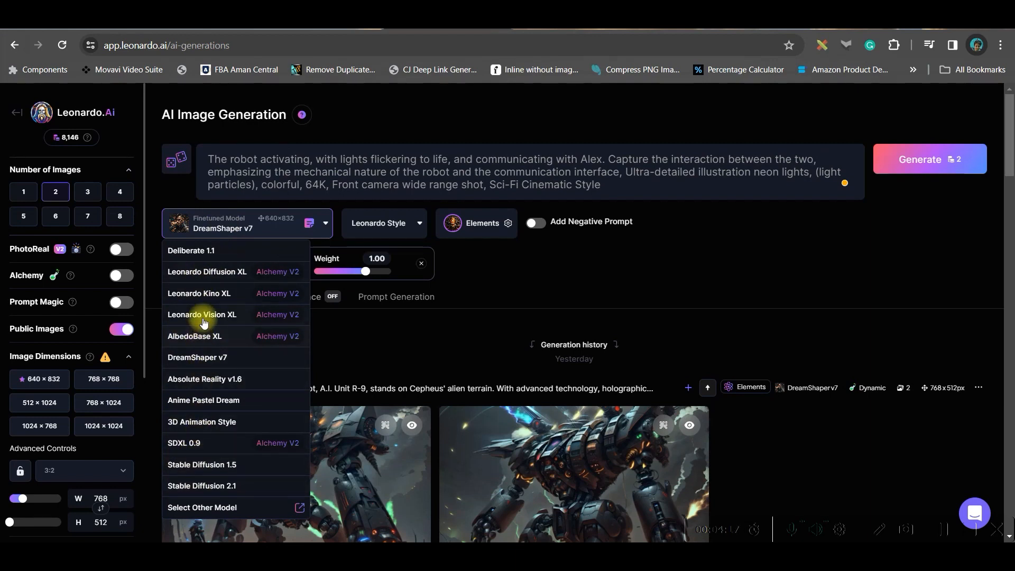
{"action": "left_click", "coordinate": [208, 357]}
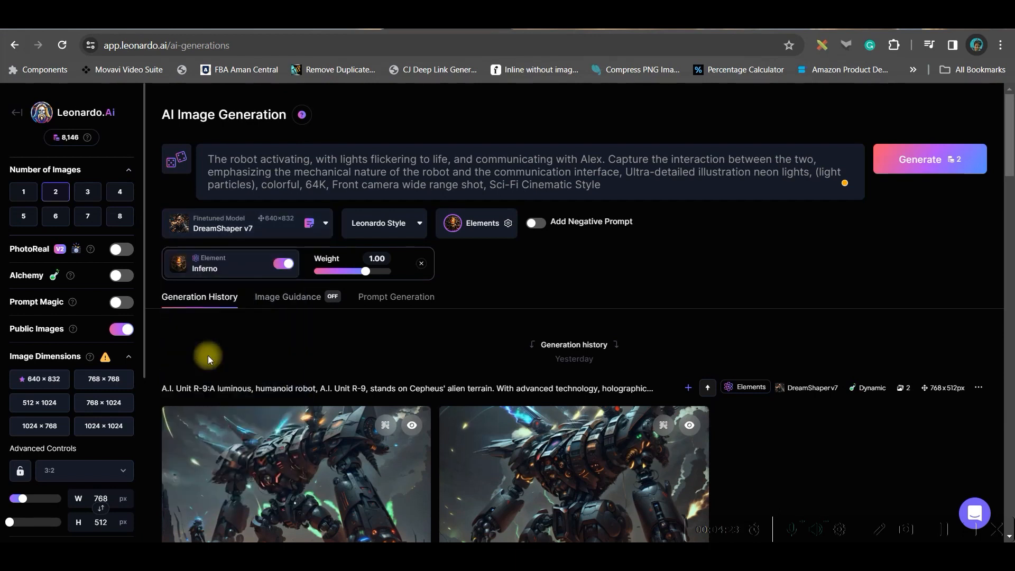
{"action": "scroll", "coordinate": [453, 215], "scroll_direction": "down", "scroll_amount": 1}
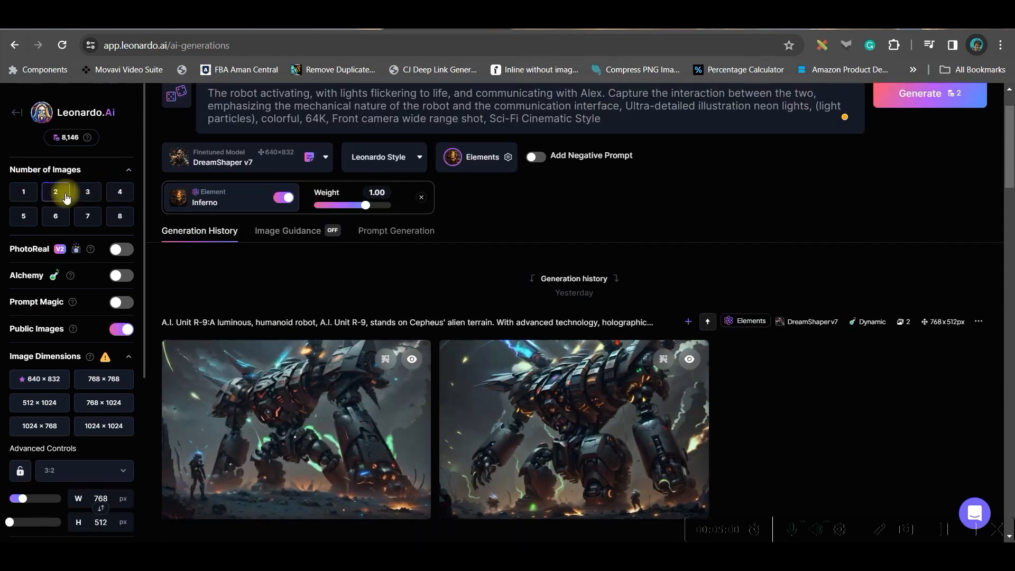
{"action": "scroll", "coordinate": [42, 327], "scroll_direction": "down", "scroll_amount": 2}
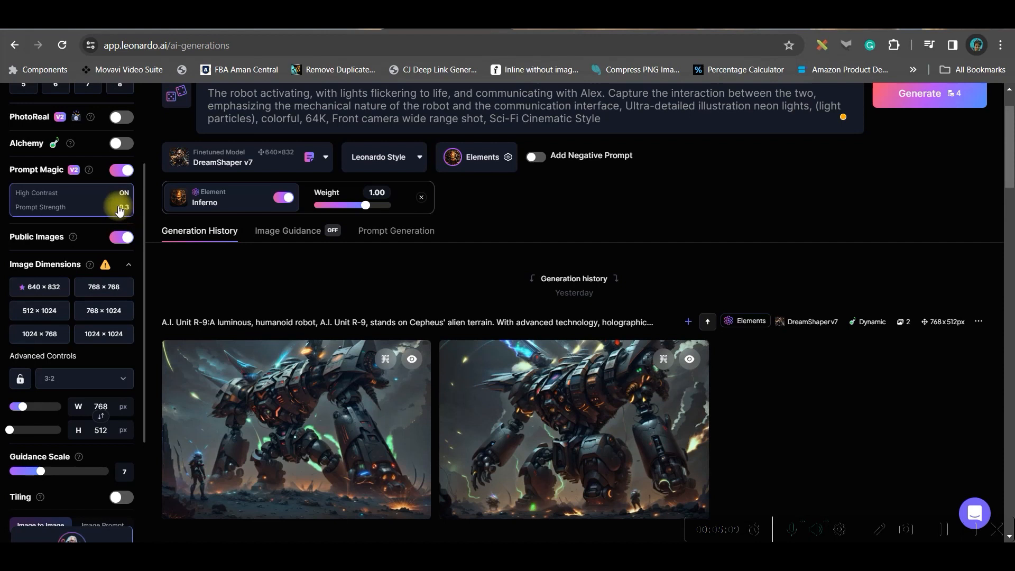
{"action": "left_click", "coordinate": [121, 144]}
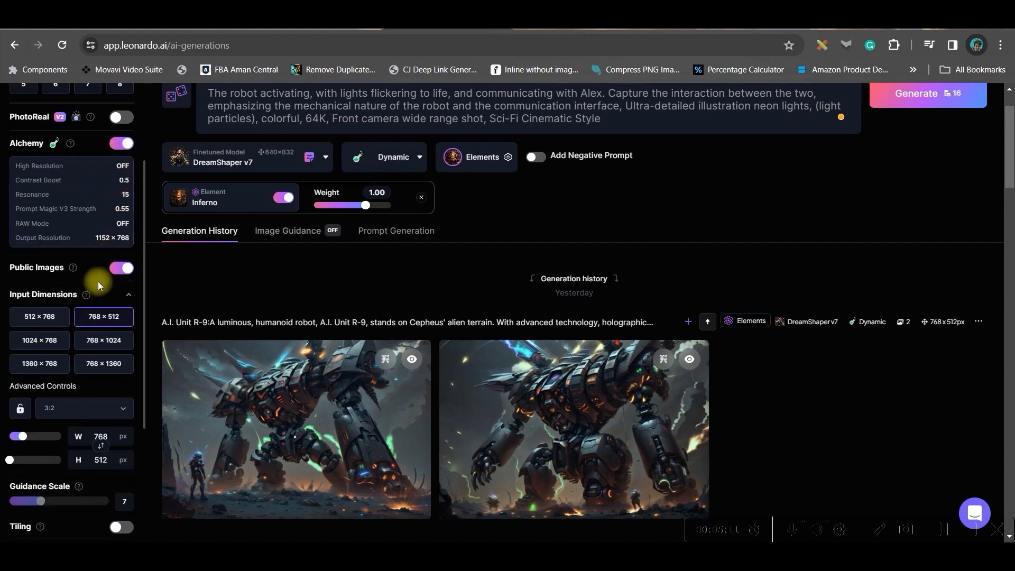
Set the image aspect ratio to 16:9 and generate two images from the robot prompt with the Dynamic style
{"action": "left_click", "coordinate": [394, 157]}
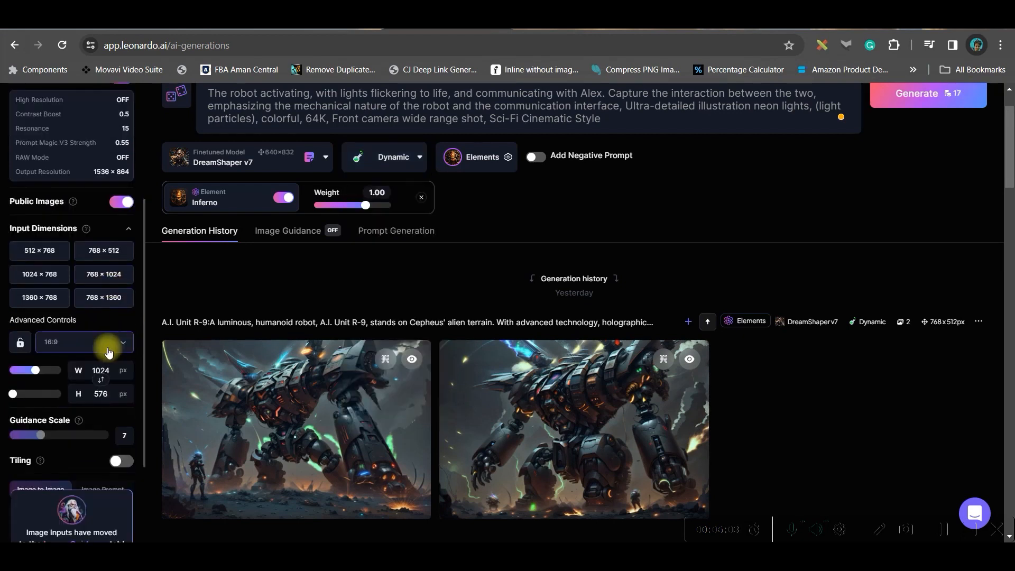
{"action": "left_click", "coordinate": [105, 343]}
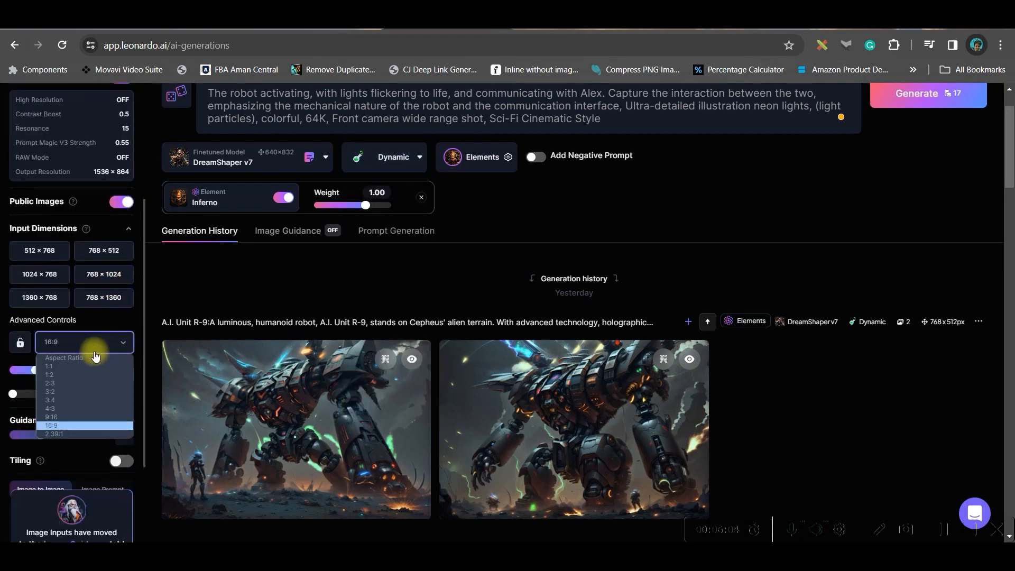
{"action": "left_click", "coordinate": [72, 426]}
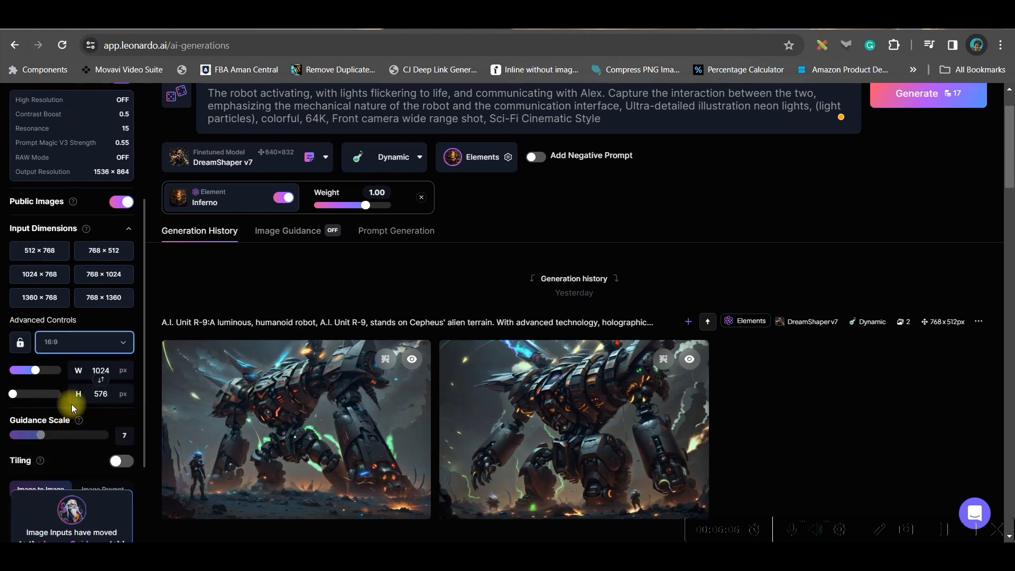
{"action": "scroll", "coordinate": [80, 412], "scroll_direction": "down", "scroll_amount": 2}
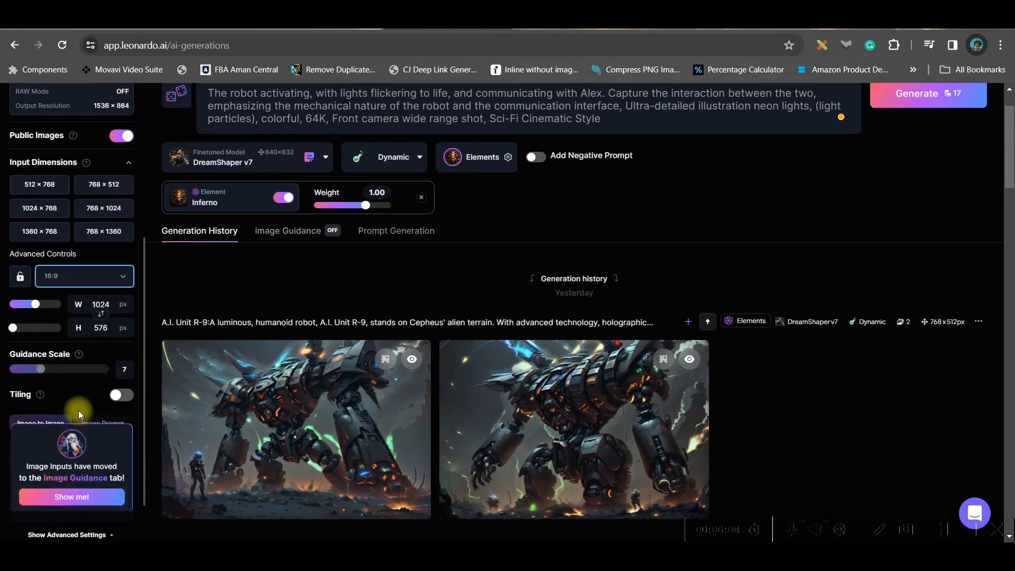
{"action": "left_click", "coordinate": [915, 100]}
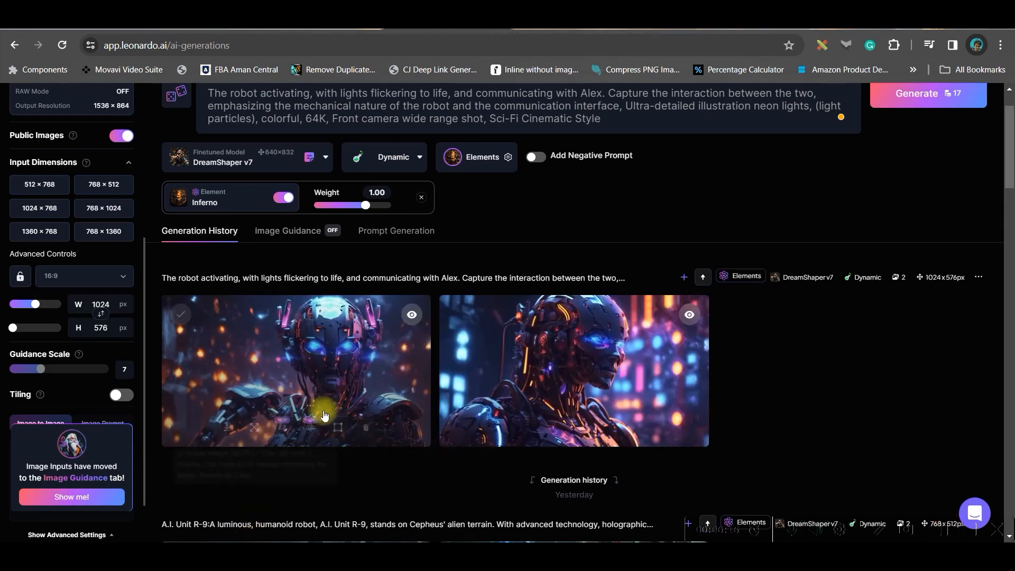
Upscale the first generated robot image with the Alchemy Smooth upscaler and download the upscaled version
{"action": "left_click", "coordinate": [356, 405]}
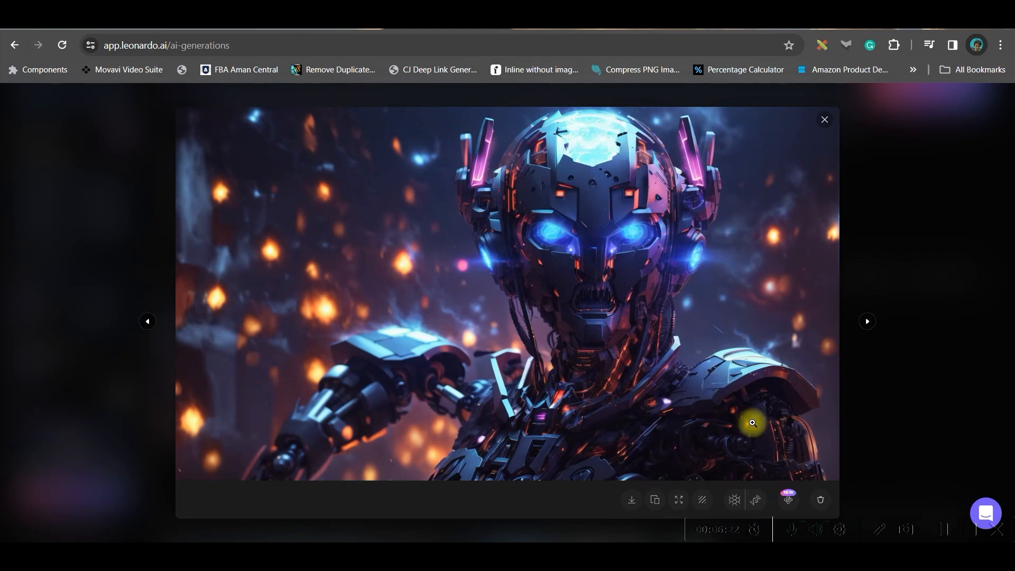
{"action": "left_click", "coordinate": [734, 500]}
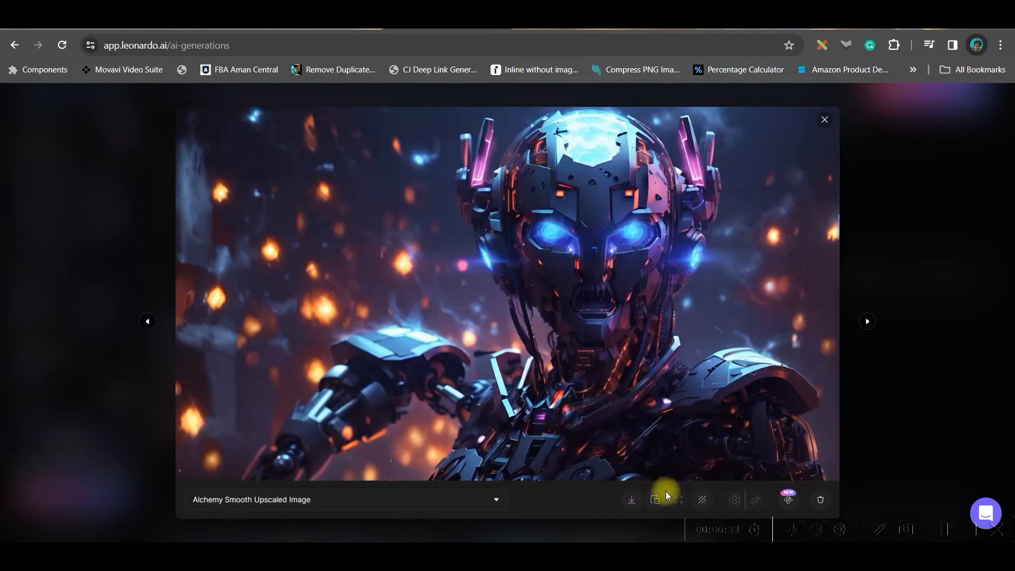
{"action": "left_click", "coordinate": [632, 505]}
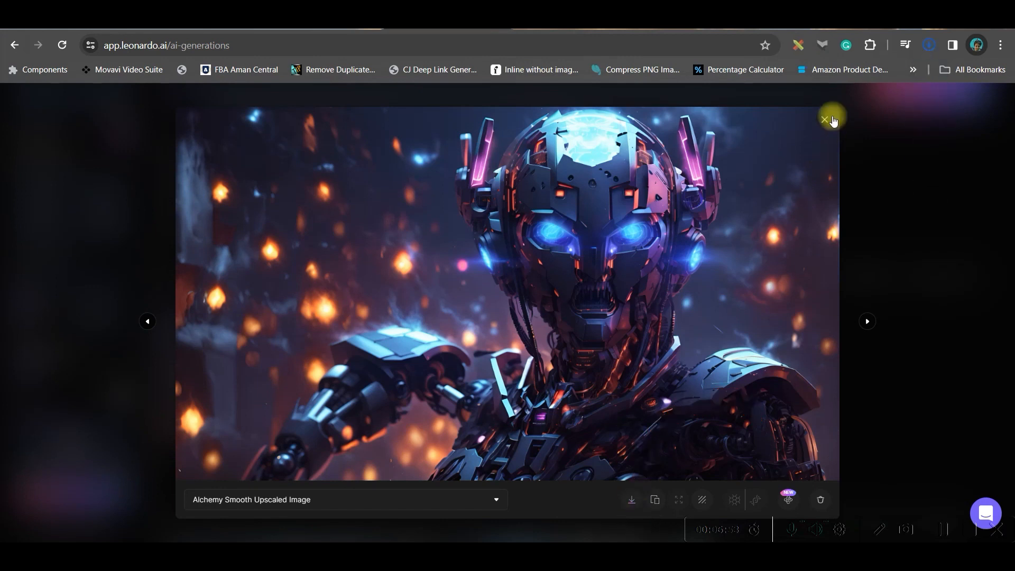
{"action": "left_click", "coordinate": [824, 121]}
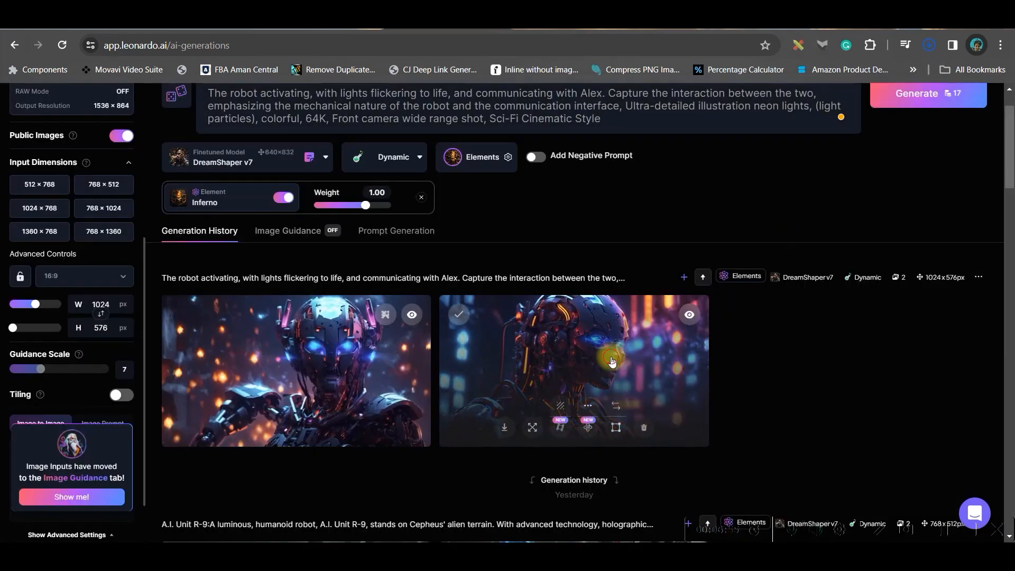
{"action": "scroll", "coordinate": [610, 370], "scroll_direction": "down", "scroll_amount": 12}
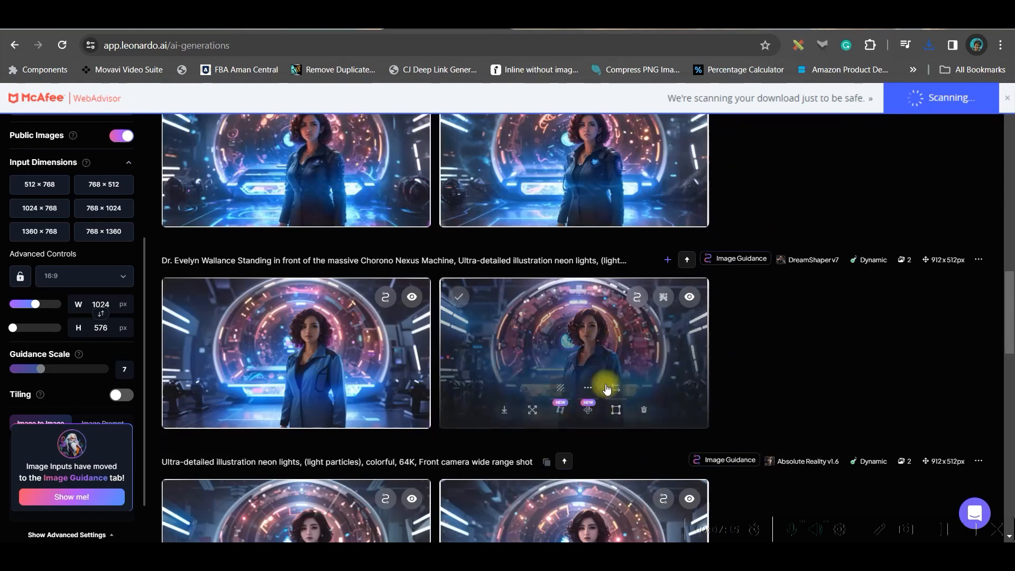
{"action": "scroll", "coordinate": [607, 389], "scroll_direction": "down", "scroll_amount": 10}
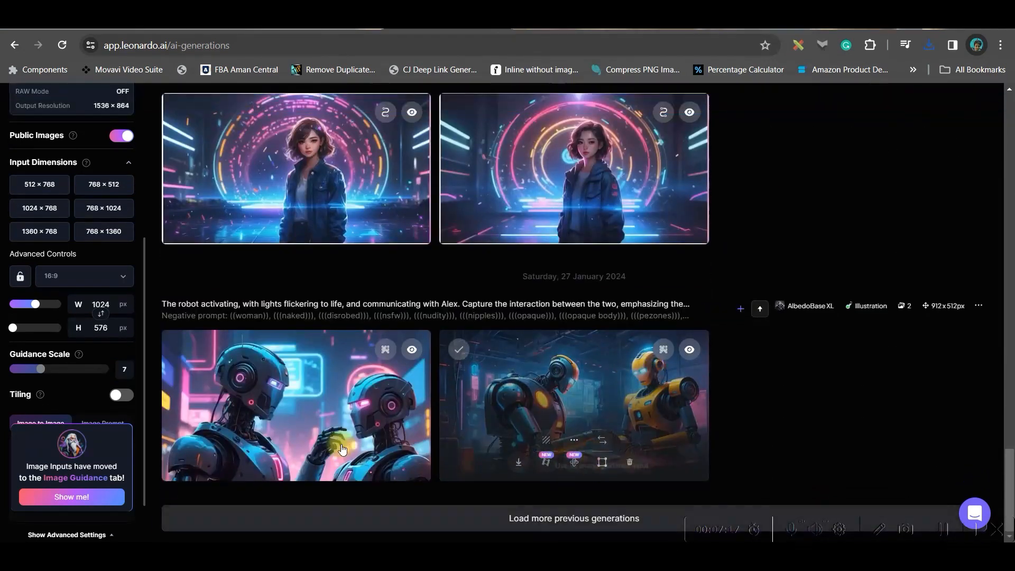
{"action": "scroll", "coordinate": [714, 476], "scroll_direction": "up", "scroll_amount": 10}
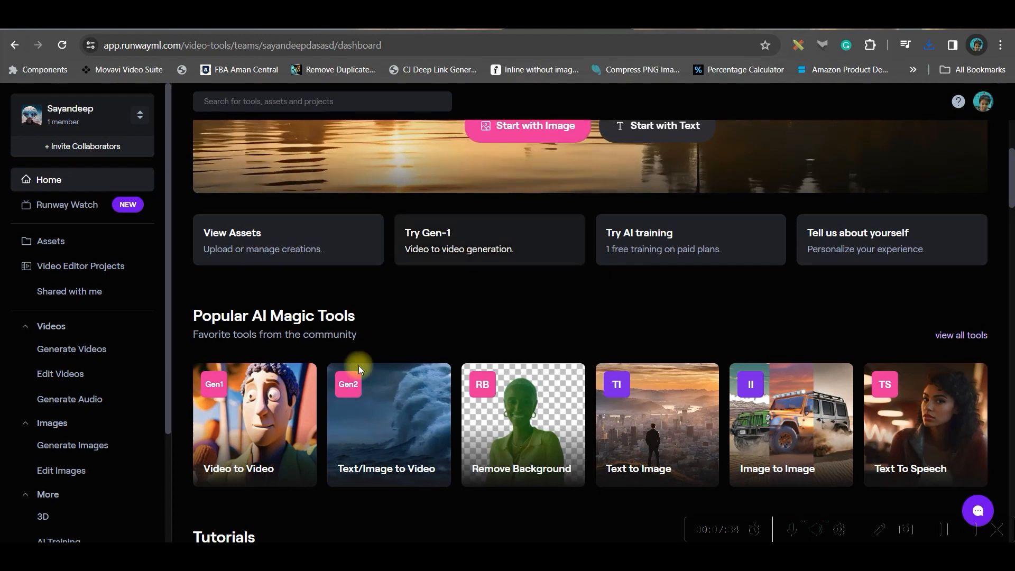
Switch to Runway, open the Gen-2 Text/Image to Video tool, skip its introduction and show the text input mode
{"action": "scroll", "coordinate": [358, 366], "scroll_direction": "down", "scroll_amount": 3}
{"action": "left_click", "coordinate": [385, 313]}
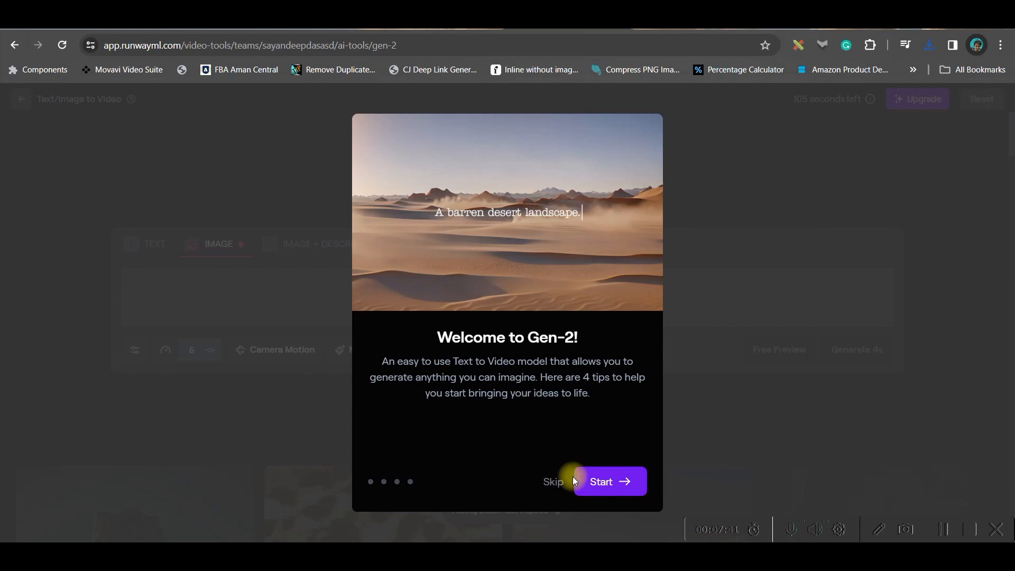
{"action": "left_click", "coordinate": [552, 483]}
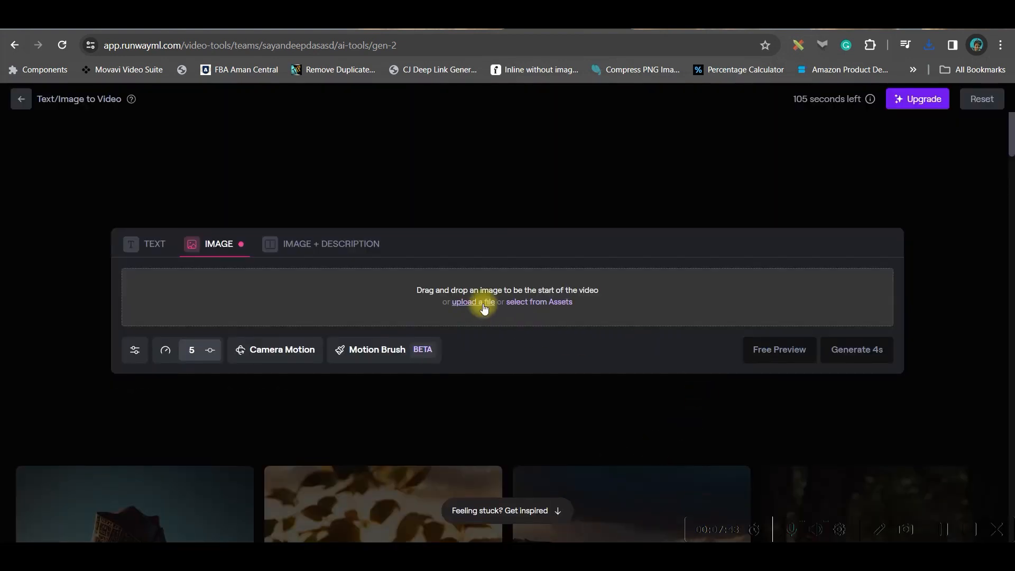
{"action": "left_click", "coordinate": [154, 244]}
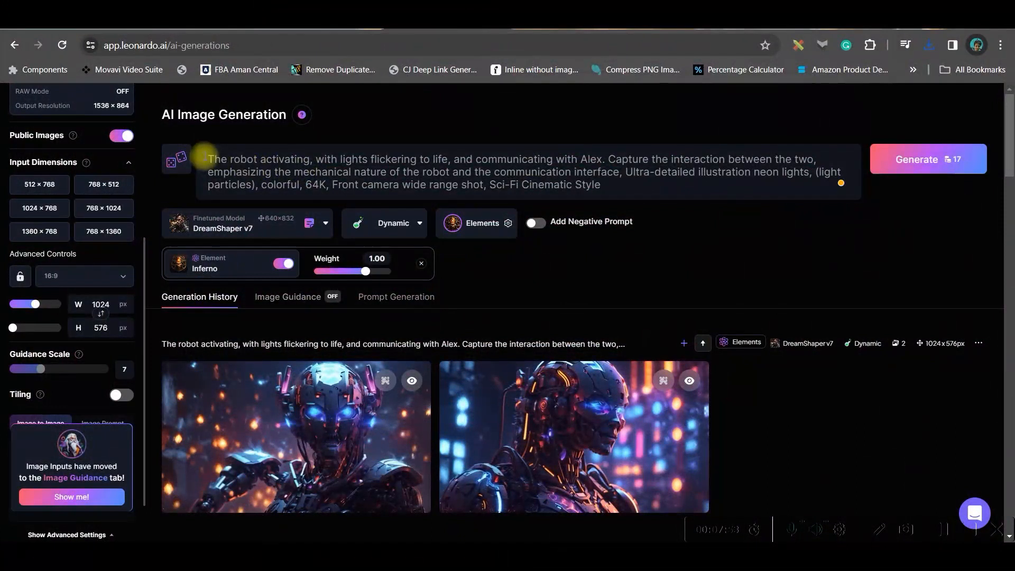
Copy the robot activation prompt from Leonardo.Ai into Runway's Gen-2 text description and set the general motion to 6
{"action": "left_click_drag", "start_coordinate": [203, 156], "coordinate": [643, 191]}
{"action": "key", "text": "ctrl+c"}
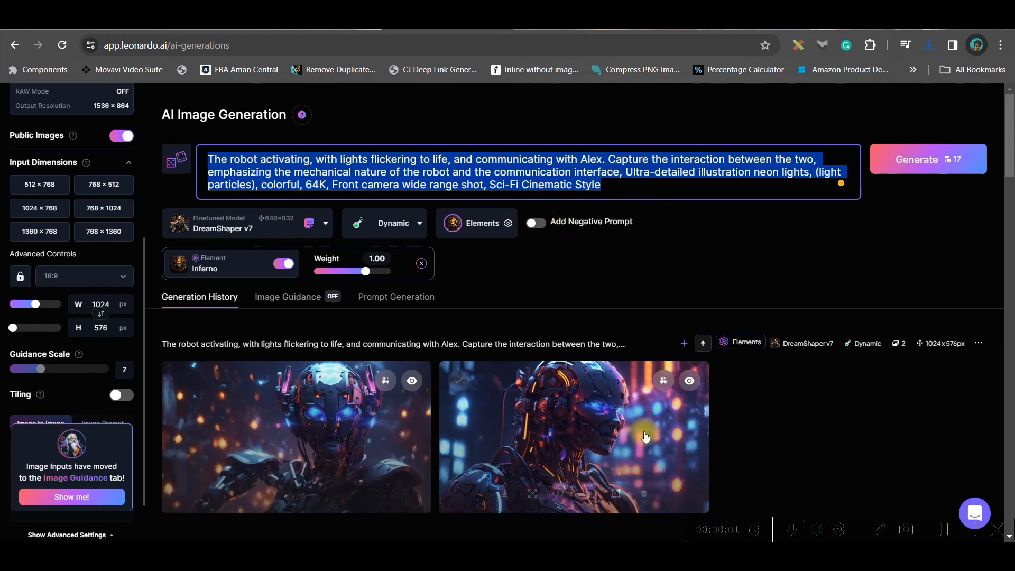
{"action": "left_click", "coordinate": [554, 30]}
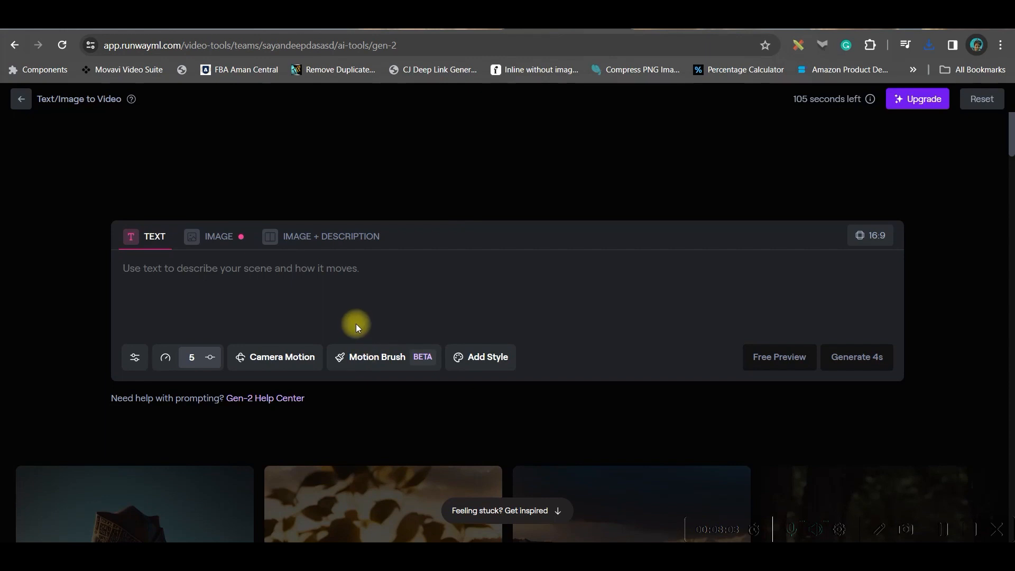
{"action": "right_click", "coordinate": [336, 270]}
{"action": "left_click", "coordinate": [381, 400]}
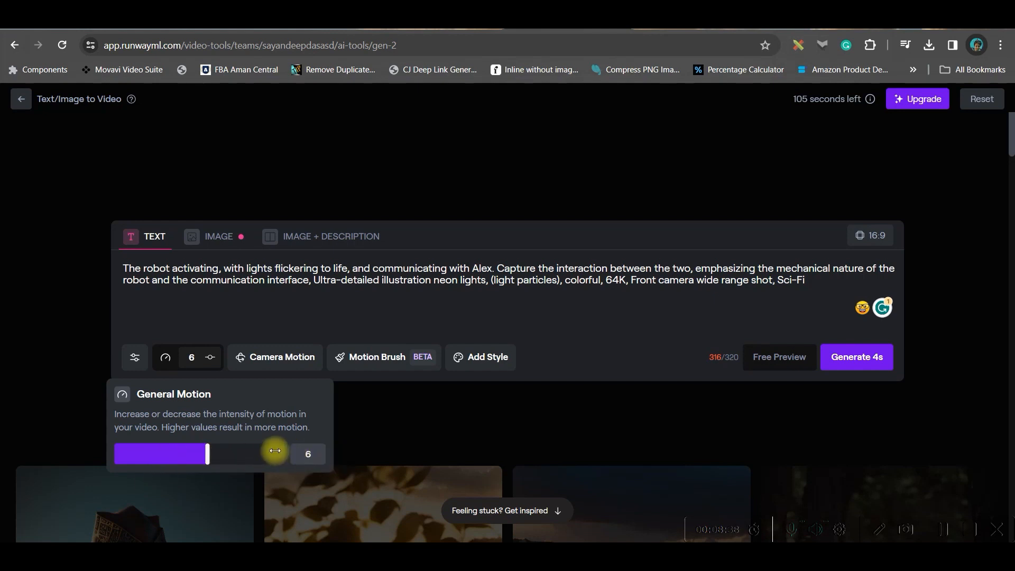
Set the camera motion zoom to -3.6 and save it
{"action": "left_click", "coordinate": [277, 362]}
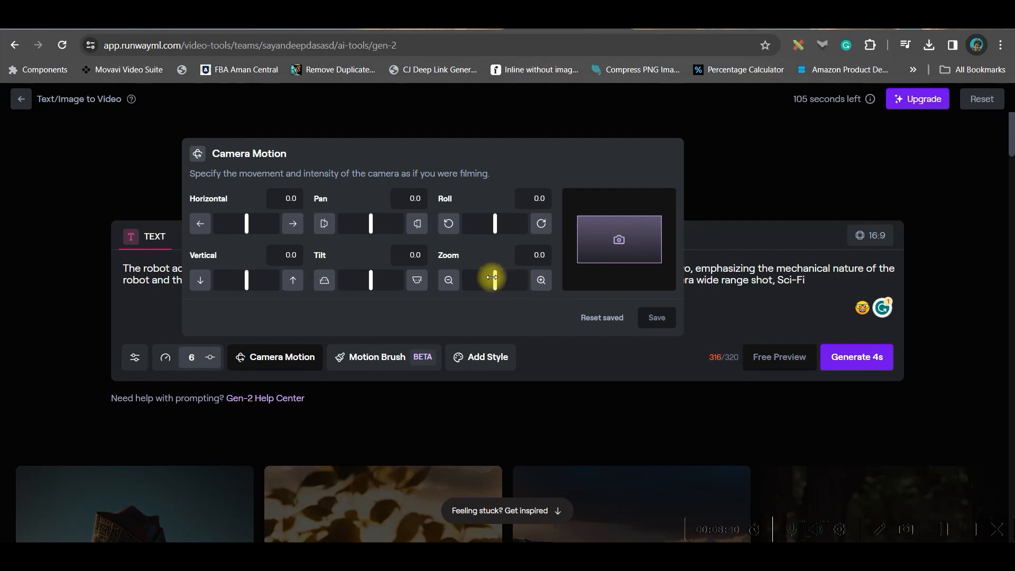
{"action": "left_click_drag", "start_coordinate": [495, 279], "coordinate": [487, 277]}
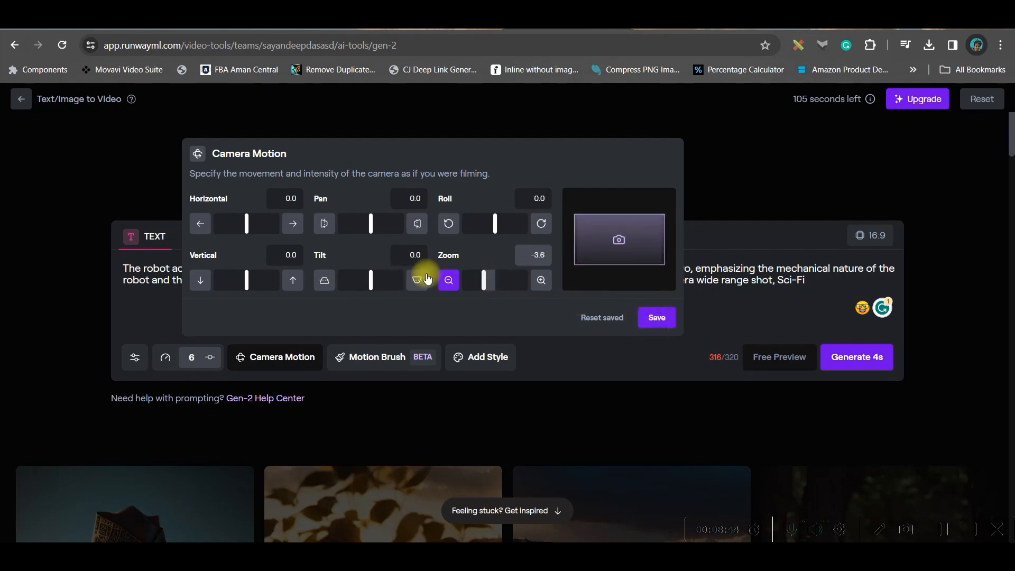
{"action": "left_click", "coordinate": [657, 317]}
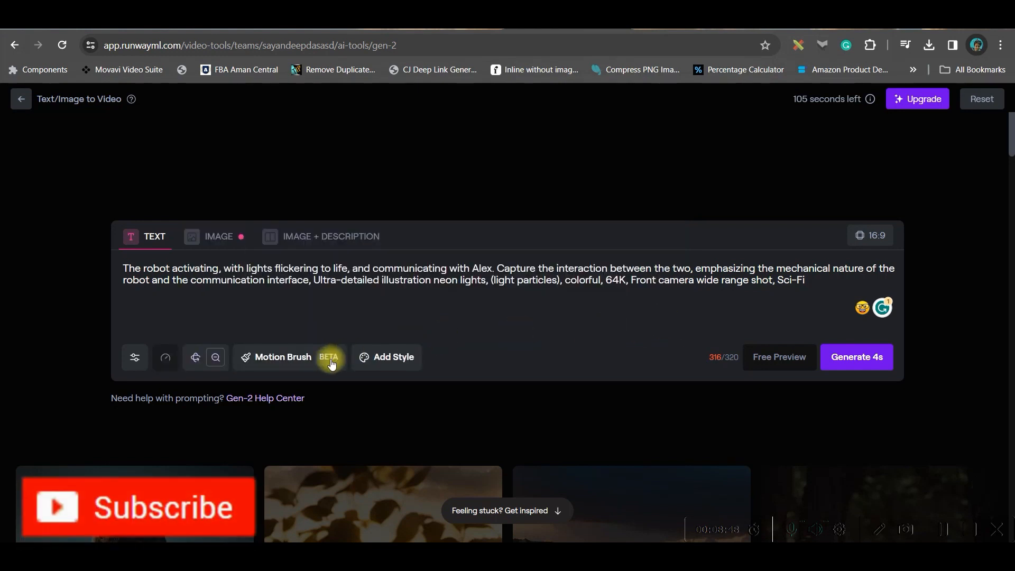
Browse the available video styles and apply the Thriller style to the robot clip
{"action": "left_click", "coordinate": [308, 353]}
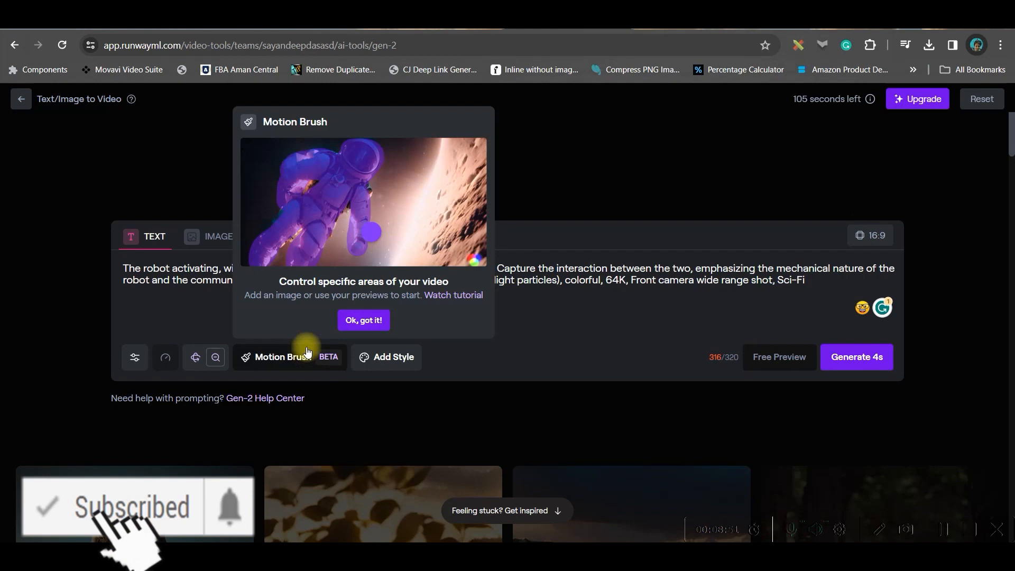
{"action": "left_click", "coordinate": [461, 337]}
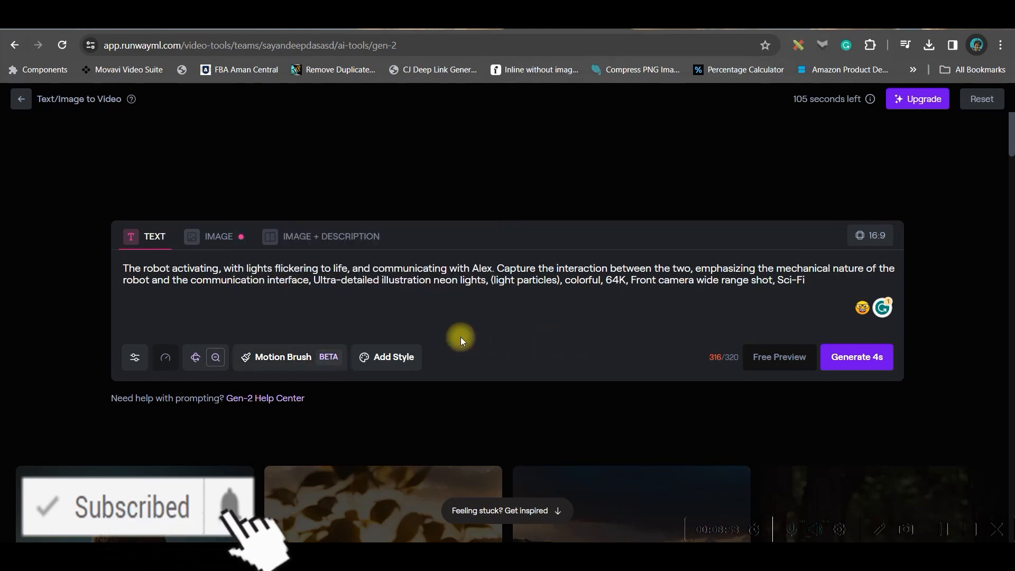
{"action": "left_click", "coordinate": [396, 365]}
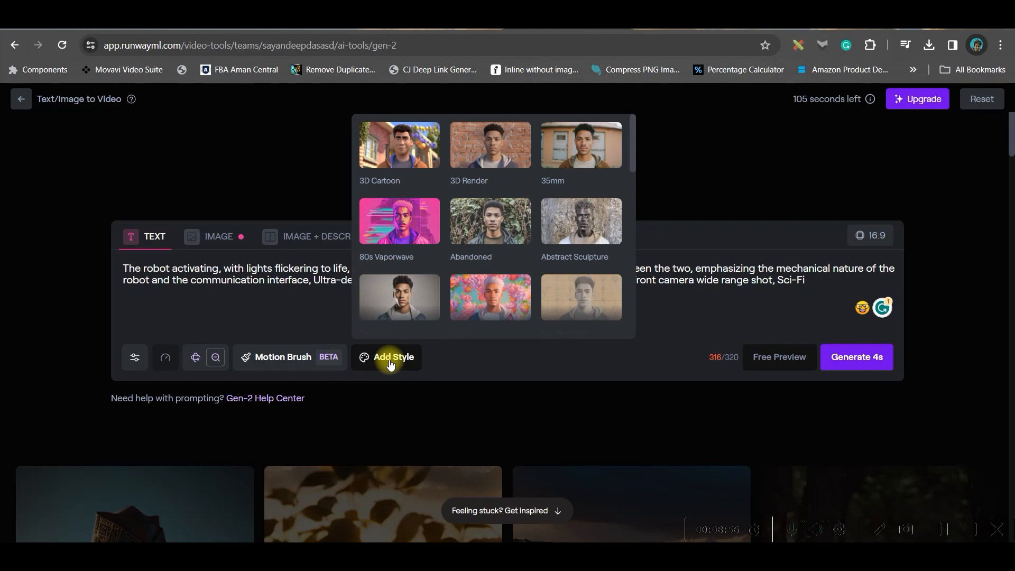
{"action": "scroll", "coordinate": [481, 197], "scroll_direction": "down", "scroll_amount": 4}
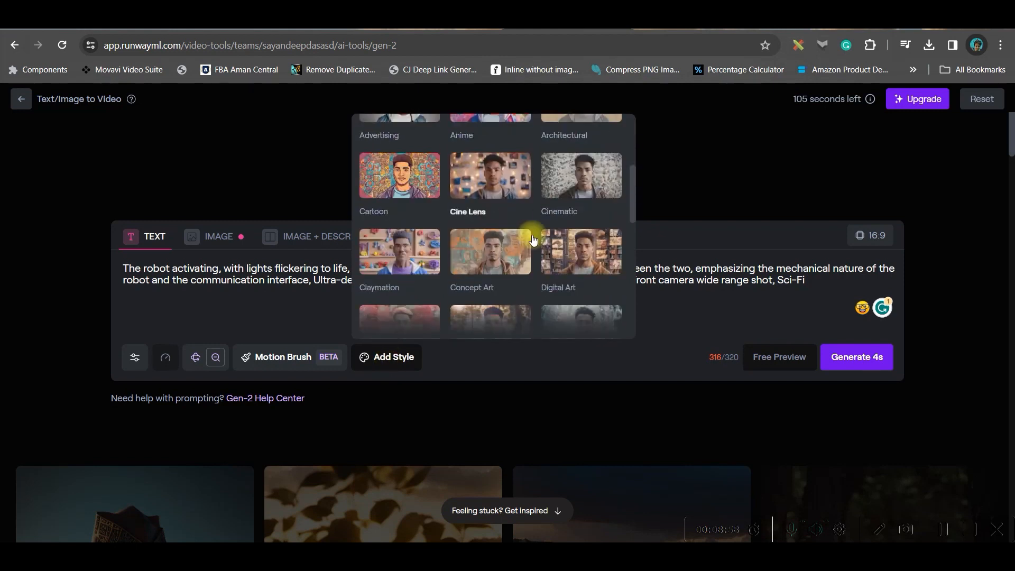
{"action": "scroll", "coordinate": [544, 246], "scroll_direction": "down", "scroll_amount": 2}
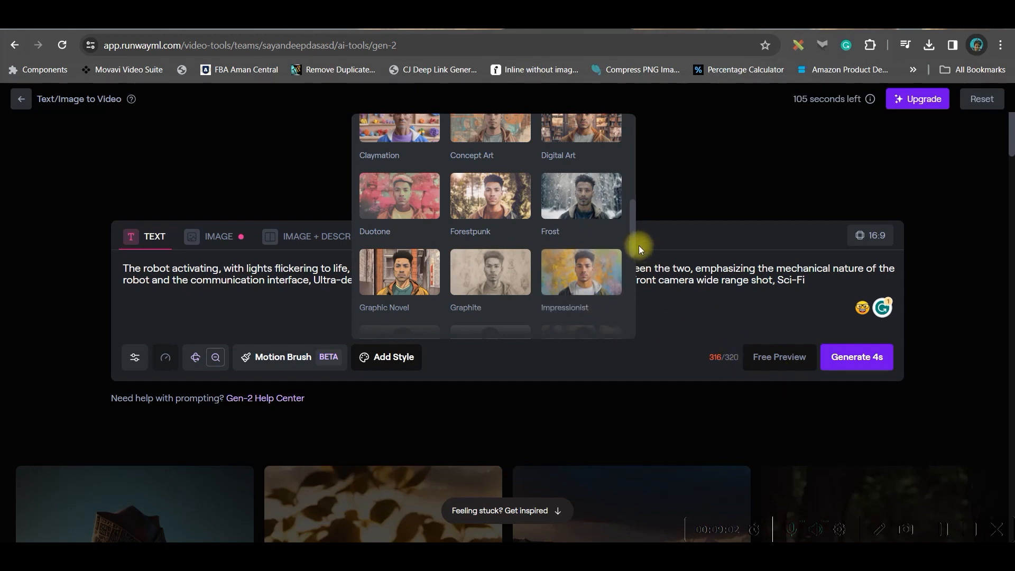
{"action": "scroll", "coordinate": [582, 196], "scroll_direction": "down", "scroll_amount": 5}
{"action": "left_click", "coordinate": [581, 263]}
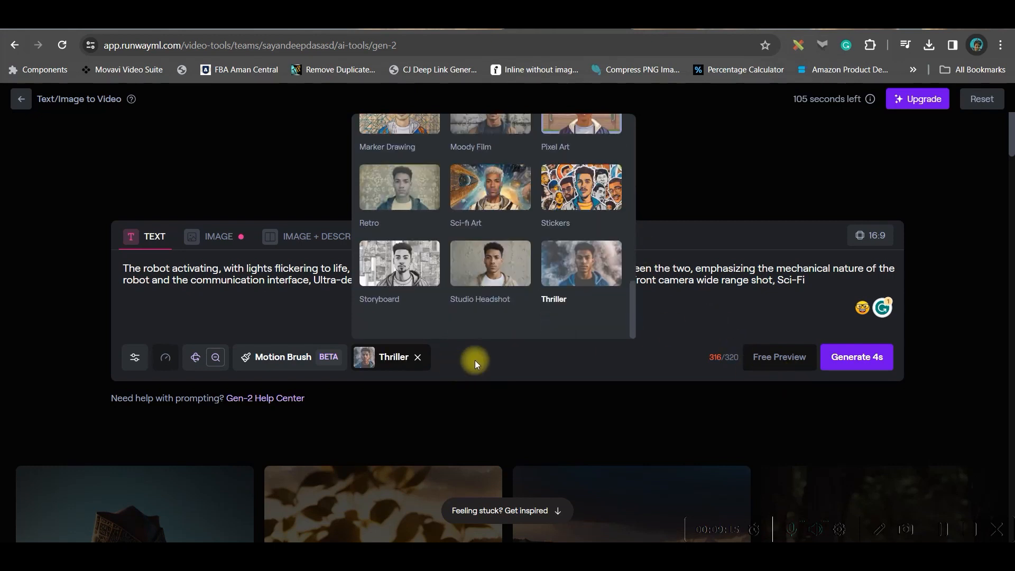
{"action": "left_click", "coordinate": [689, 314]}
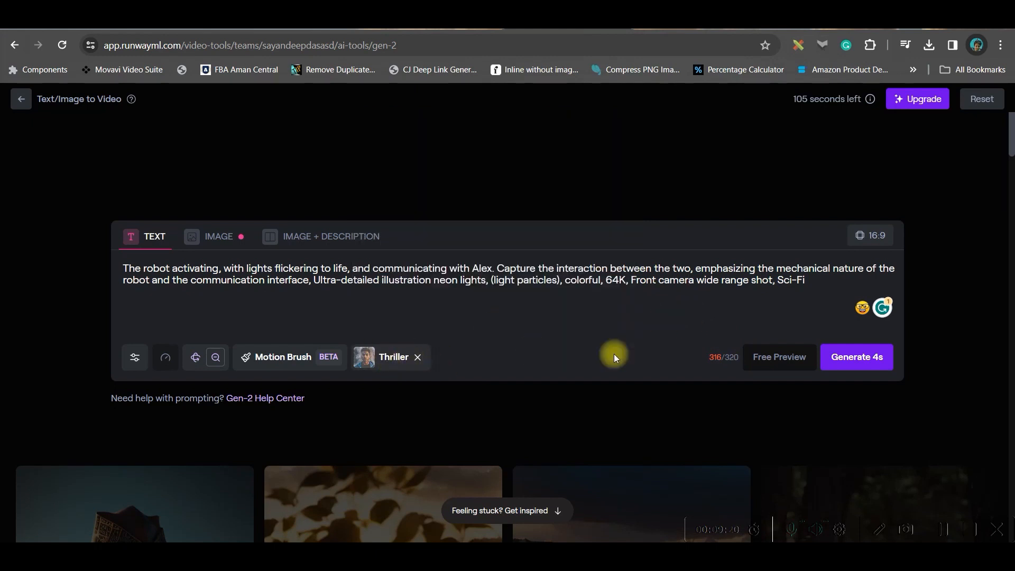
Generate the 4-second robot video and play the result in full screen
{"action": "left_click", "coordinate": [845, 357]}
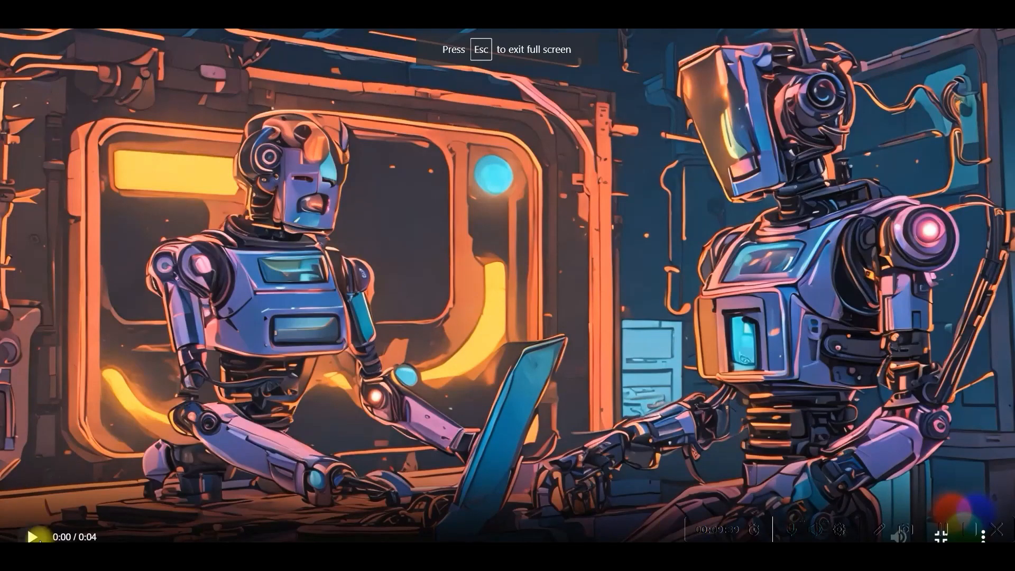
{"action": "left_click", "coordinate": [33, 536]}
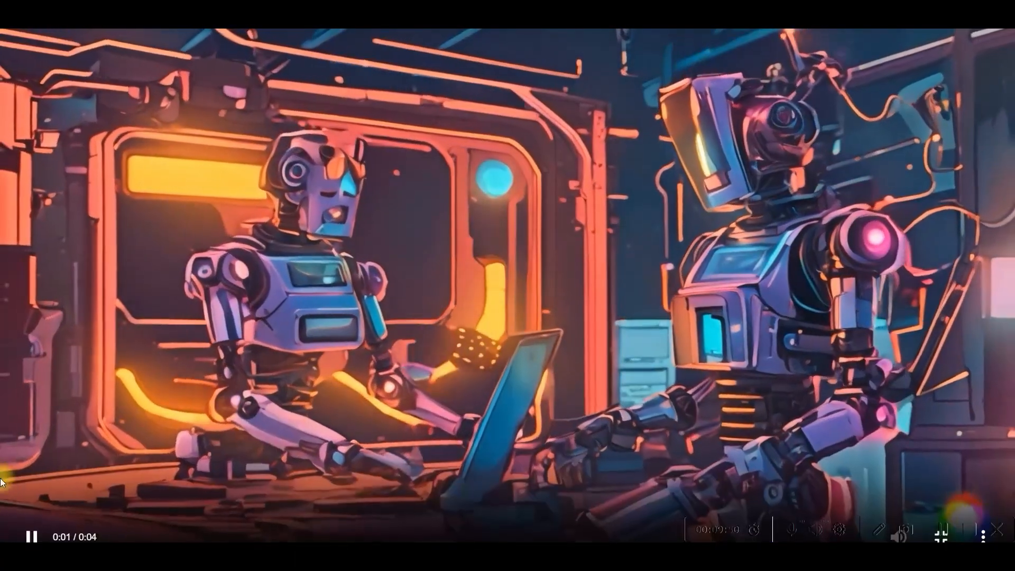
{"action": "left_click", "coordinate": [31, 537]}
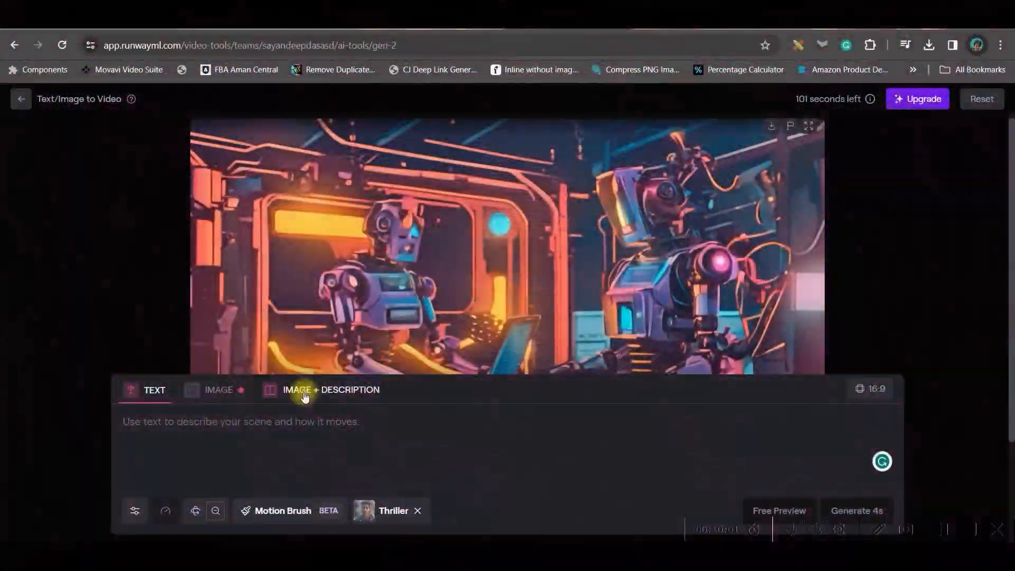
Switch to image input and upload the downloaded spaceship image from the E: drive as the video's starting frame
{"action": "left_click", "coordinate": [226, 395]}
{"action": "left_click", "coordinate": [471, 464]}
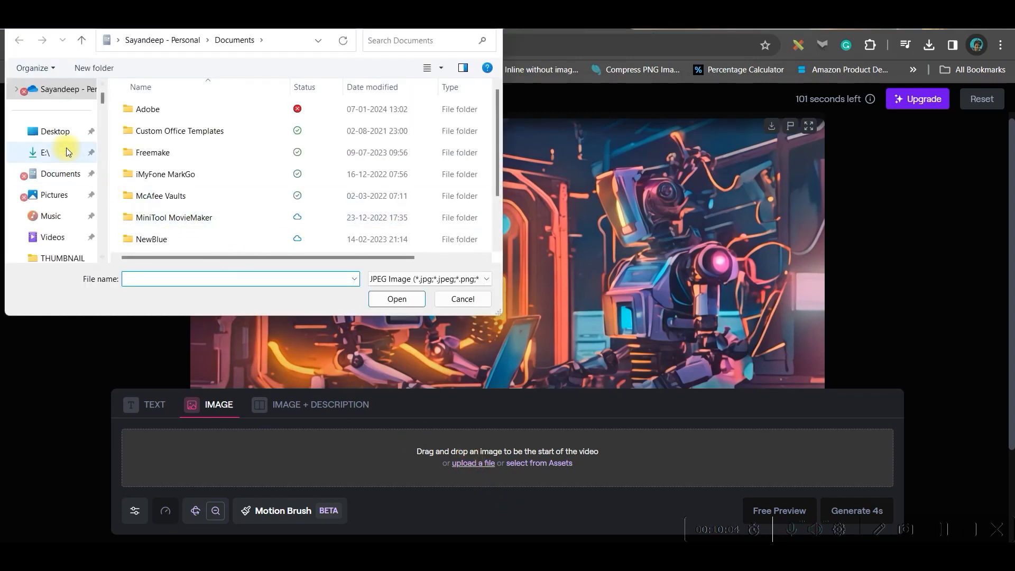
{"action": "left_click", "coordinate": [67, 150]}
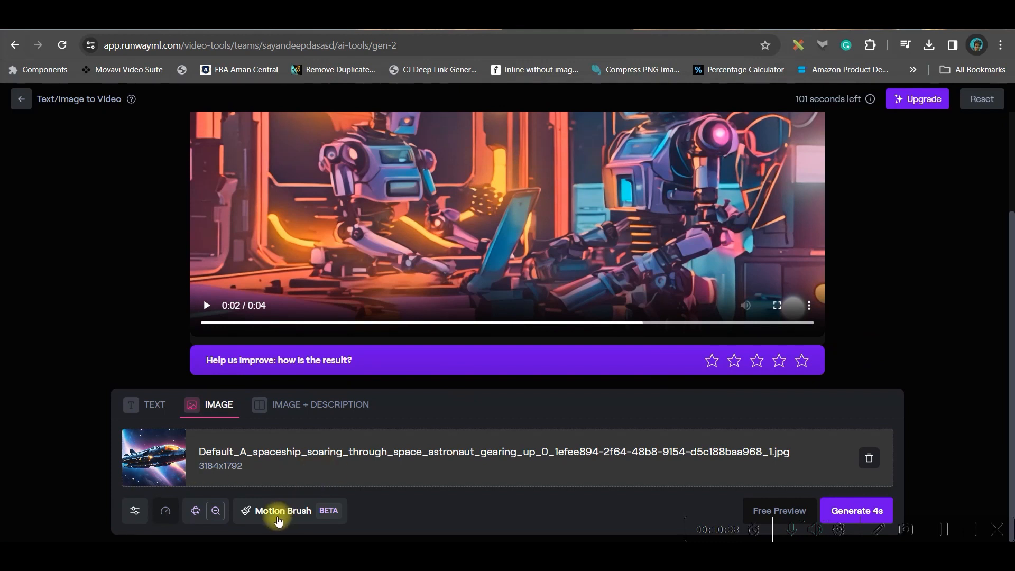
Set the camera motion pan to -4.4 and horizontal to 6.6, and save the settings
{"action": "left_click", "coordinate": [196, 512]}
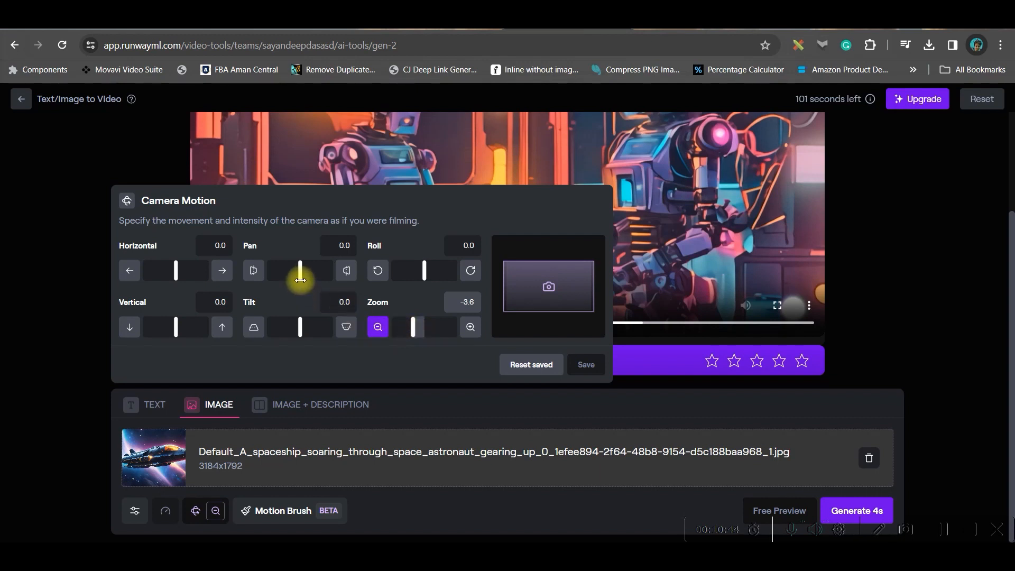
{"action": "mouse_move", "coordinate": [303, 269]}
{"action": "left_mouse_down"}
{"action": "mouse_move", "coordinate": [313, 268]}
{"action": "mouse_move", "coordinate": [286, 272]}
{"action": "left_mouse_up"}
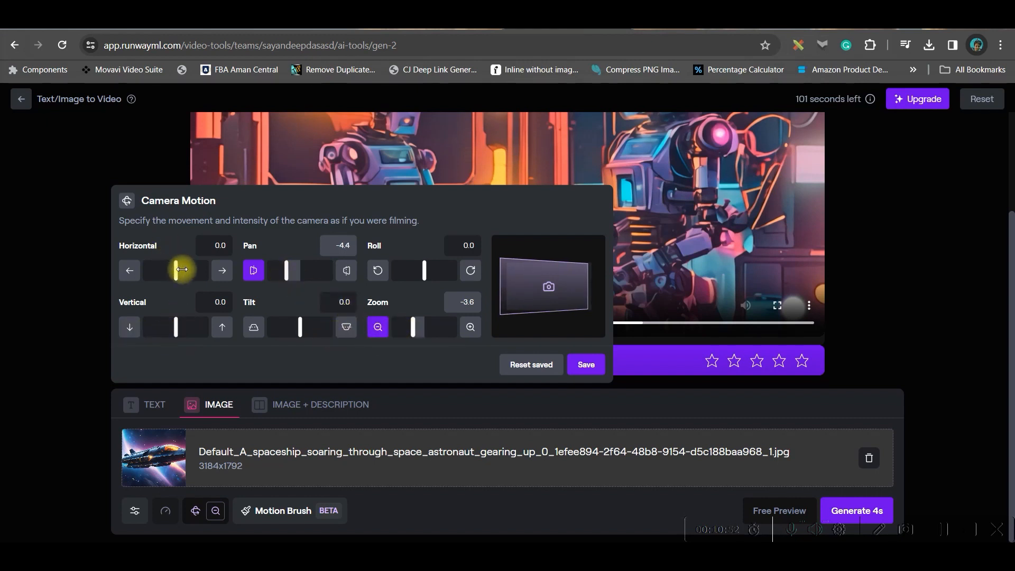
{"action": "left_click_drag", "start_coordinate": [175, 270], "coordinate": [190, 270]}
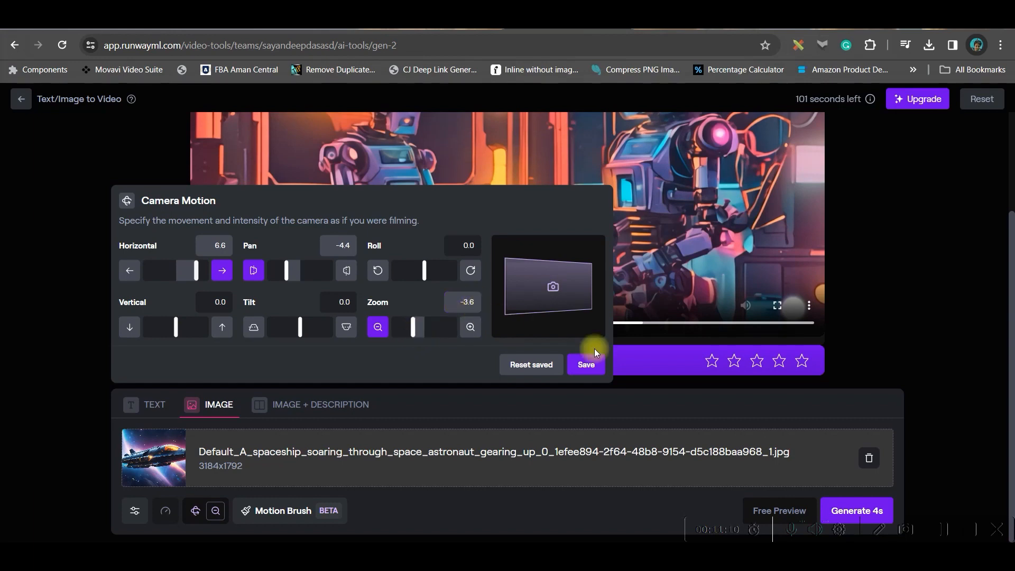
{"action": "left_click", "coordinate": [587, 364]}
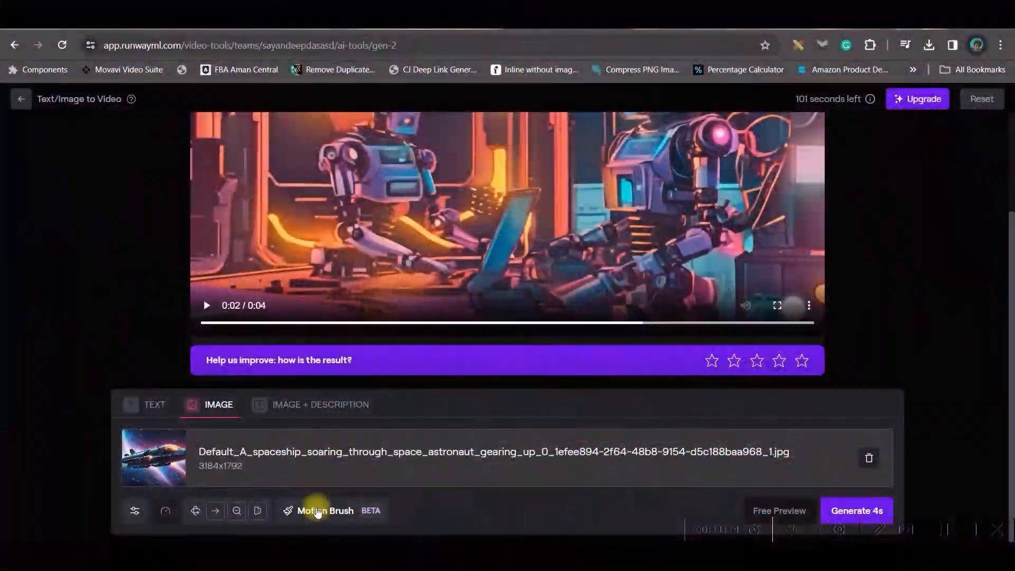
Paint the whole spaceship with Motion Brush 1 and give it 2.7 horizontal motion plus positive vertical and proximity motion
{"action": "left_click", "coordinate": [319, 508]}
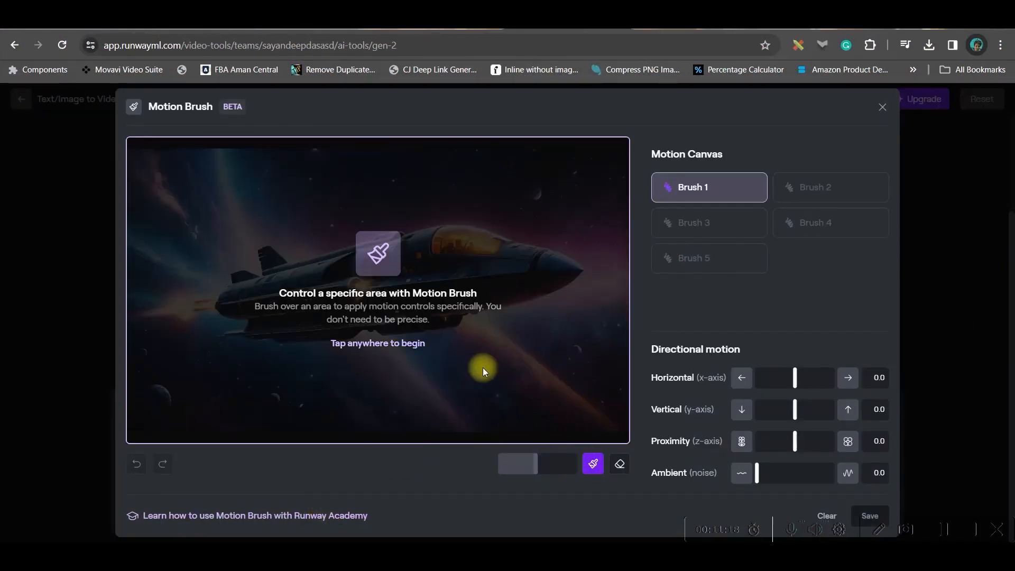
{"action": "left_click", "coordinate": [404, 258]}
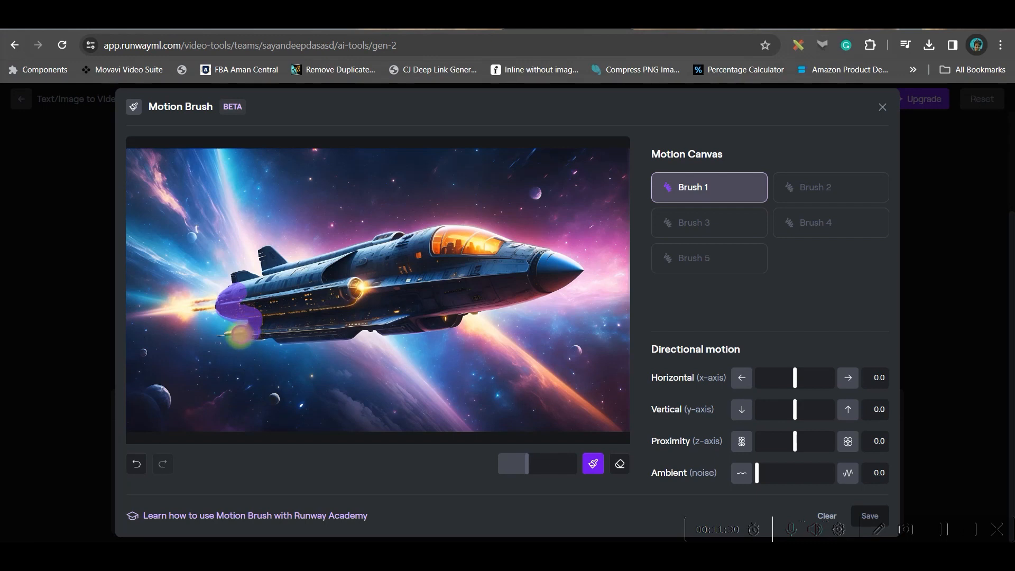
{"action": "mouse_move", "coordinate": [275, 336]}
{"action": "left_mouse_down"}
{"action": "mouse_move", "coordinate": [455, 319]}
{"action": "mouse_move", "coordinate": [575, 268]}
{"action": "mouse_move", "coordinate": [441, 231]}
{"action": "mouse_move", "coordinate": [307, 263]}
{"action": "mouse_move", "coordinate": [266, 253]}
{"action": "mouse_move", "coordinate": [245, 279]}
{"action": "mouse_move", "coordinate": [349, 325]}
{"action": "mouse_move", "coordinate": [545, 277]}
{"action": "mouse_move", "coordinate": [334, 273]}
{"action": "mouse_move", "coordinate": [555, 272]}
{"action": "mouse_move", "coordinate": [273, 305]}
{"action": "mouse_move", "coordinate": [381, 300]}
{"action": "left_mouse_up"}
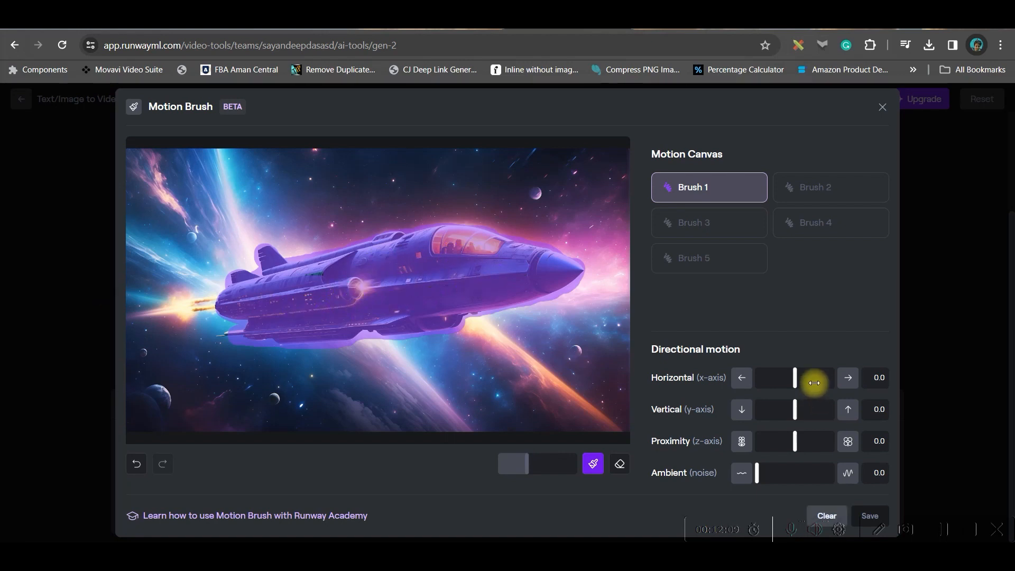
{"action": "left_click_drag", "start_coordinate": [792, 379], "coordinate": [801, 380]}
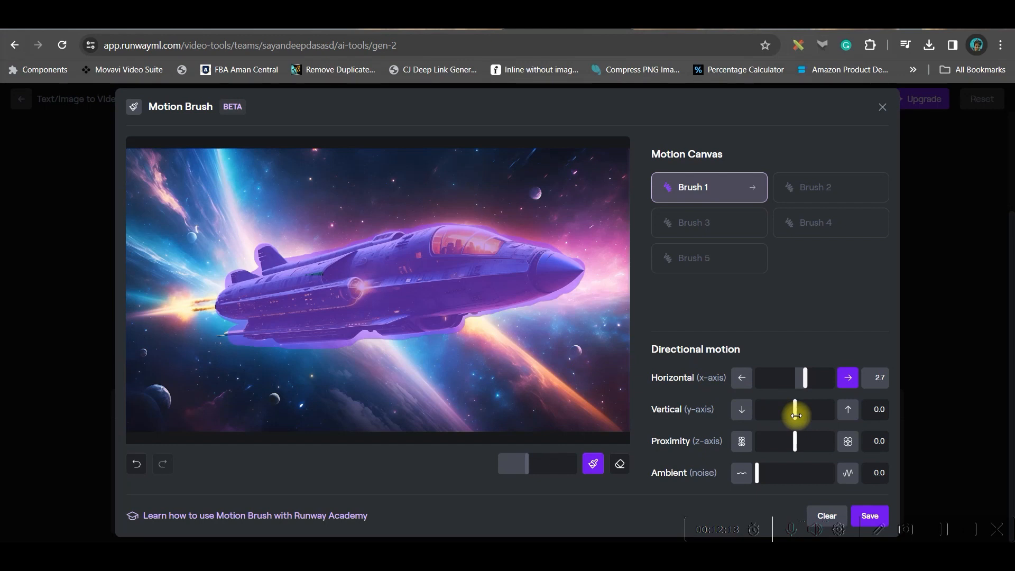
{"action": "left_click_drag", "start_coordinate": [795, 416], "coordinate": [800, 442]}
Paint the engine flame and the small planets with Brush 2, with horizontal motion -2.9 and vertical motion -1.8
{"action": "left_click", "coordinate": [819, 193]}
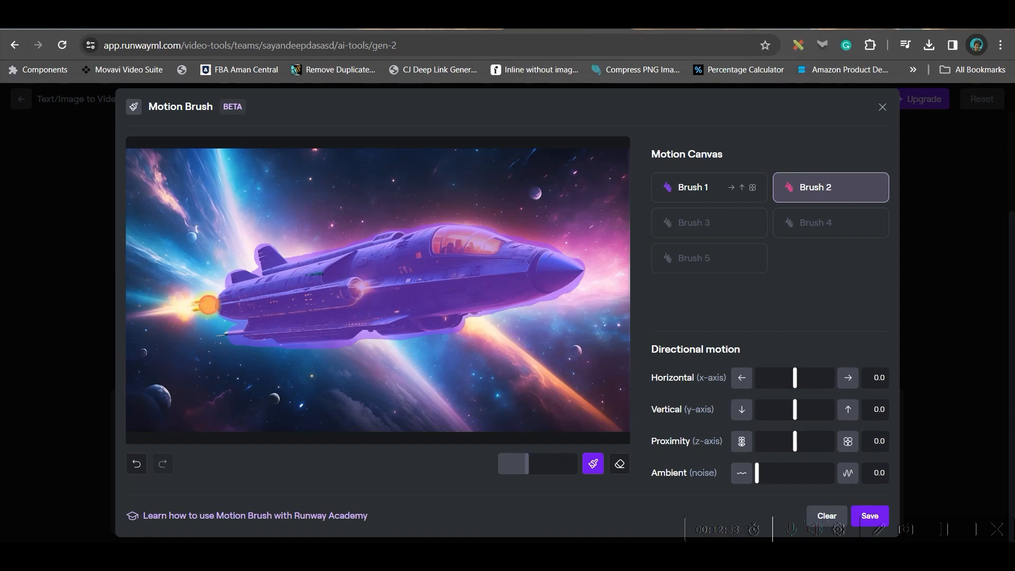
{"action": "left_click_drag", "start_coordinate": [176, 304], "coordinate": [190, 315]}
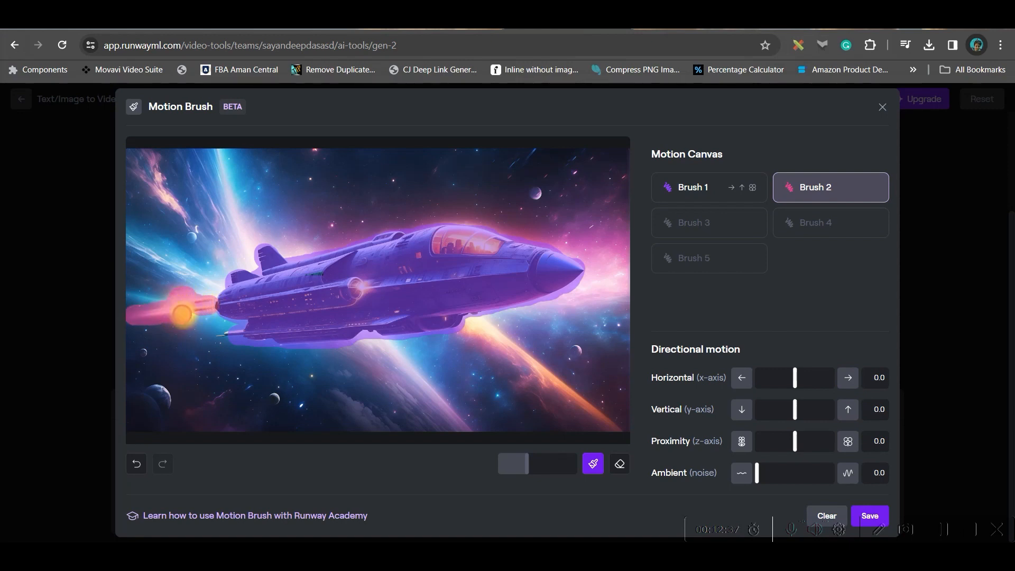
{"action": "left_click", "coordinate": [274, 399]}
{"action": "left_click_drag", "start_coordinate": [146, 397], "coordinate": [165, 393]}
{"action": "left_click", "coordinate": [192, 238]}
{"action": "left_click", "coordinate": [536, 195]}
{"action": "left_click", "coordinate": [576, 352]}
{"action": "left_click", "coordinate": [578, 301]}
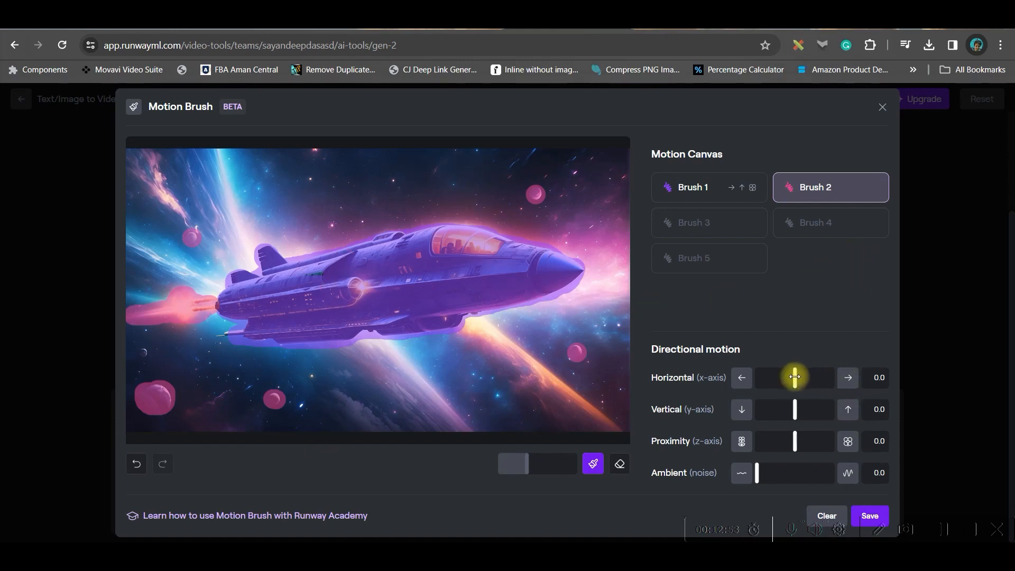
{"action": "left_click_drag", "start_coordinate": [795, 410], "coordinate": [783, 384]}
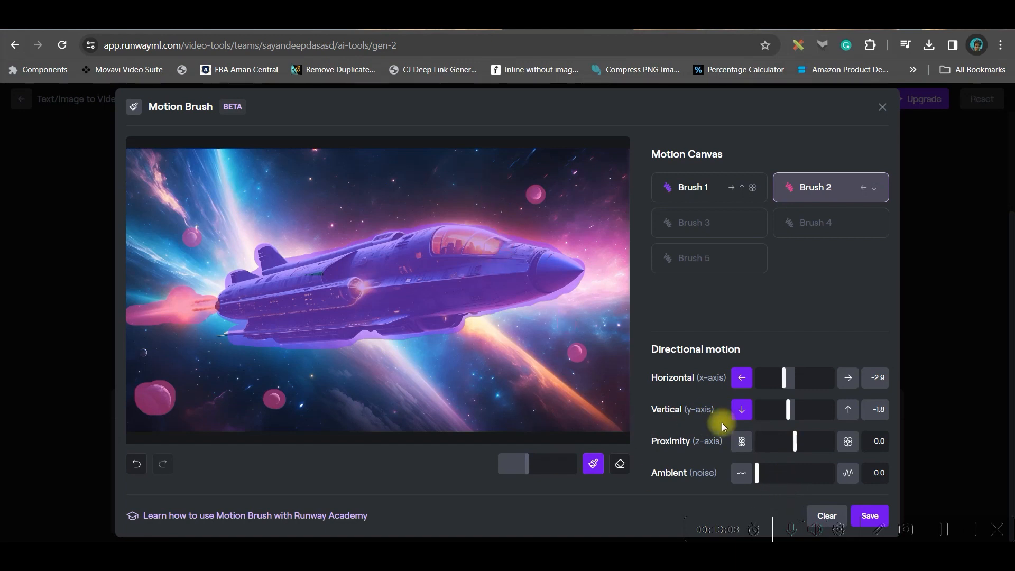
Paint the nebula in the image's upper-left area with Brush 3 and set its ambient noise to 6.9
{"action": "left_click", "coordinate": [707, 225]}
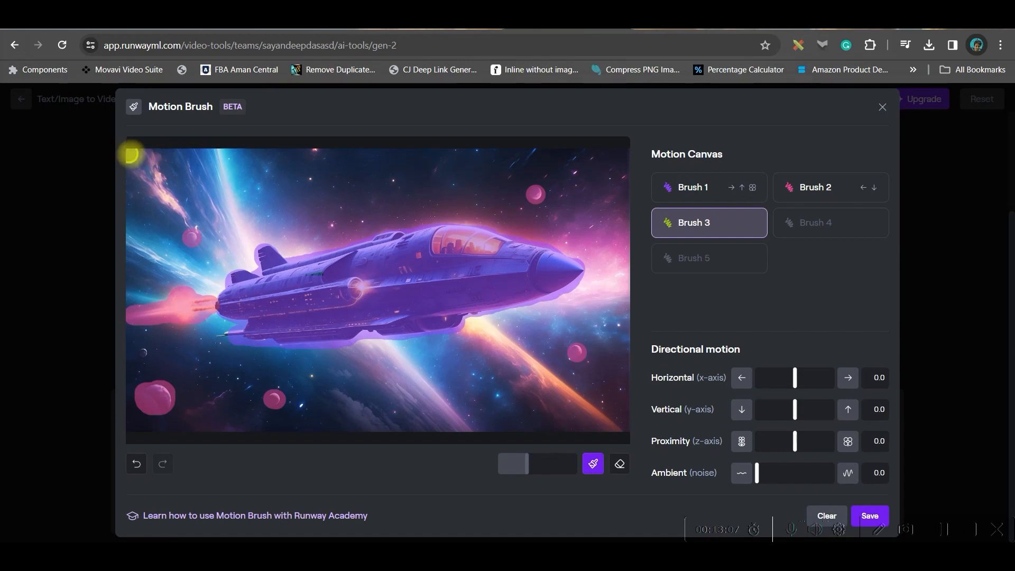
{"action": "mouse_move", "coordinate": [134, 151]}
{"action": "left_mouse_down"}
{"action": "mouse_move", "coordinate": [177, 224]}
{"action": "mouse_move", "coordinate": [150, 175]}
{"action": "mouse_move", "coordinate": [125, 159]}
{"action": "mouse_move", "coordinate": [138, 207]}
{"action": "mouse_move", "coordinate": [118, 162]}
{"action": "mouse_move", "coordinate": [193, 170]}
{"action": "mouse_move", "coordinate": [206, 217]}
{"action": "mouse_move", "coordinate": [244, 262]}
{"action": "mouse_move", "coordinate": [202, 154]}
{"action": "mouse_move", "coordinate": [200, 191]}
{"action": "mouse_move", "coordinate": [135, 238]}
{"action": "mouse_move", "coordinate": [203, 255]}
{"action": "mouse_move", "coordinate": [207, 283]}
{"action": "mouse_move", "coordinate": [123, 252]}
{"action": "mouse_move", "coordinate": [162, 286]}
{"action": "mouse_move", "coordinate": [215, 274]}
{"action": "left_mouse_up"}
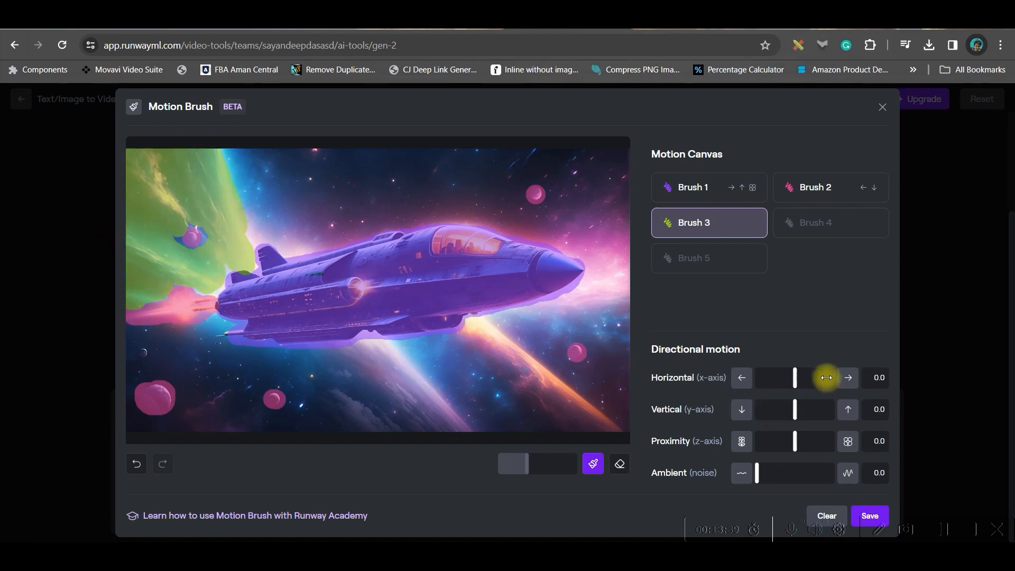
{"action": "mouse_move", "coordinate": [758, 472]}
{"action": "left_mouse_down"}
{"action": "mouse_move", "coordinate": [811, 473]}
{"action": "mouse_move", "coordinate": [803, 477]}
{"action": "left_mouse_up"}
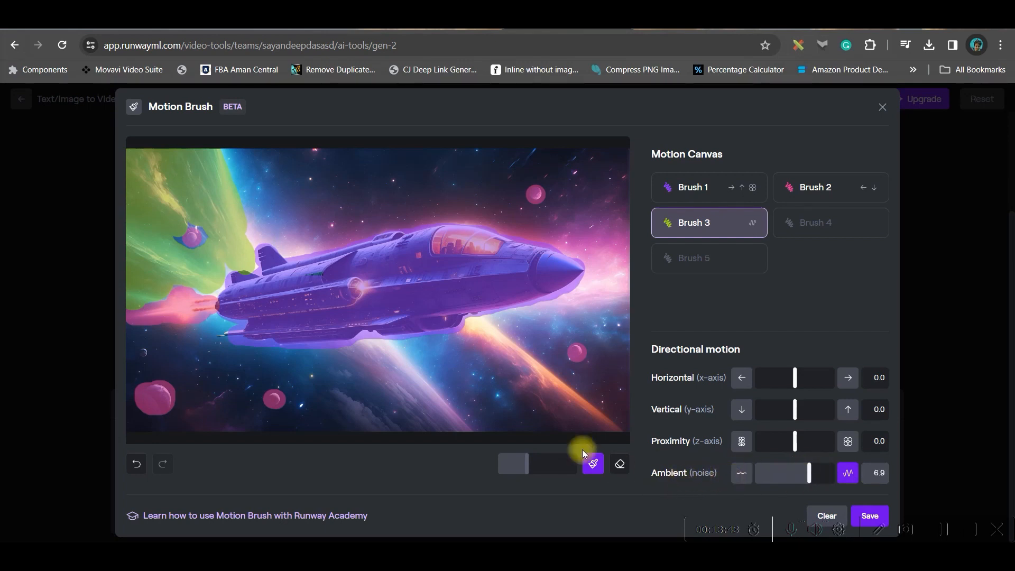
Paint the light streaks and space below the ship with Brush 4, using horizontal -2.9, vertical 4.7 and proximity 4.4
{"action": "left_click", "coordinate": [830, 221]}
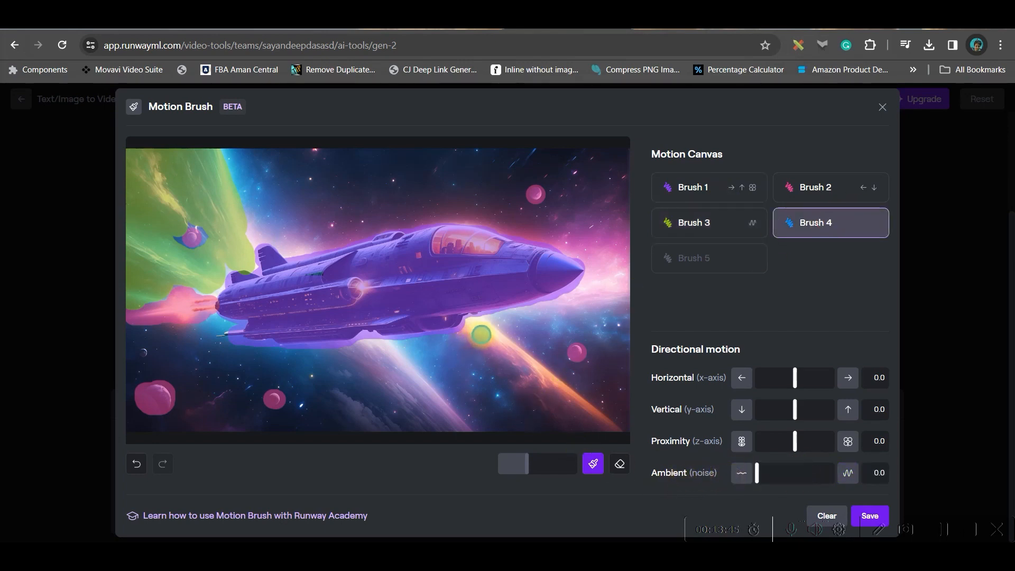
{"action": "mouse_move", "coordinate": [481, 328]}
{"action": "left_mouse_down"}
{"action": "mouse_move", "coordinate": [614, 427]}
{"action": "mouse_move", "coordinate": [572, 411]}
{"action": "mouse_move", "coordinate": [478, 338]}
{"action": "mouse_move", "coordinate": [562, 423]}
{"action": "mouse_move", "coordinate": [472, 433]}
{"action": "mouse_move", "coordinate": [132, 343]}
{"action": "mouse_move", "coordinate": [295, 383]}
{"action": "mouse_move", "coordinate": [124, 392]}
{"action": "mouse_move", "coordinate": [319, 380]}
{"action": "left_mouse_up"}
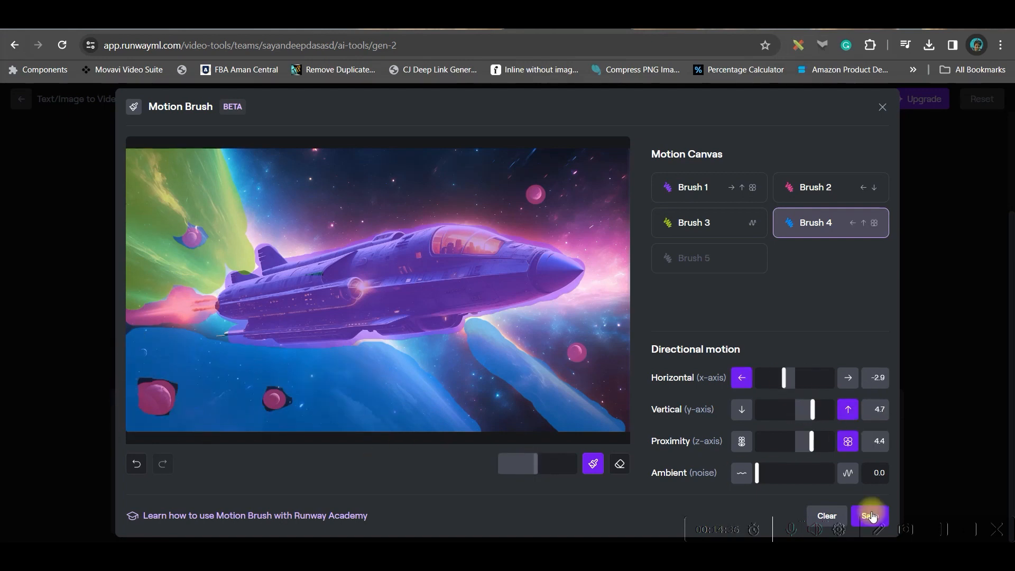
Save the spaceship image's motion brush settings and generate its video clip
{"action": "left_click", "coordinate": [848, 443]}
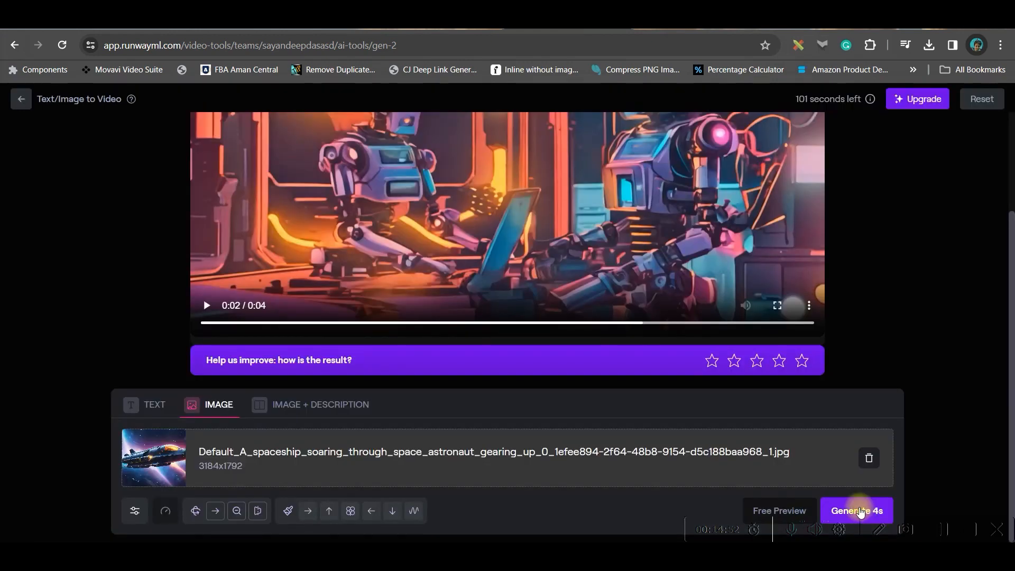
{"action": "left_click", "coordinate": [860, 511]}
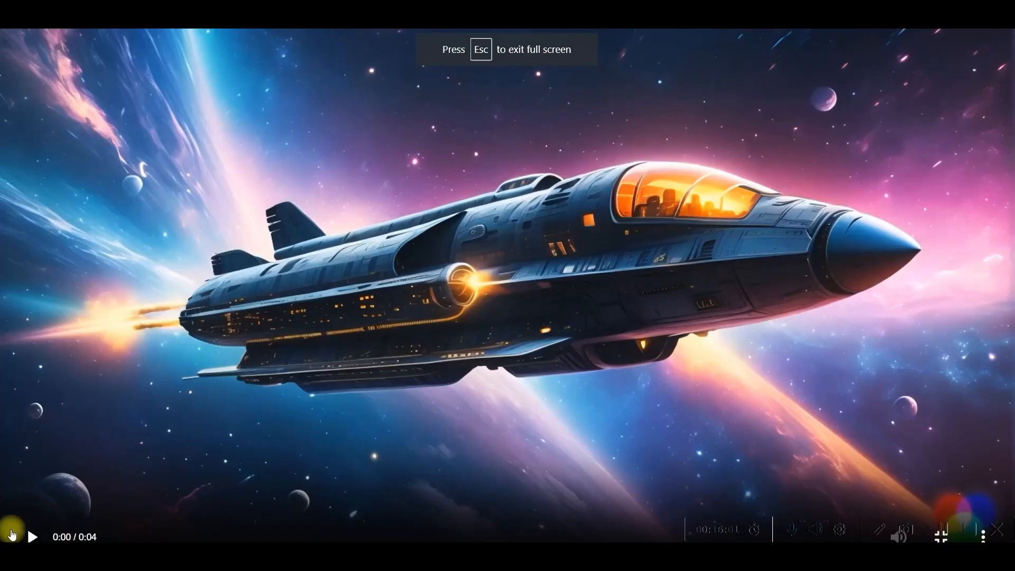
{"action": "left_click", "coordinate": [31, 536]}
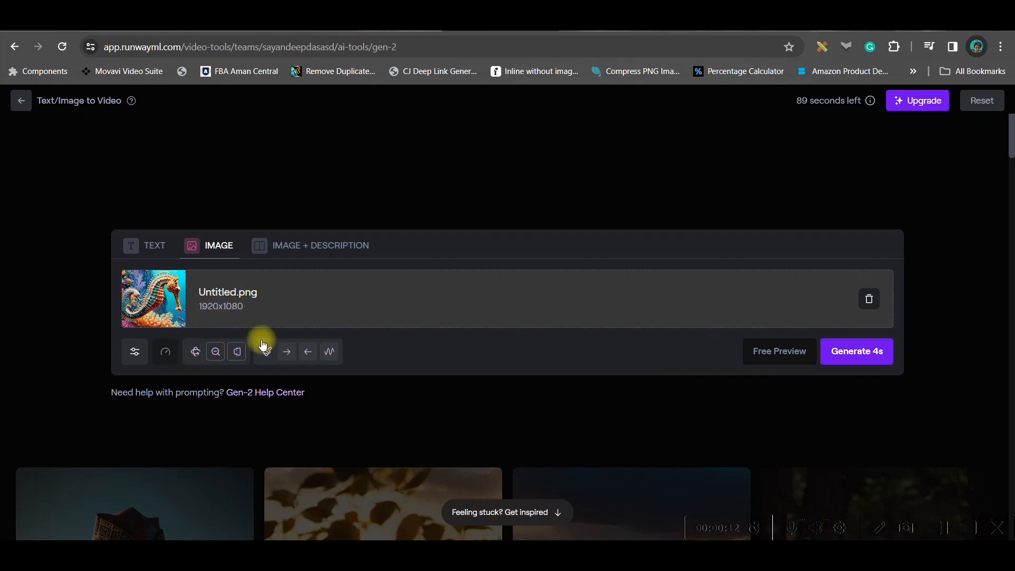
Review the seahorse image's saved camera motion settings, including pan and zoom
{"action": "left_click", "coordinate": [195, 351]}
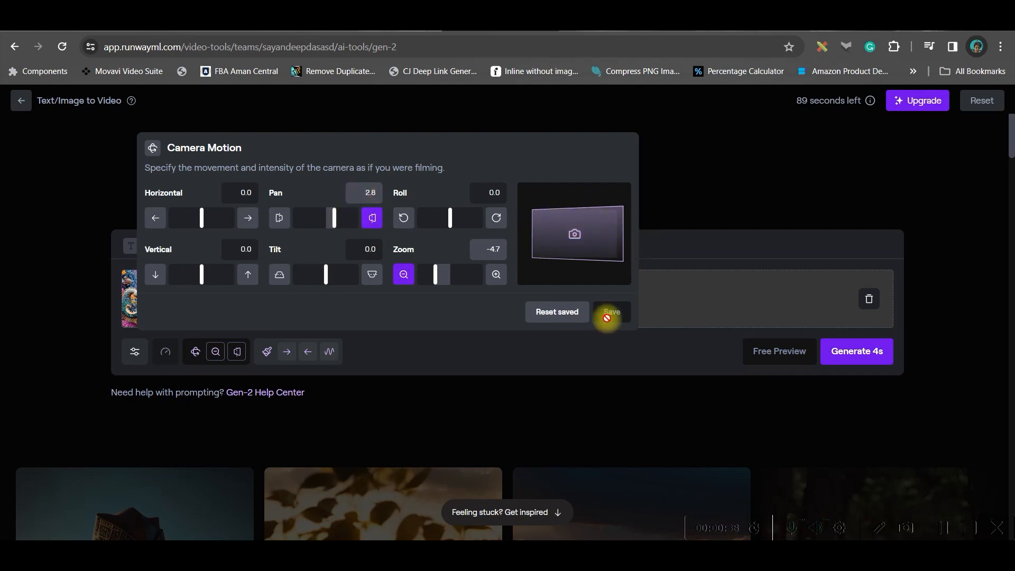
{"action": "left_click", "coordinate": [641, 340]}
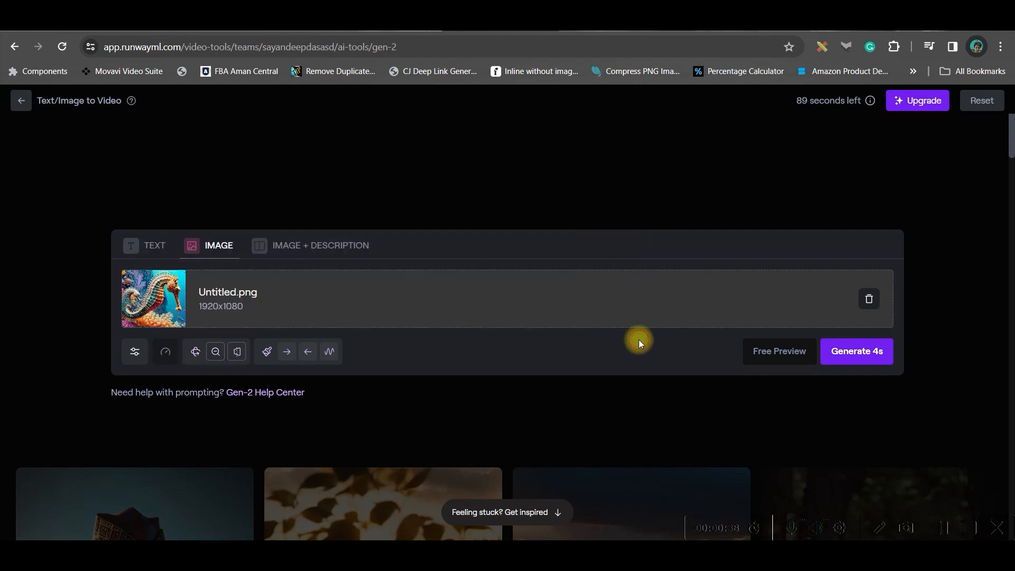
Touch up the seahorse's Motion Brush 1 area and paint the small striped fish beside the lower coral with Brush 3
{"action": "left_click", "coordinate": [266, 351]}
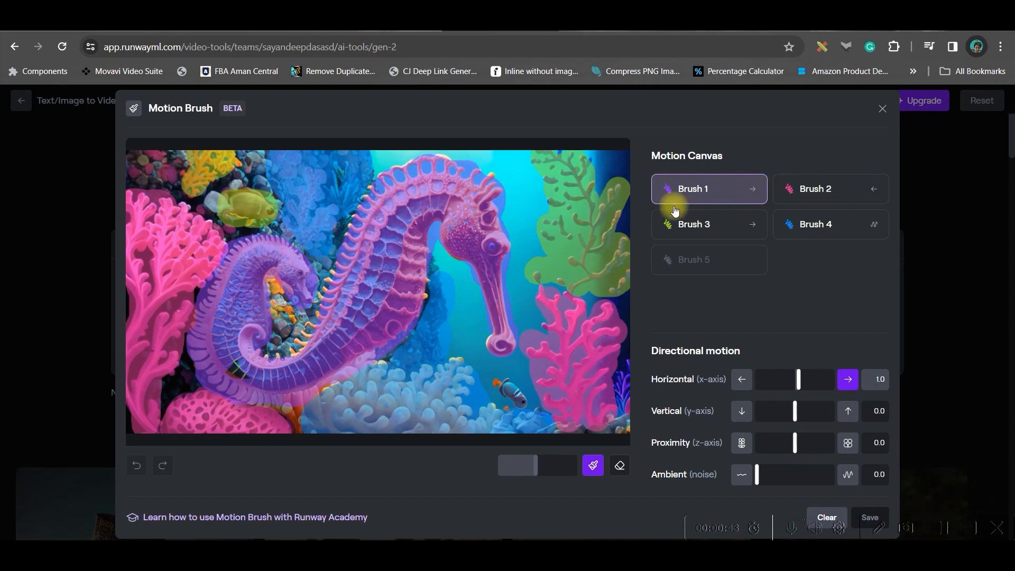
{"action": "mouse_move", "coordinate": [301, 336]}
{"action": "left_mouse_down"}
{"action": "mouse_move", "coordinate": [404, 214]}
{"action": "mouse_move", "coordinate": [411, 191]}
{"action": "mouse_move", "coordinate": [341, 278]}
{"action": "left_mouse_up"}
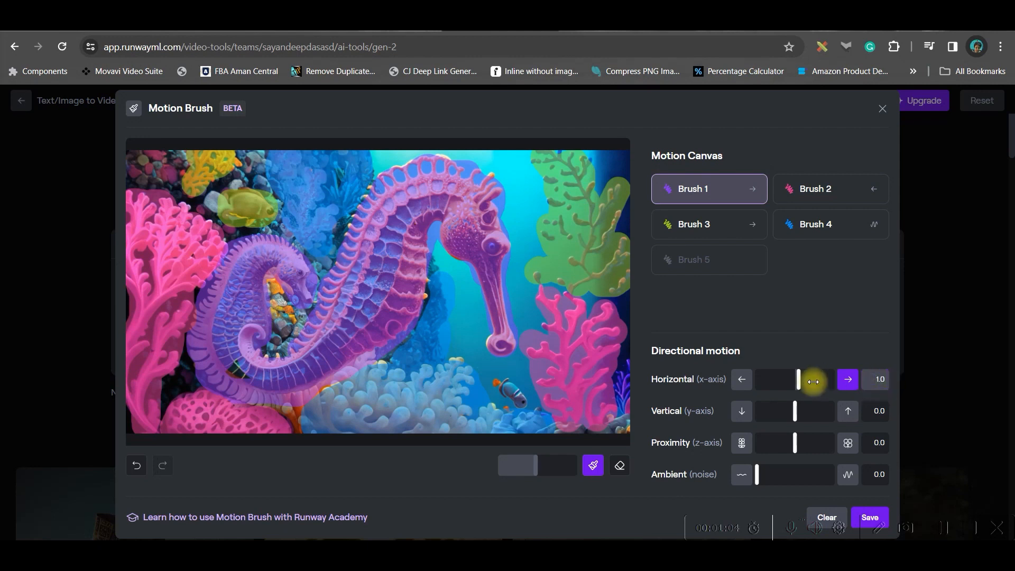
{"action": "mouse_move", "coordinate": [799, 381]}
{"action": "left_mouse_down"}
{"action": "mouse_move", "coordinate": [823, 382]}
{"action": "mouse_move", "coordinate": [796, 381]}
{"action": "left_mouse_up"}
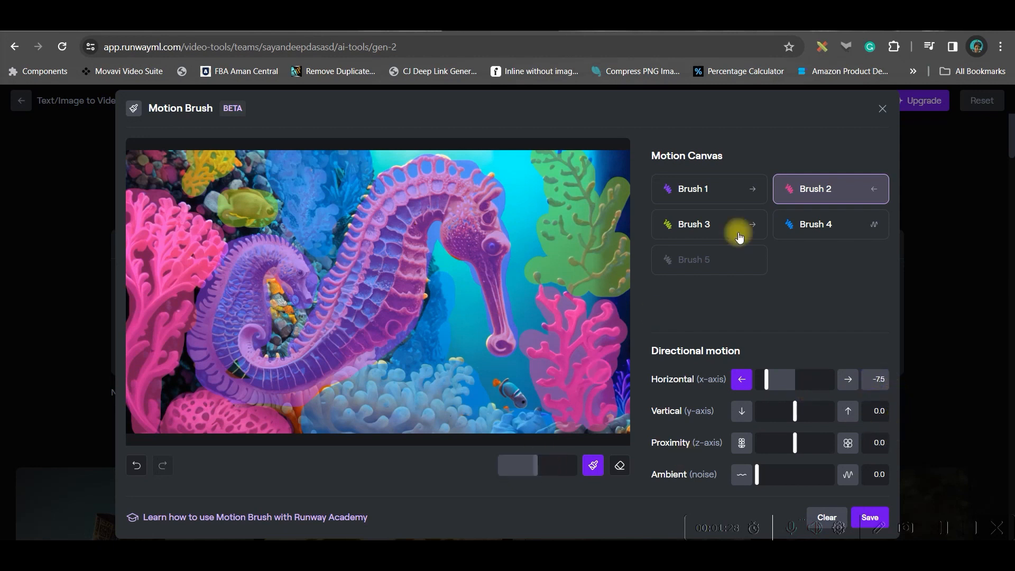
{"action": "left_click", "coordinate": [710, 223]}
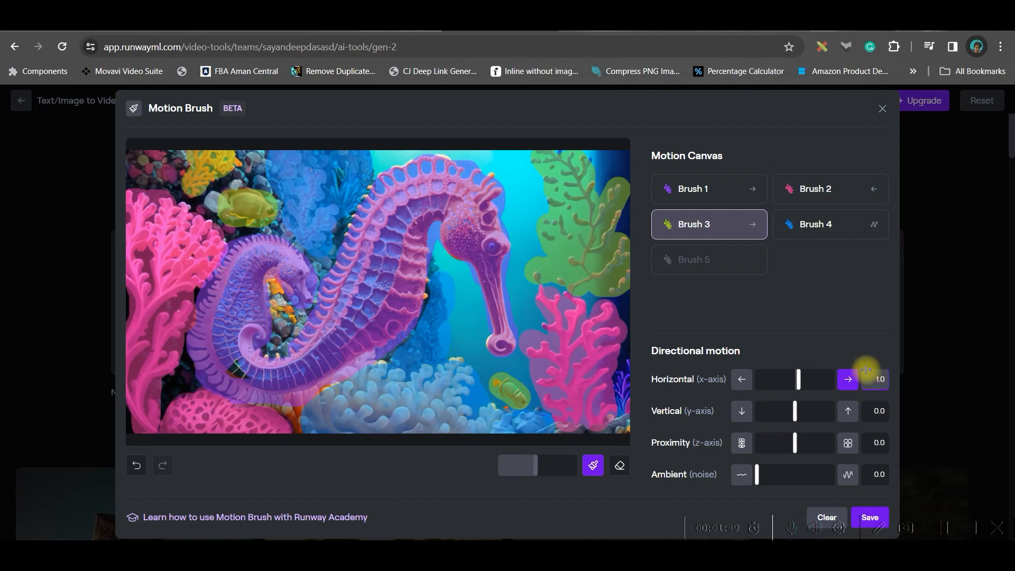
Set Brush 4's proximity motion to -2.8, save the brush settings and generate the 4-second seahorse video
{"action": "left_click", "coordinate": [833, 225]}
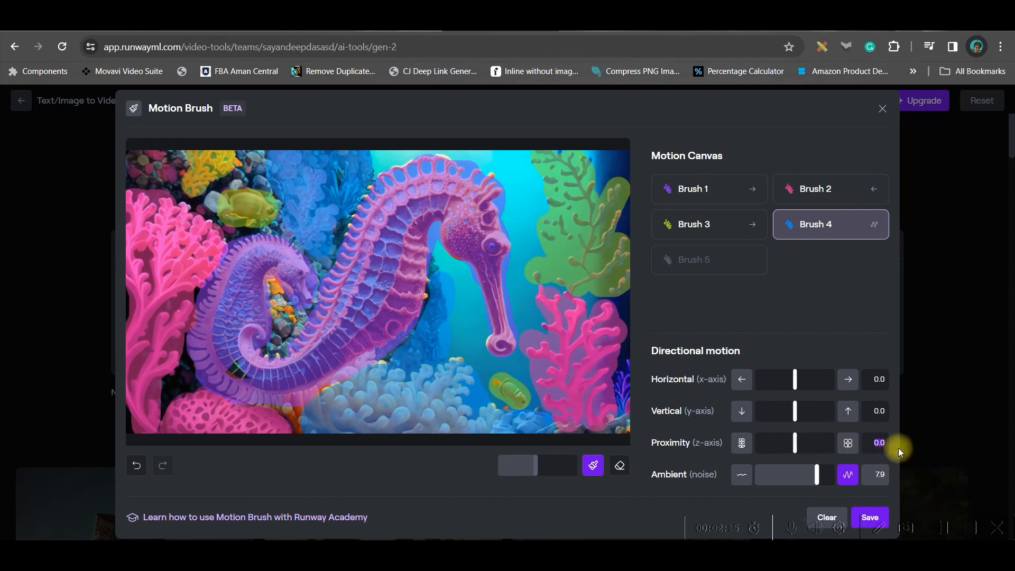
{"action": "type", "text": "-2.8"}
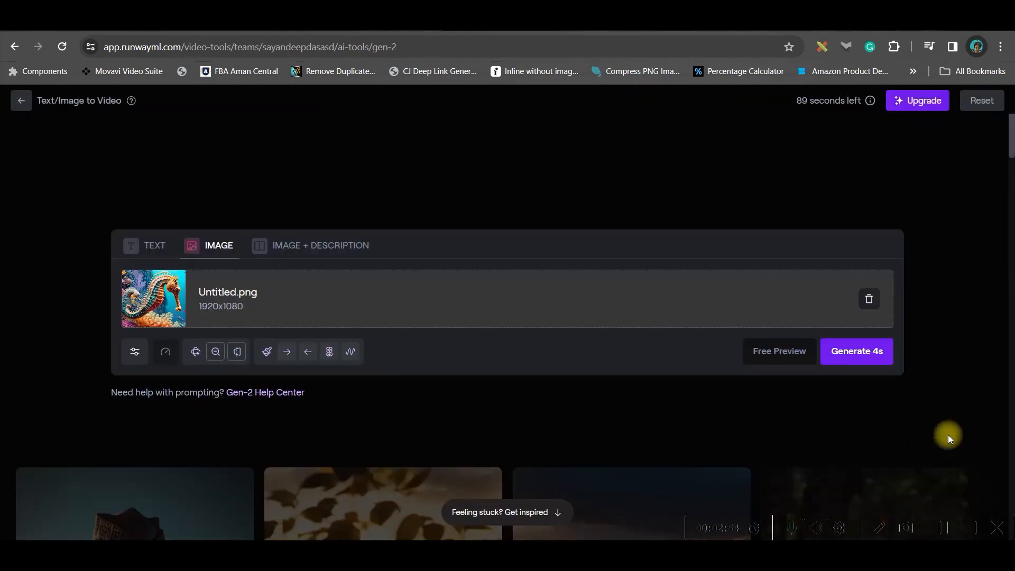
{"action": "left_click", "coordinate": [858, 355]}
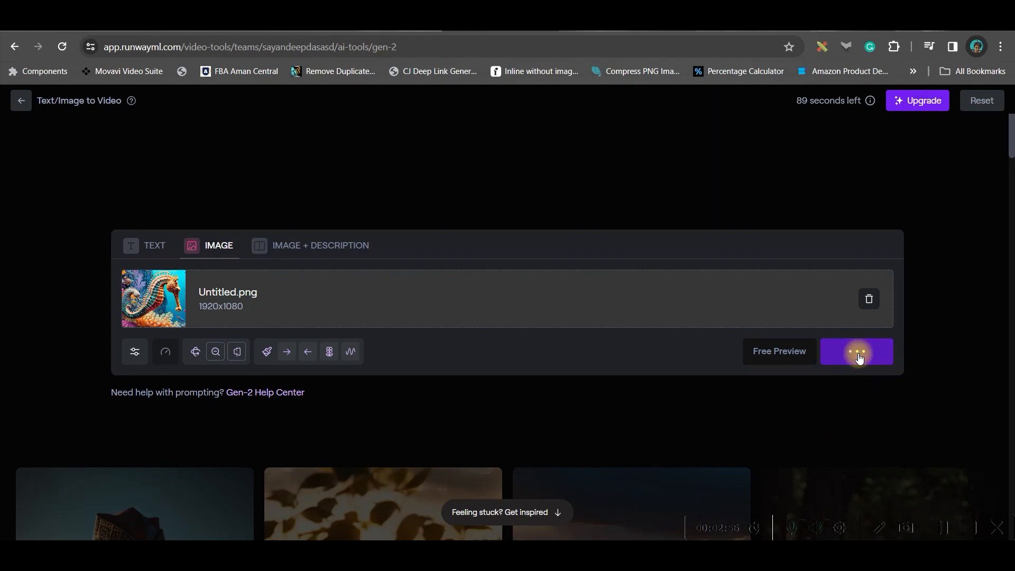
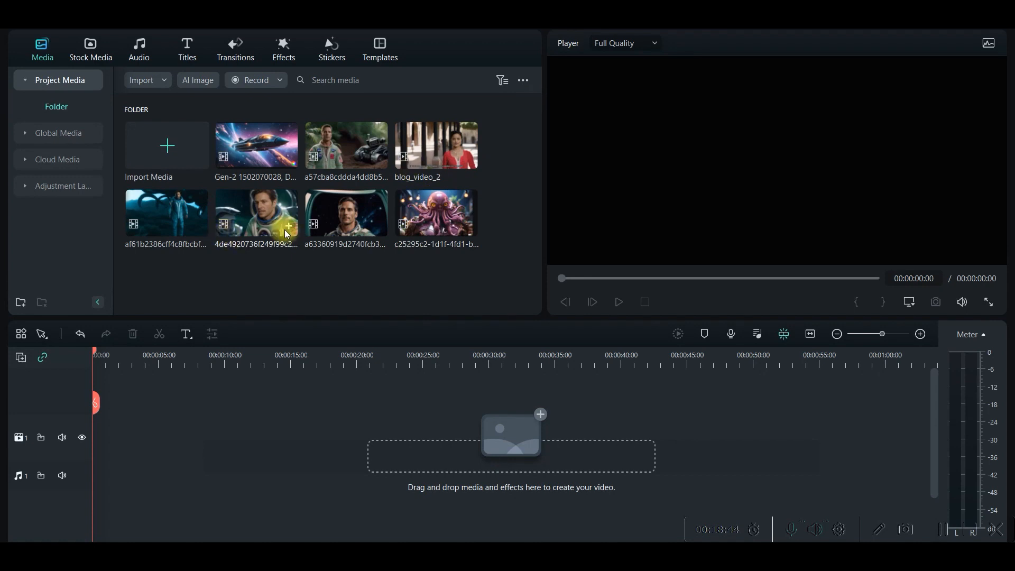
Place the Gen-2 spaceship clip at the start of video track 1 and crop it to fit the frame
{"action": "left_click_drag", "start_coordinate": [255, 154], "coordinate": [100, 437]}
{"action": "left_click", "coordinate": [646, 175]}
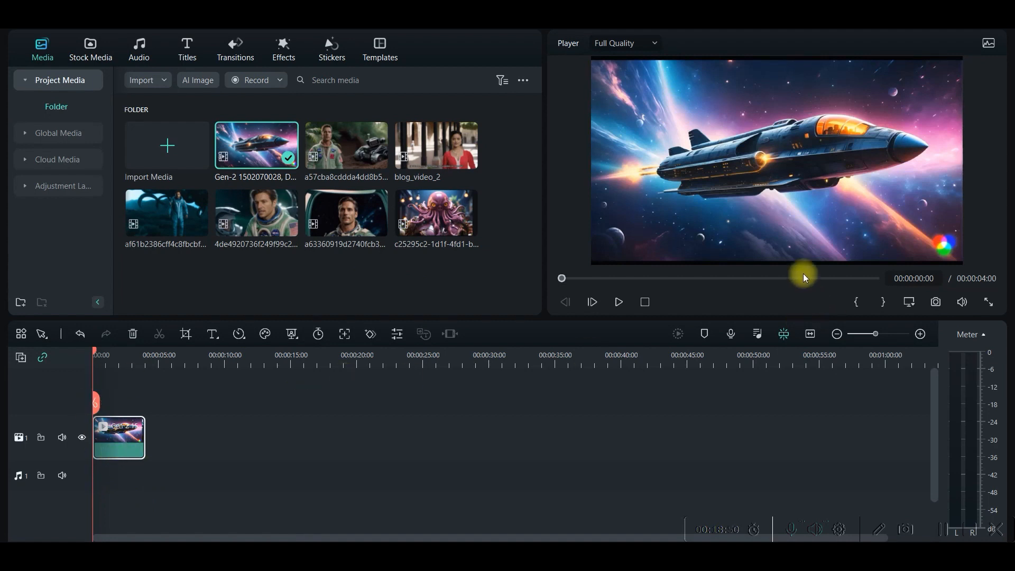
{"action": "right_click", "coordinate": [111, 428]}
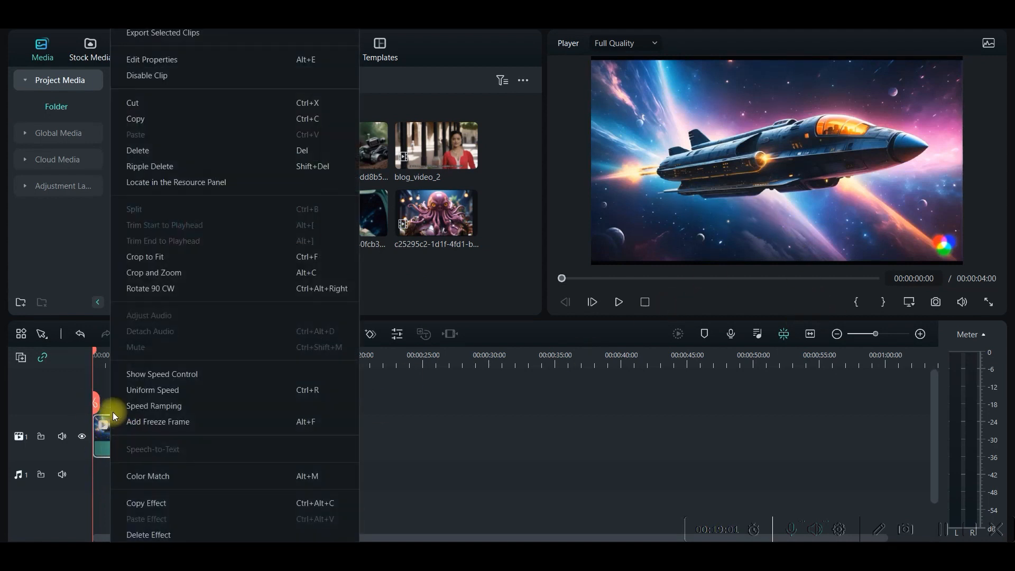
{"action": "left_click", "coordinate": [170, 256]}
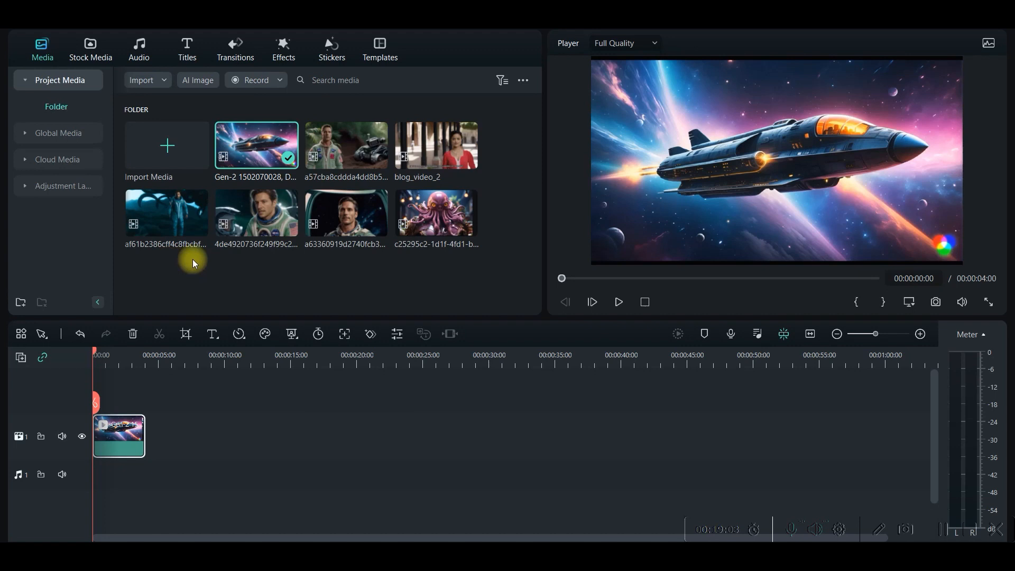
{"action": "right_click", "coordinate": [129, 440]}
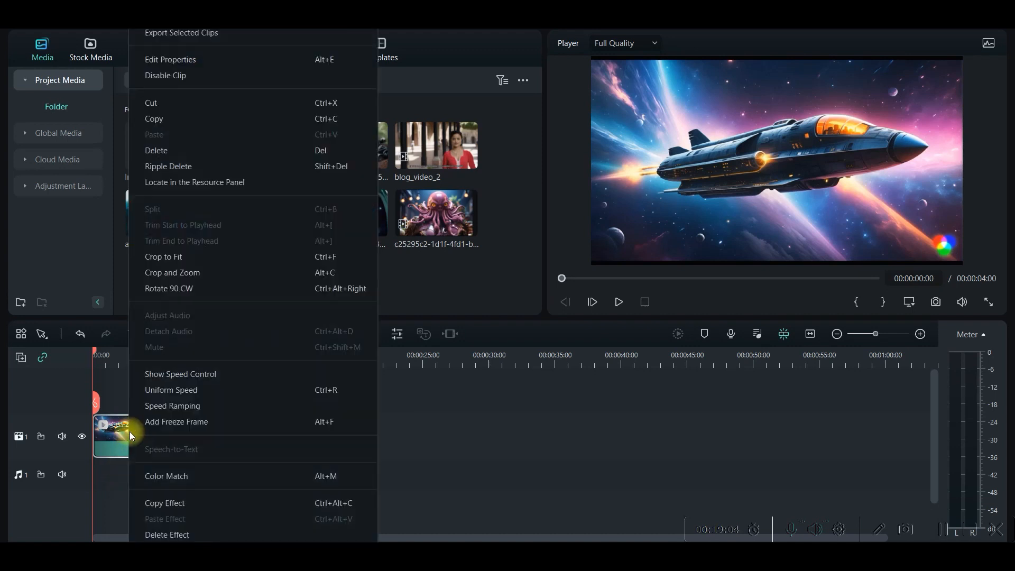
{"action": "left_click", "coordinate": [158, 256]}
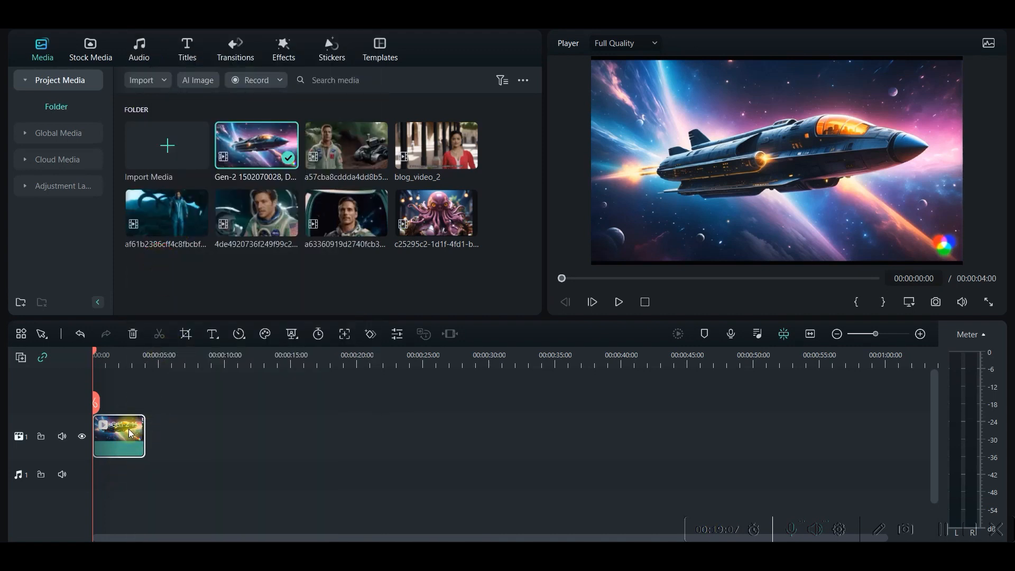
Try enlarging the spaceship clip in the preview to push its corner watermark out of the frame
{"action": "left_click", "coordinate": [954, 249]}
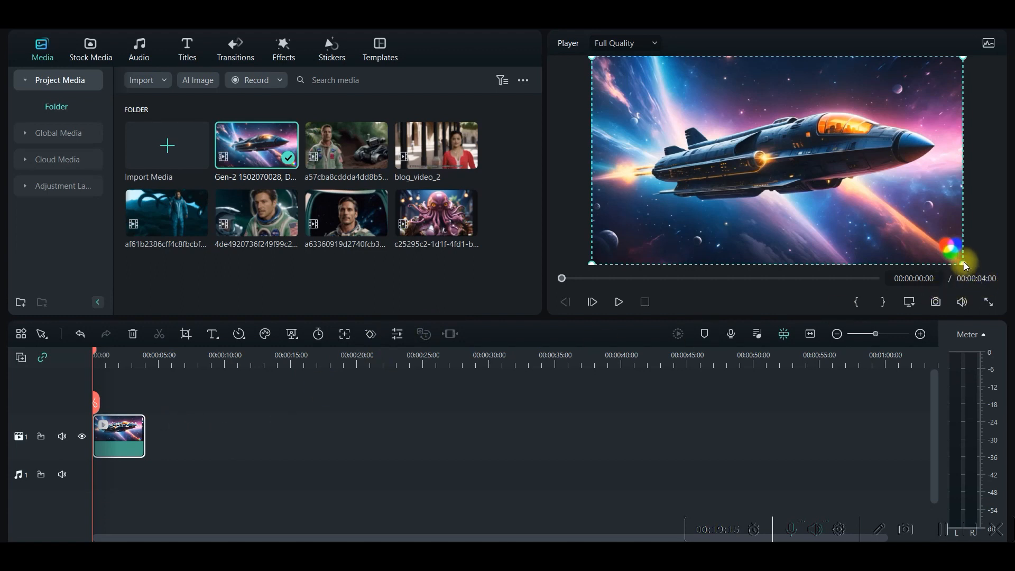
{"action": "left_click_drag", "start_coordinate": [965, 264], "coordinate": [981, 272]}
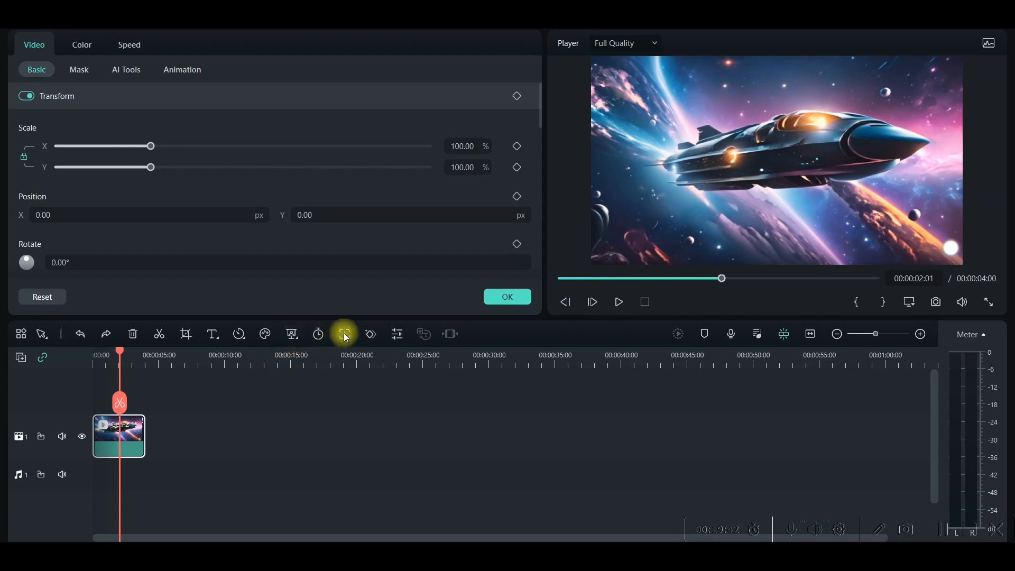
Try cropping the spaceship clip to a 16:9 area of 1290 x 726 excluding the watermark, play it, and undo the crop
{"action": "left_click", "coordinate": [185, 334]}
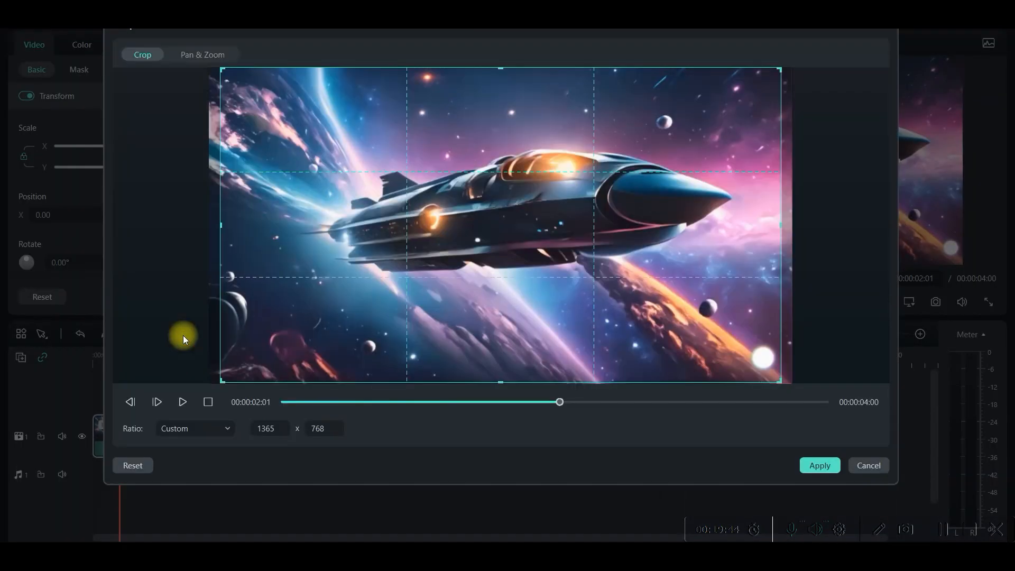
{"action": "left_click", "coordinate": [174, 426]}
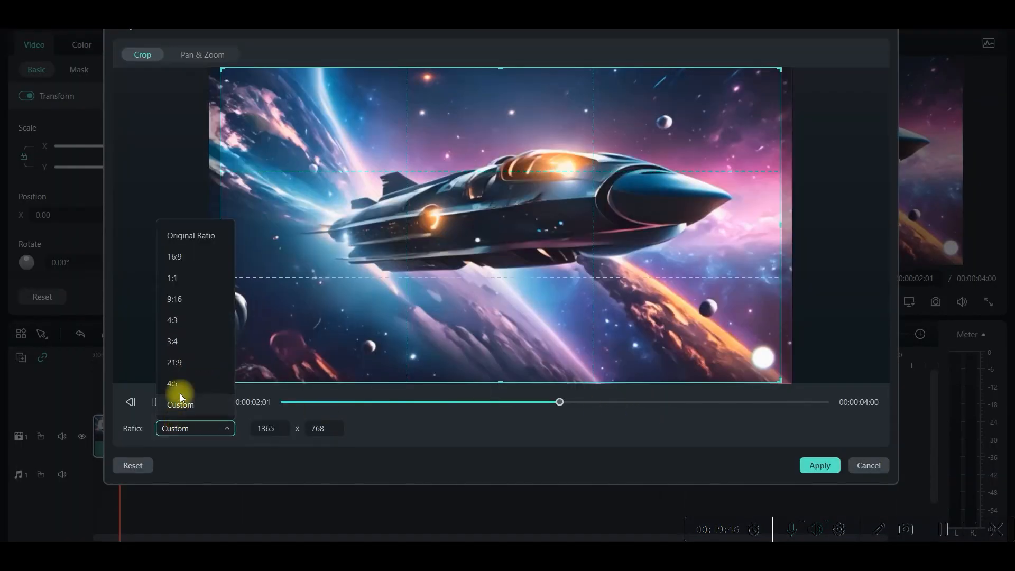
{"action": "left_click", "coordinate": [193, 256]}
{"action": "left_click_drag", "start_coordinate": [777, 381], "coordinate": [706, 359]}
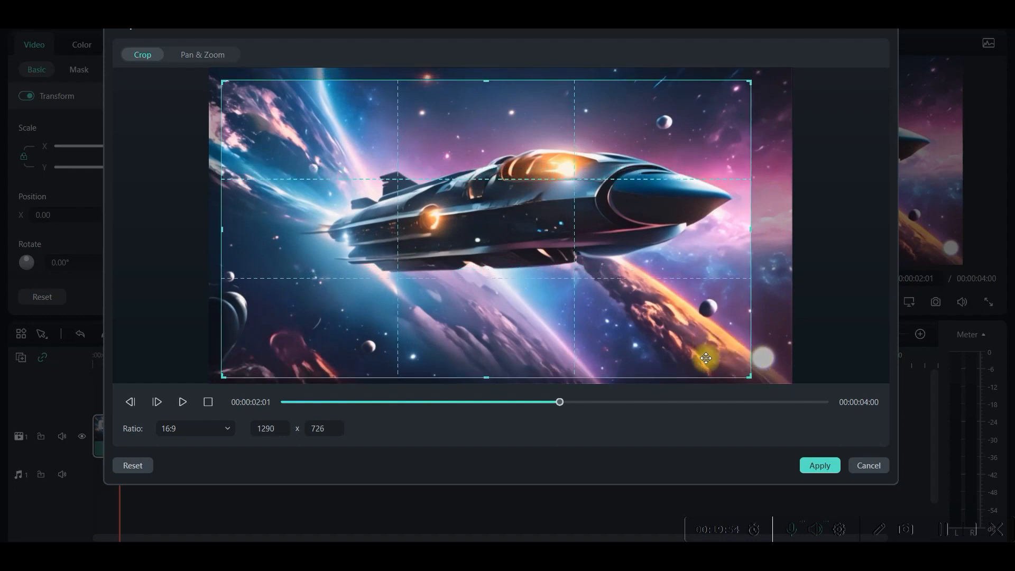
{"action": "left_click", "coordinate": [841, 469]}
{"action": "left_click", "coordinate": [614, 302]}
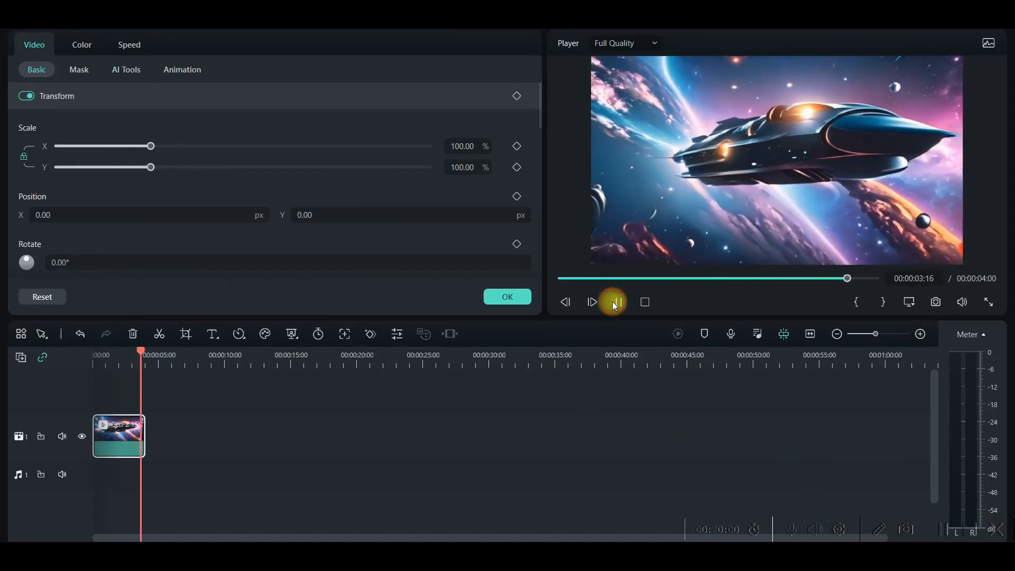
{"action": "left_click", "coordinate": [80, 334]}
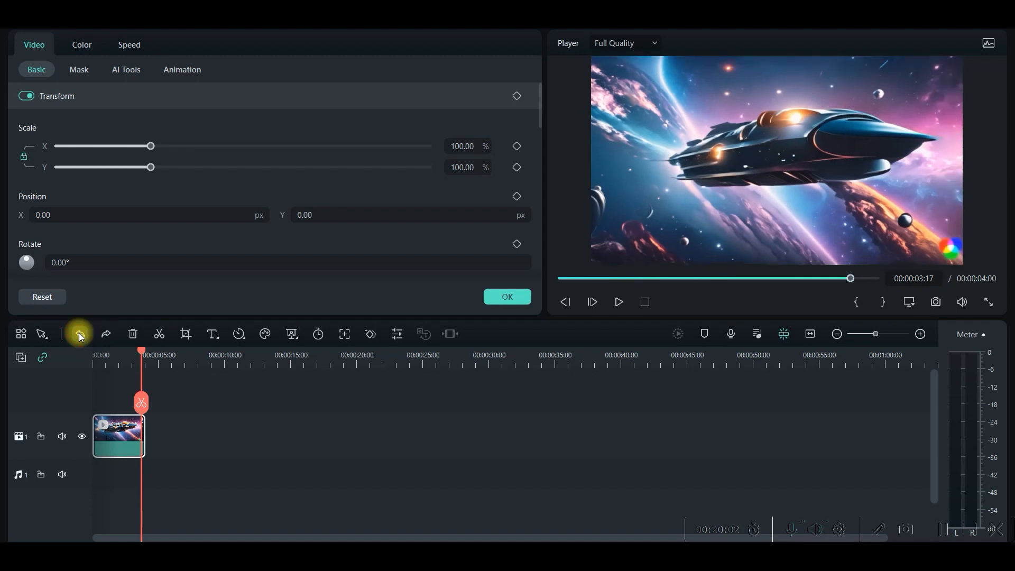
Search video effects for "MOZAIC" and add the Mosaic effect above the spaceship clip, matching the clip's 4-second length
{"action": "left_click", "coordinate": [314, 423]}
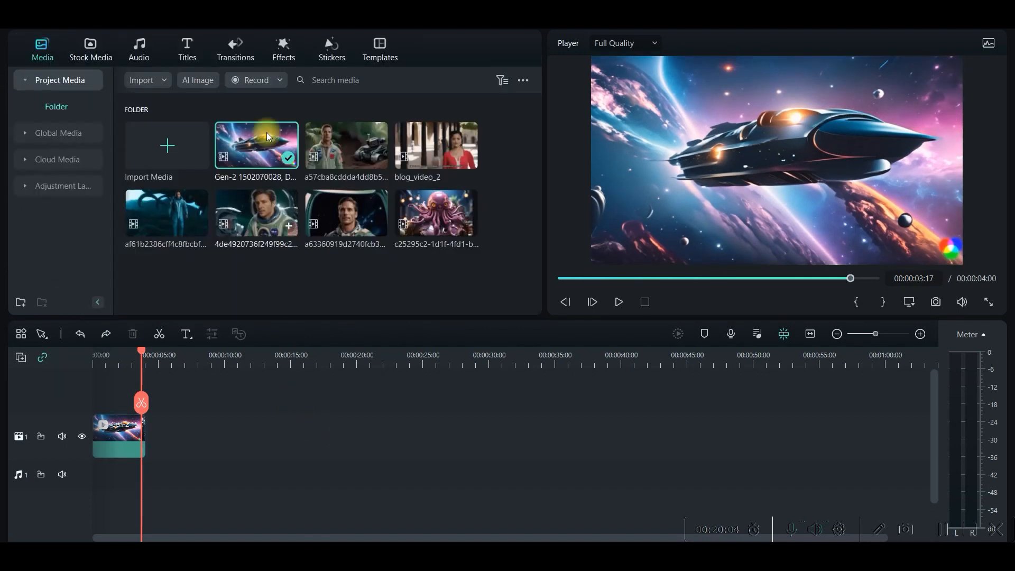
{"action": "left_click", "coordinate": [279, 46]}
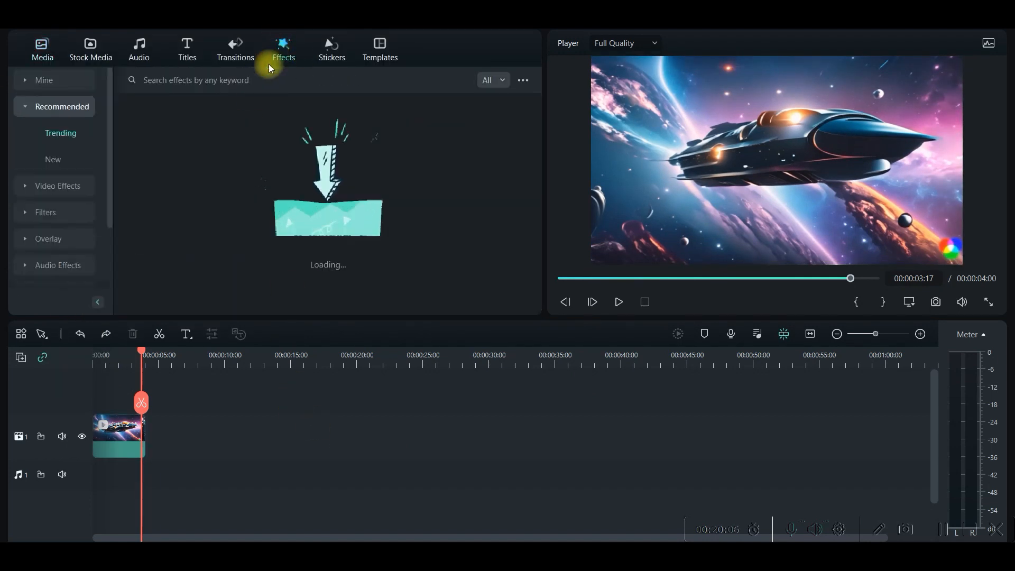
{"action": "left_click", "coordinate": [62, 187]}
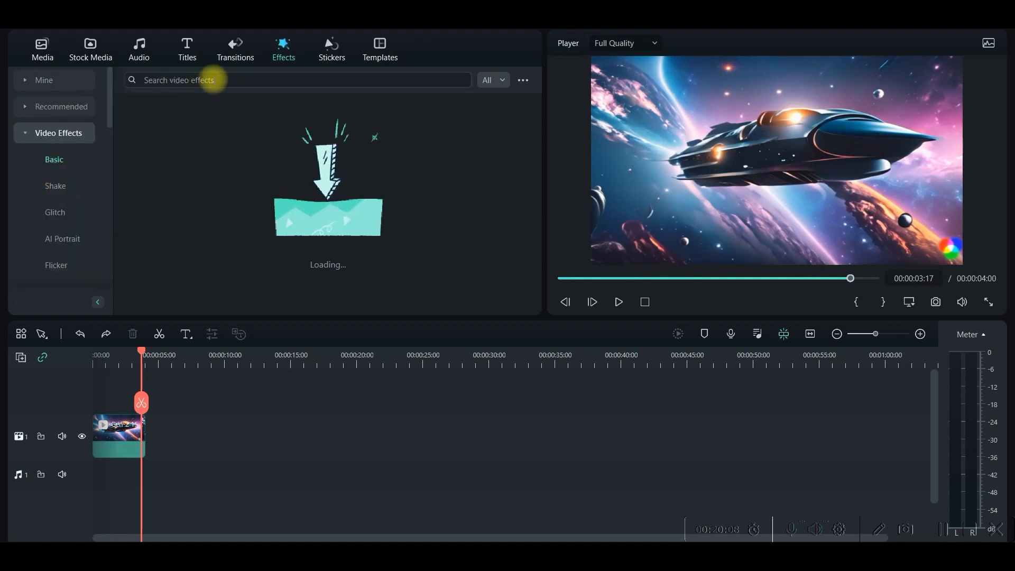
{"action": "left_click", "coordinate": [216, 80]}
{"action": "type", "text": "MOZAIC"}
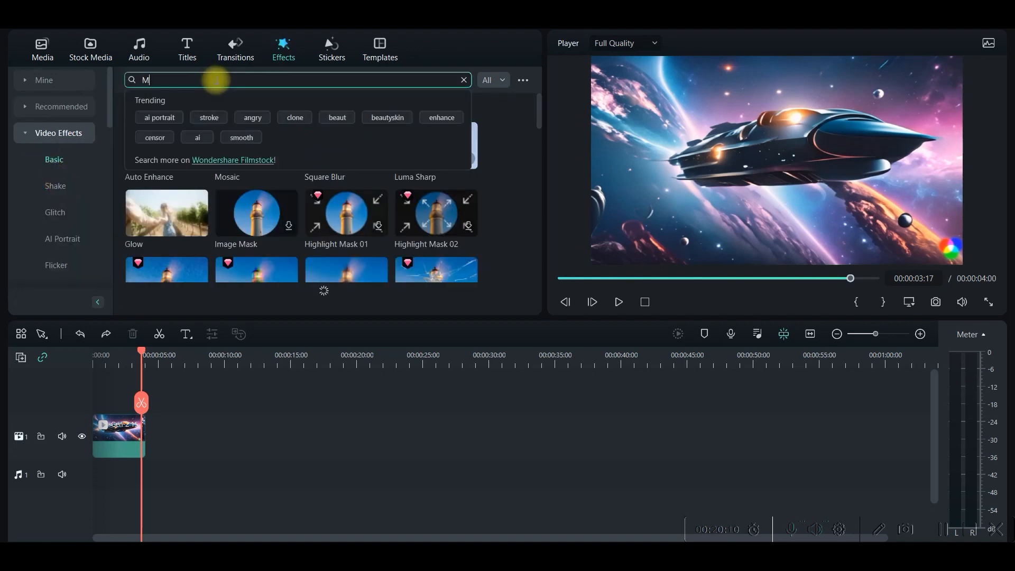
{"action": "key", "text": "Return"}
{"action": "mouse_move", "coordinate": [168, 129]}
{"action": "left_click_drag", "start_coordinate": [168, 129], "coordinate": [88, 401]}
{"action": "left_click_drag", "start_coordinate": [157, 422], "coordinate": [145, 422]}
Shrink the Mosaic effect's area in the preview and move it over the watermark in the lower corner
{"action": "double_click", "coordinate": [122, 428]}
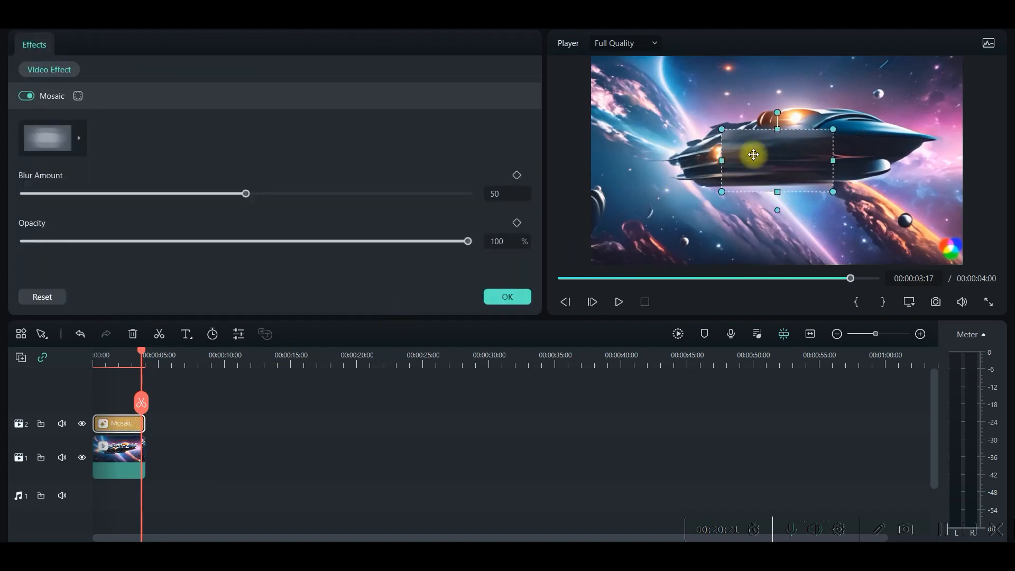
{"action": "left_click_drag", "start_coordinate": [776, 129], "coordinate": [777, 137]}
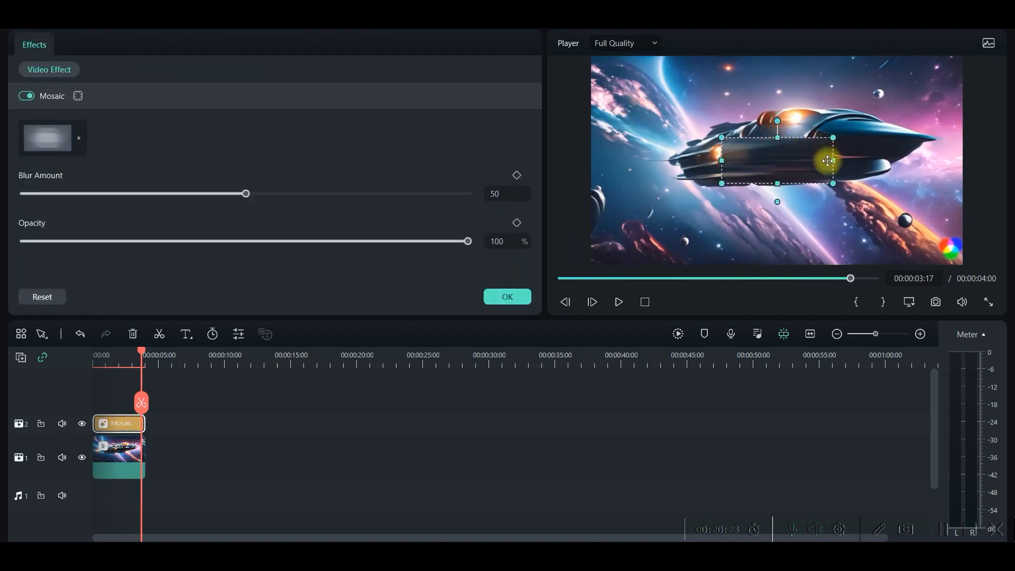
{"action": "left_click_drag", "start_coordinate": [834, 160], "coordinate": [957, 249]}
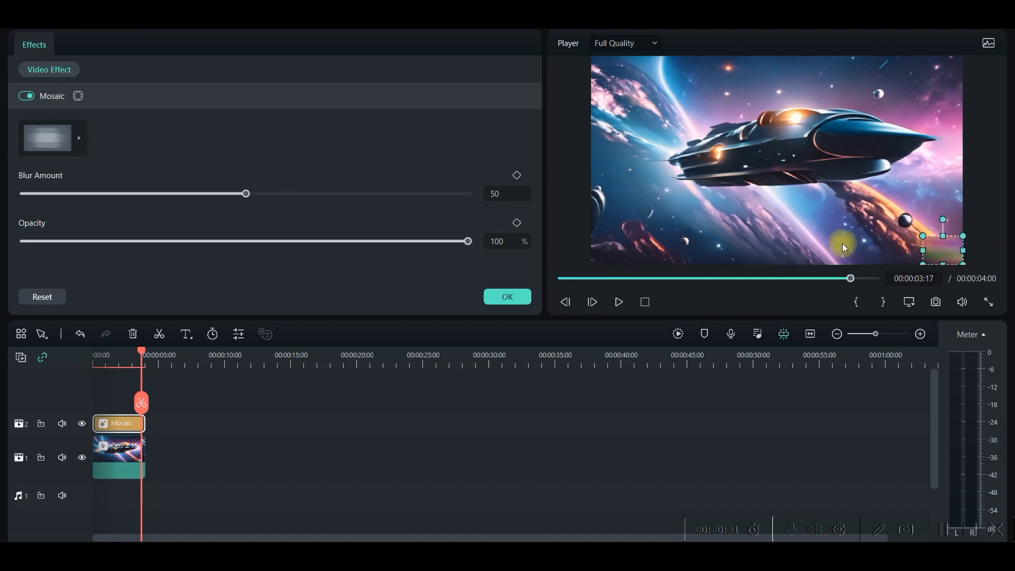
Switch the Mosaic effect to the last blur style offered and set its blur amount to 100
{"action": "left_click", "coordinate": [84, 142]}
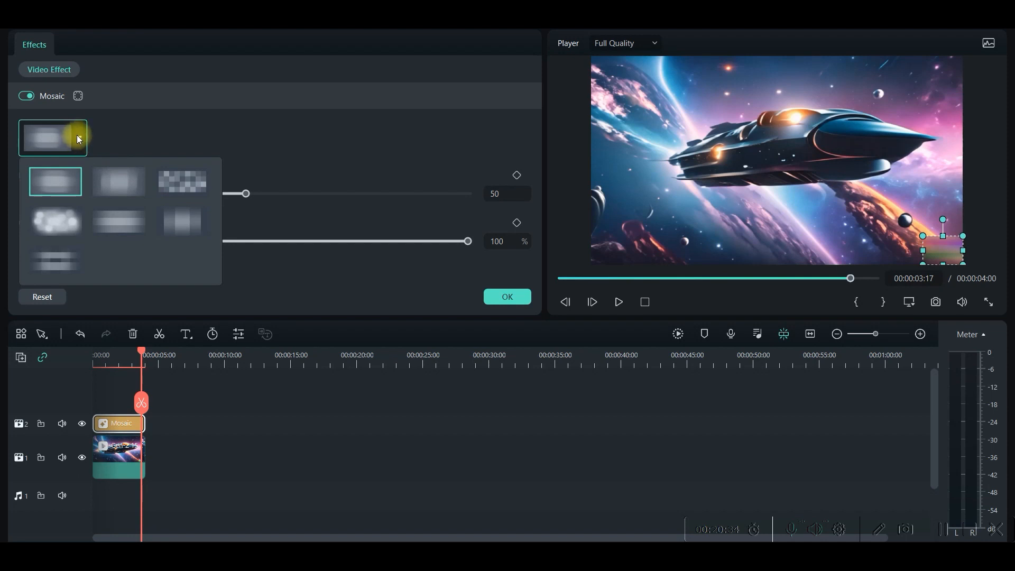
{"action": "left_click", "coordinate": [59, 258]}
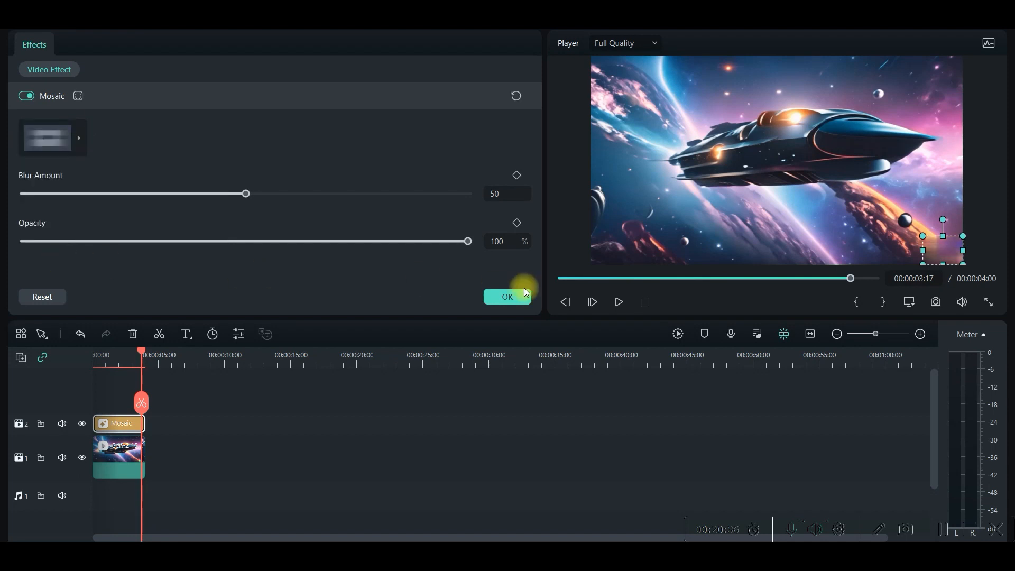
{"action": "left_click_drag", "start_coordinate": [243, 191], "coordinate": [497, 214]}
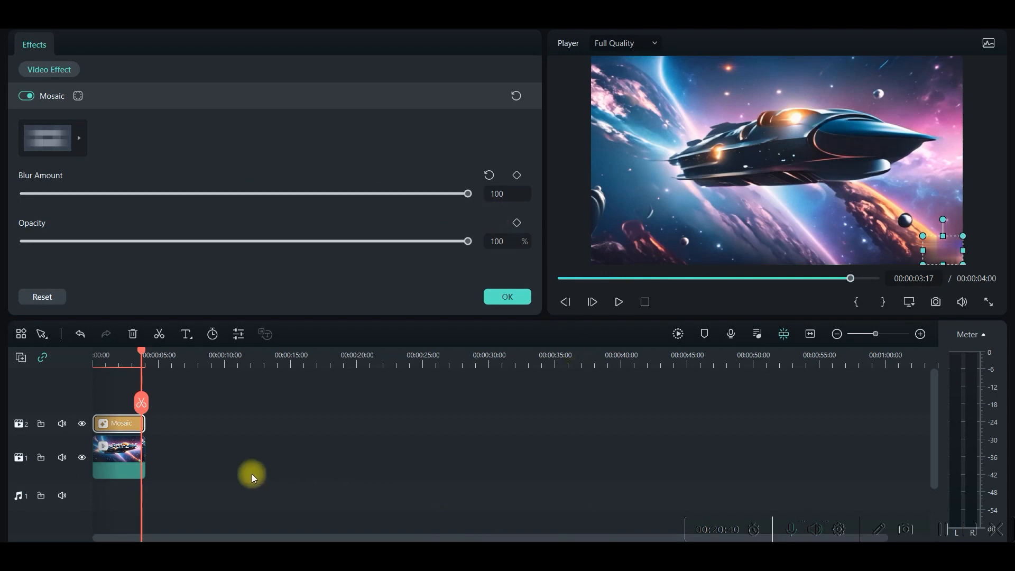
Play the spaceship clip from the start to check how the mosaic covers the watermark
{"action": "left_click_drag", "start_coordinate": [141, 359], "coordinate": [7, 364]}
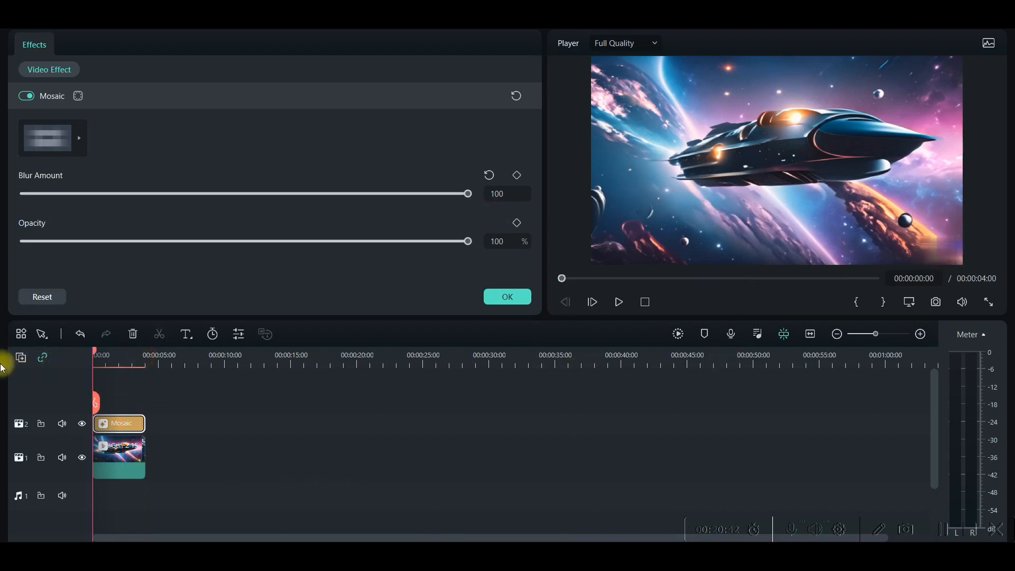
{"action": "left_click", "coordinate": [617, 304]}
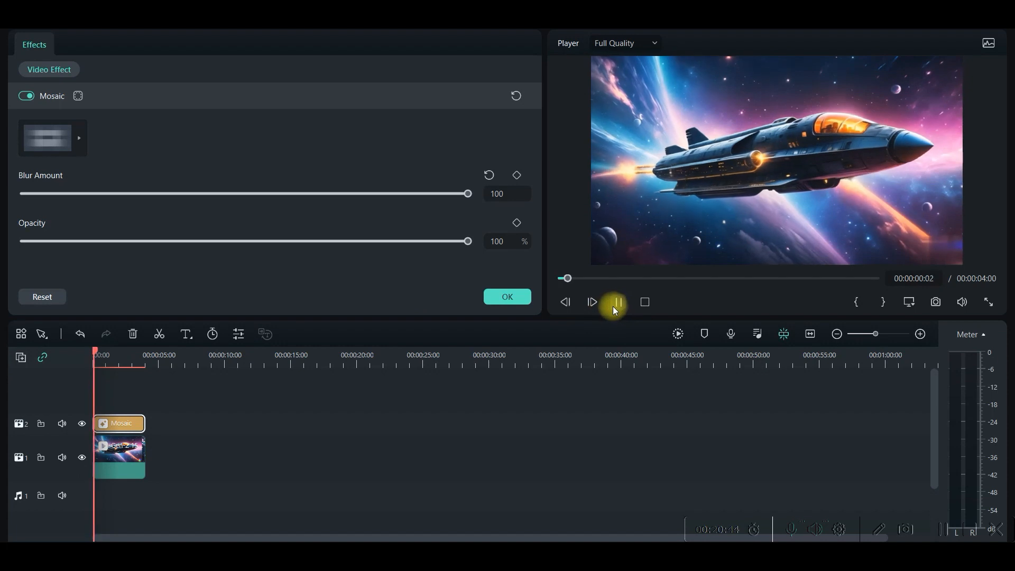
{"action": "left_click", "coordinate": [617, 305]}
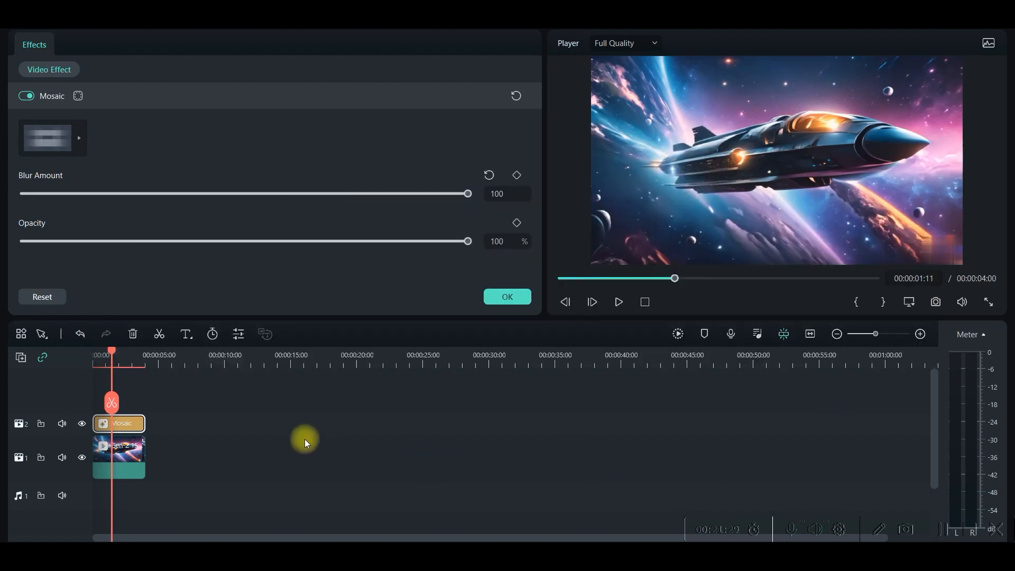
Duplicate the spaceship clip together with its Mosaic effect and place the copies directly after the originals without a gap
{"action": "left_click", "coordinate": [285, 446]}
{"action": "left_click_drag", "start_coordinate": [137, 494], "coordinate": [123, 423]}
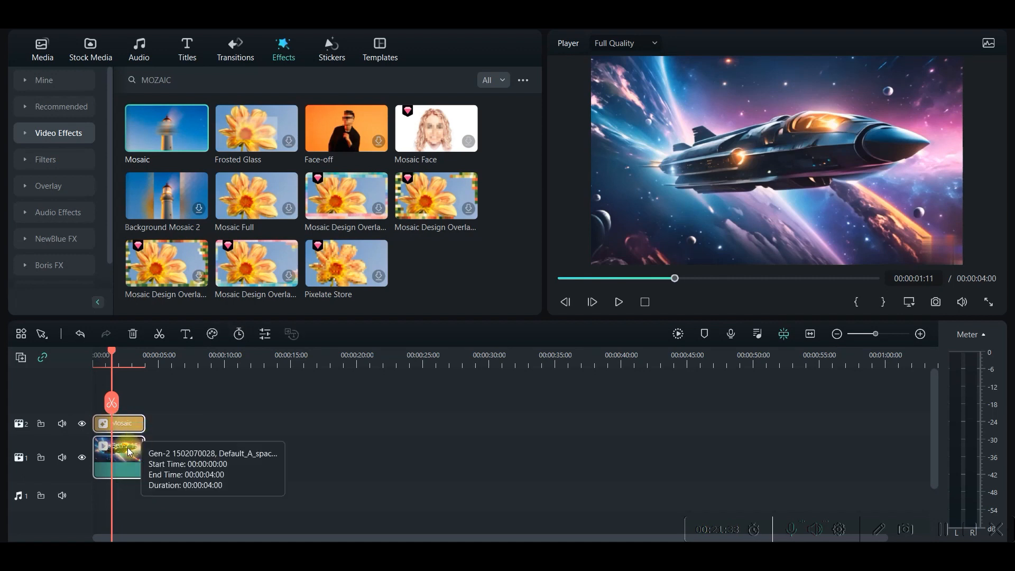
{"action": "right_click", "coordinate": [129, 452]}
{"action": "left_click", "coordinate": [208, 102]}
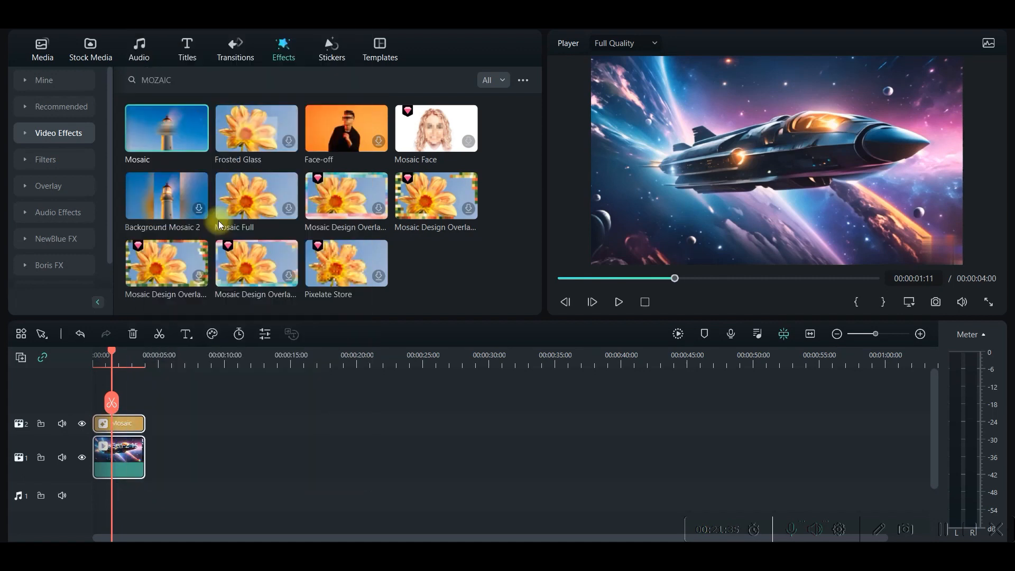
{"action": "left_click_drag", "start_coordinate": [112, 351], "coordinate": [150, 359]}
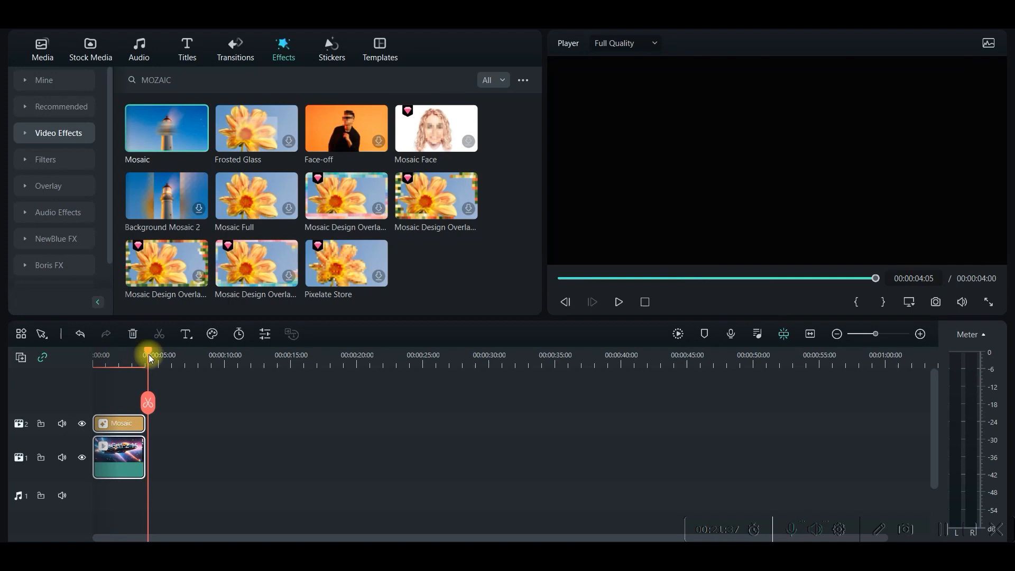
{"action": "key", "text": "ctrl+v"}
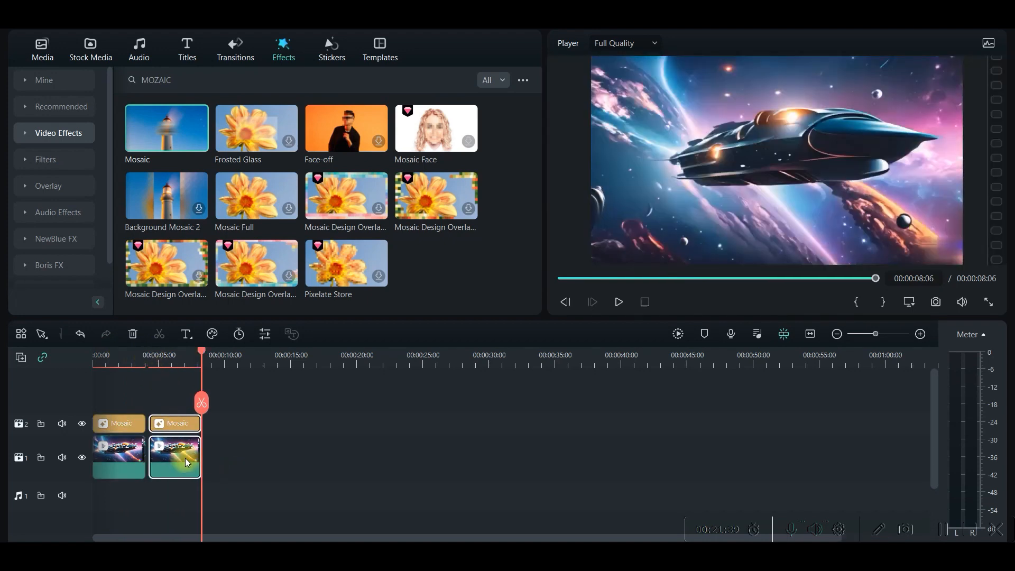
{"action": "left_click_drag", "start_coordinate": [165, 450], "coordinate": [163, 450]}
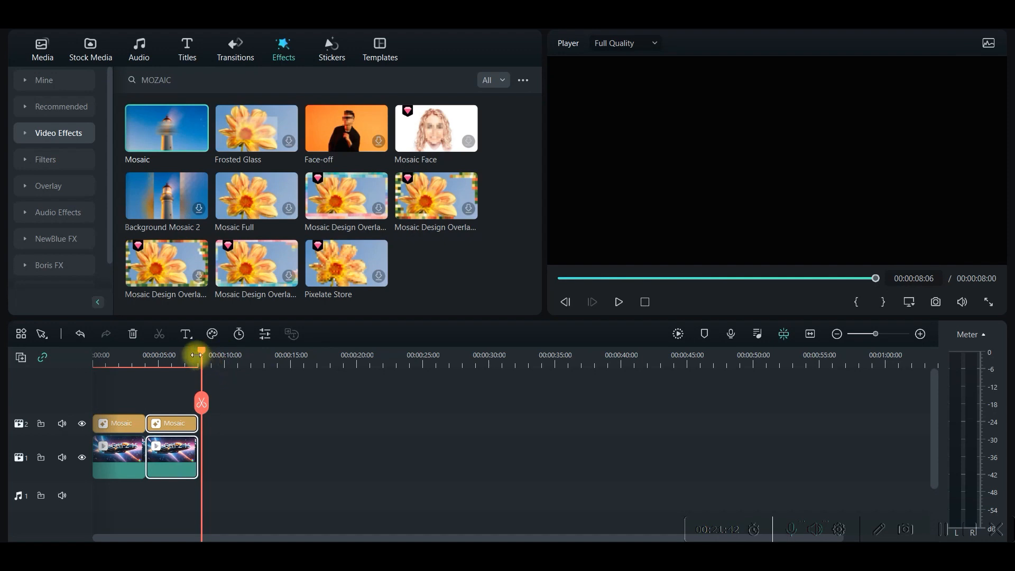
Turn on Reverse Speed for the second spaceship clip
{"action": "double_click", "coordinate": [181, 454]}
{"action": "left_click", "coordinate": [135, 46]}
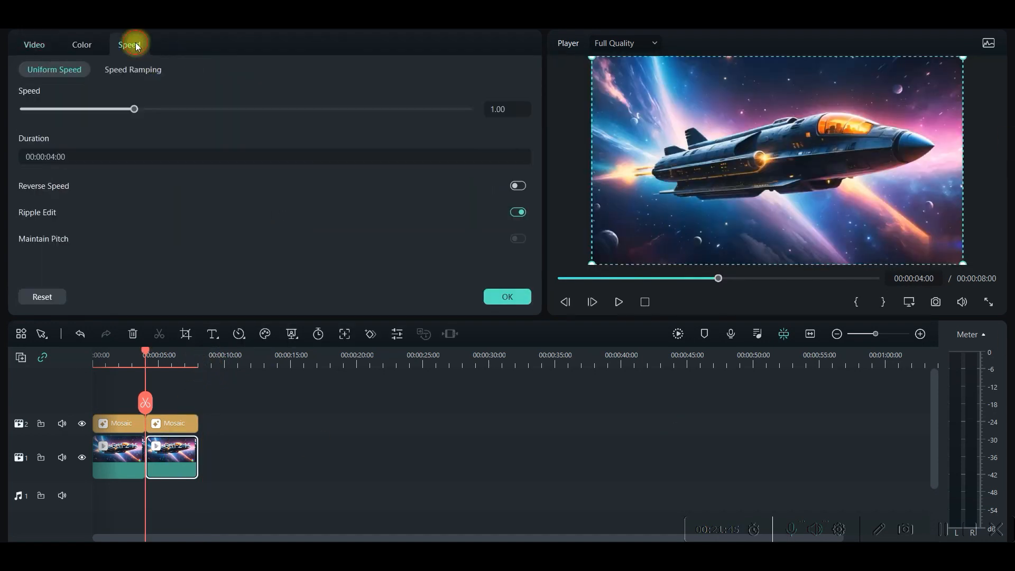
{"action": "left_click", "coordinate": [518, 185]}
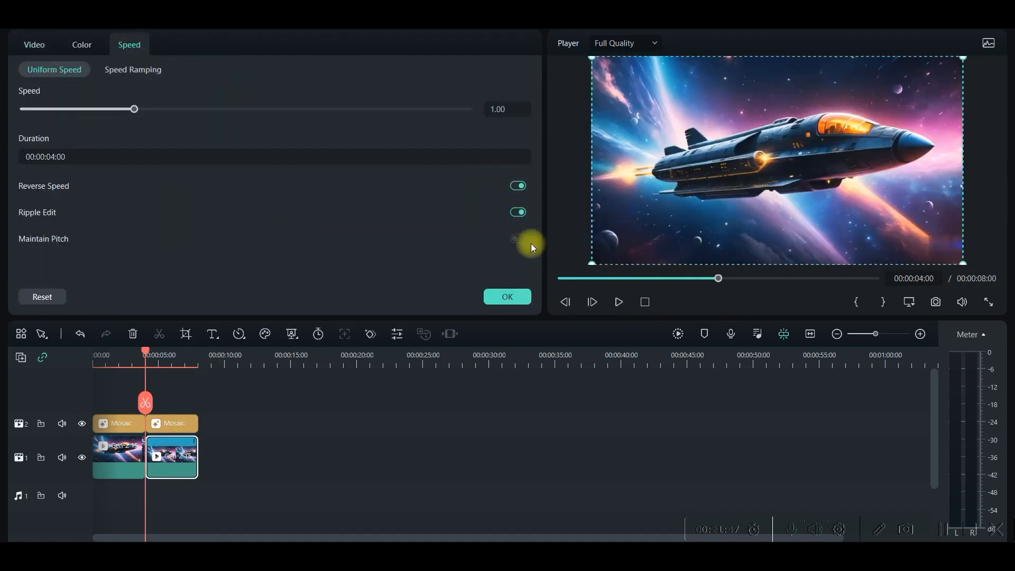
Play the timeline from the start to check the forward and reversed spaceship clips in sequence
{"action": "left_click_drag", "start_coordinate": [144, 352], "coordinate": [34, 358]}
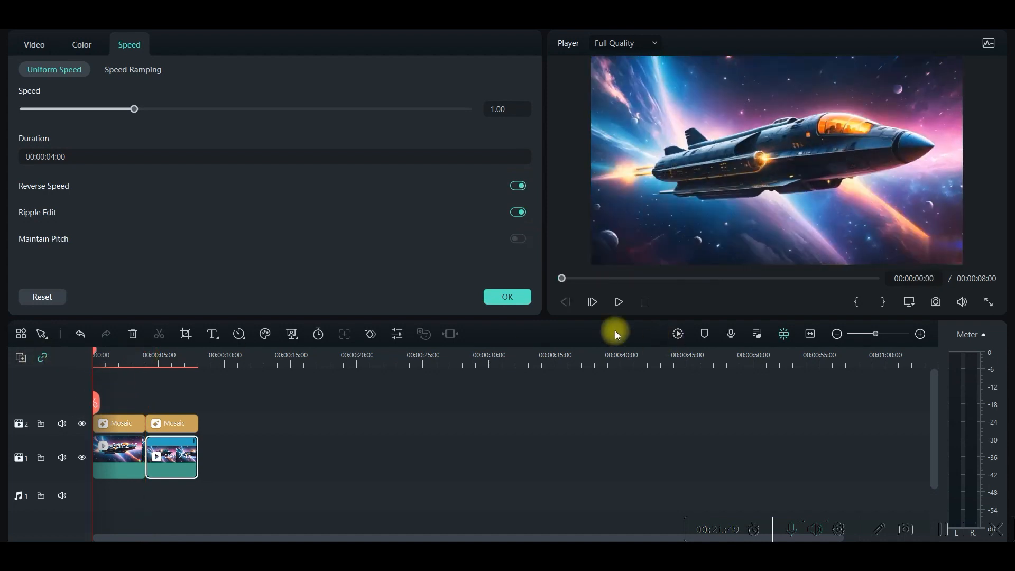
{"action": "left_click", "coordinate": [618, 302]}
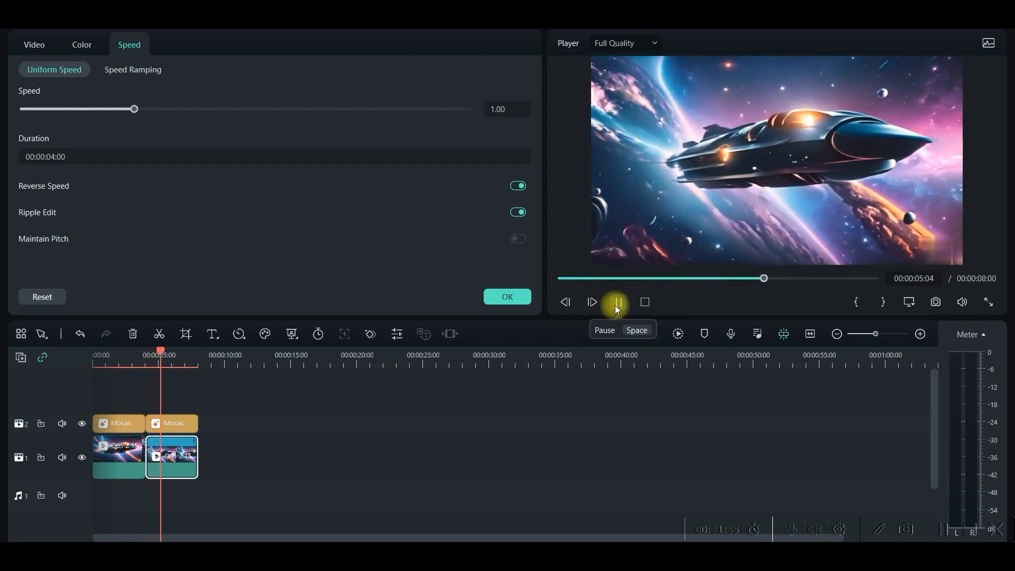
{"action": "left_click", "coordinate": [618, 302]}
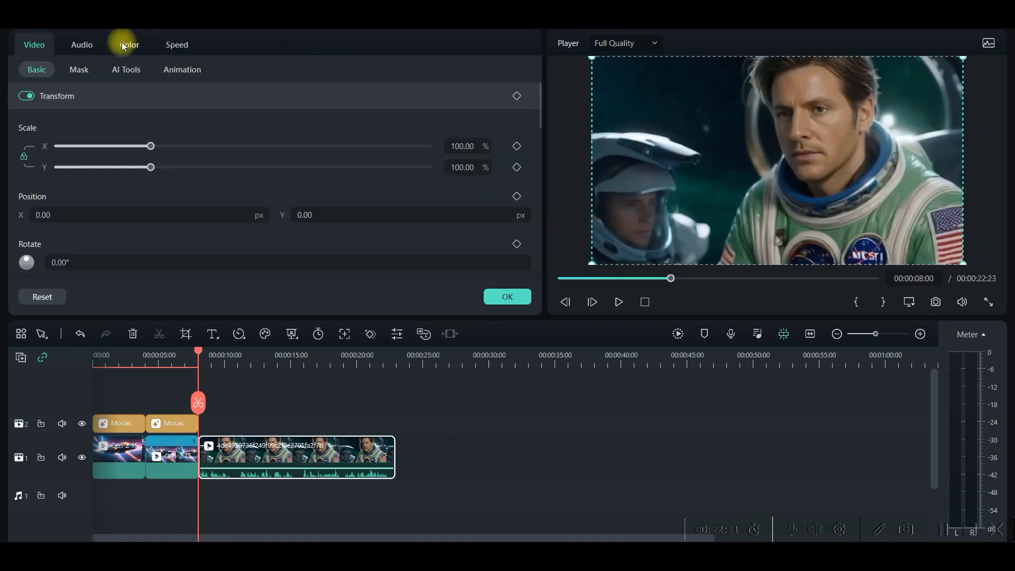
Raise the audio volume of the talking astronaut clip after the spaceship shots to 2.67 dB
{"action": "left_click", "coordinate": [80, 43]}
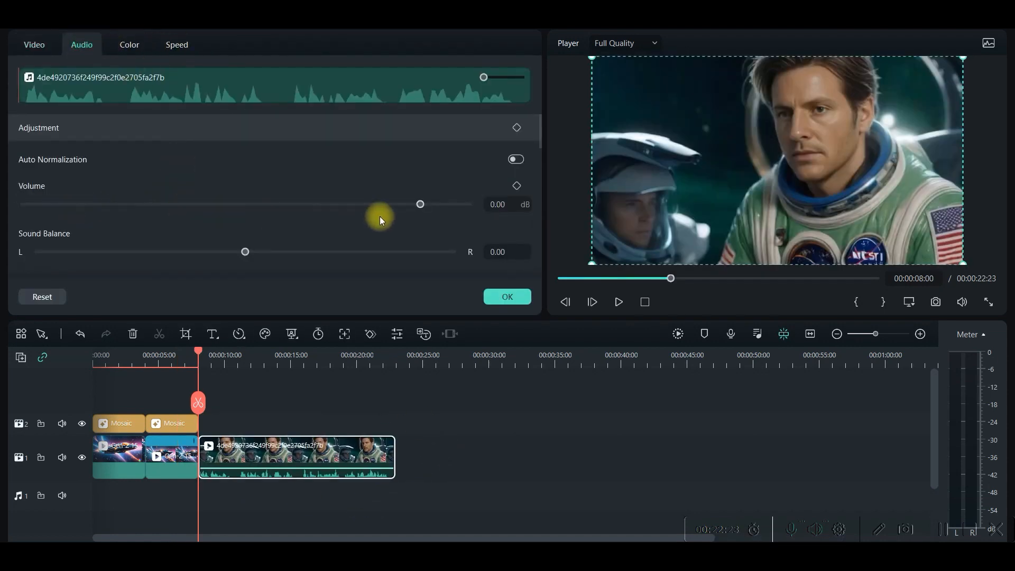
{"action": "left_click_drag", "start_coordinate": [423, 205], "coordinate": [430, 207]}
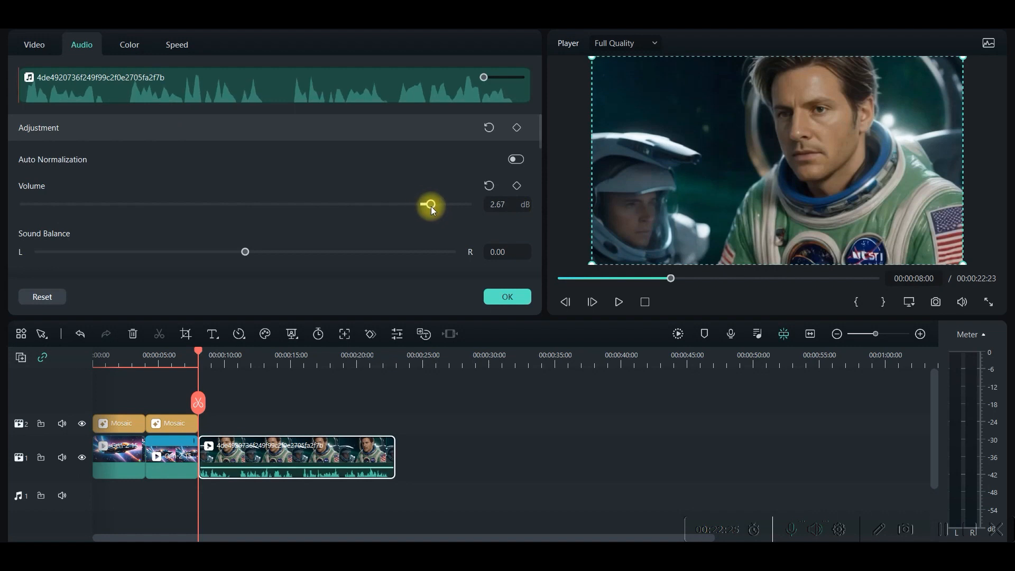
{"action": "scroll", "coordinate": [193, 252], "scroll_direction": "down", "scroll_amount": 3}
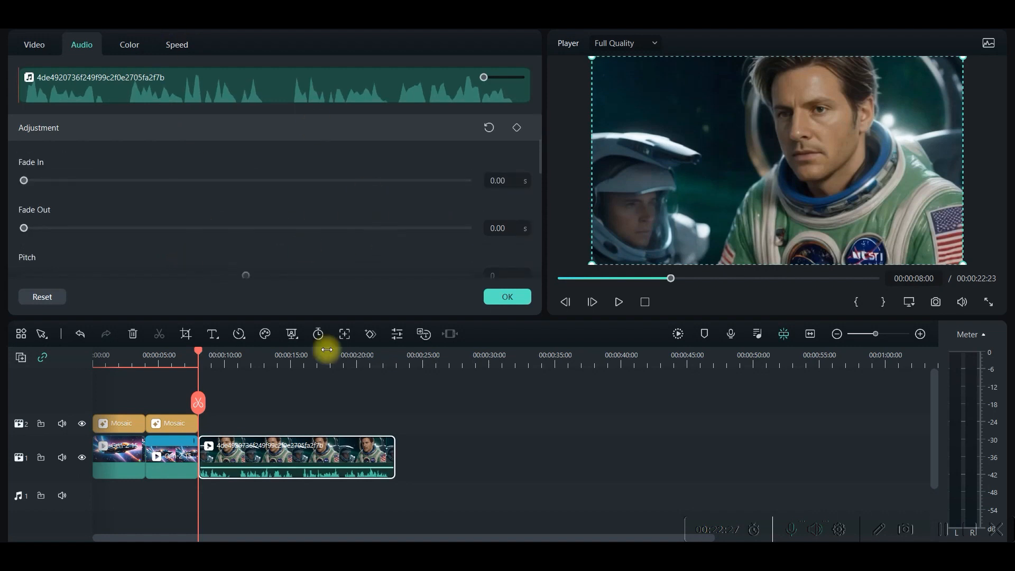
{"action": "left_click", "coordinate": [422, 440]}
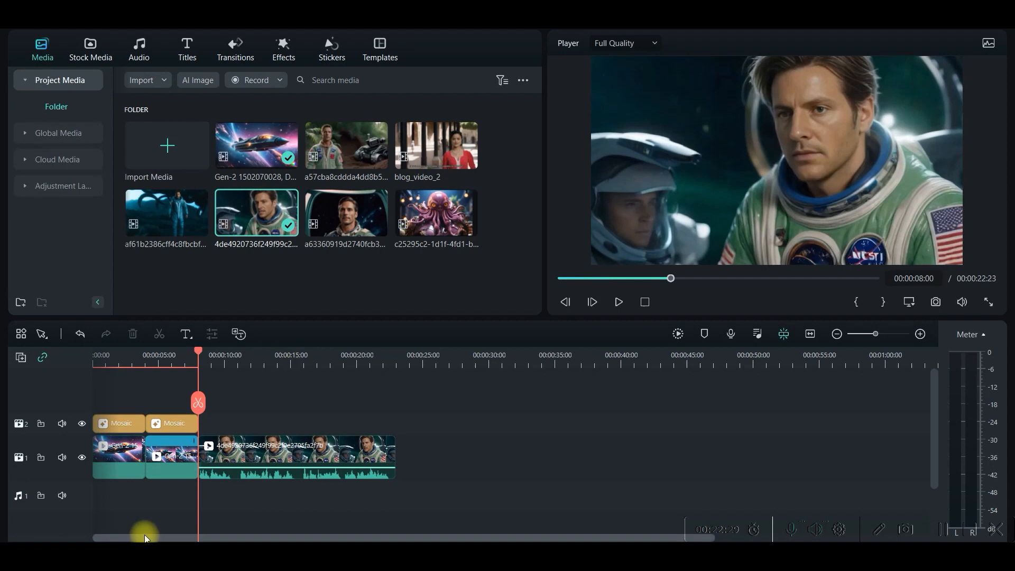
Add the Round Zoom Out transition between the second spaceship clip and the astronaut clip
{"action": "left_click", "coordinate": [236, 46]}
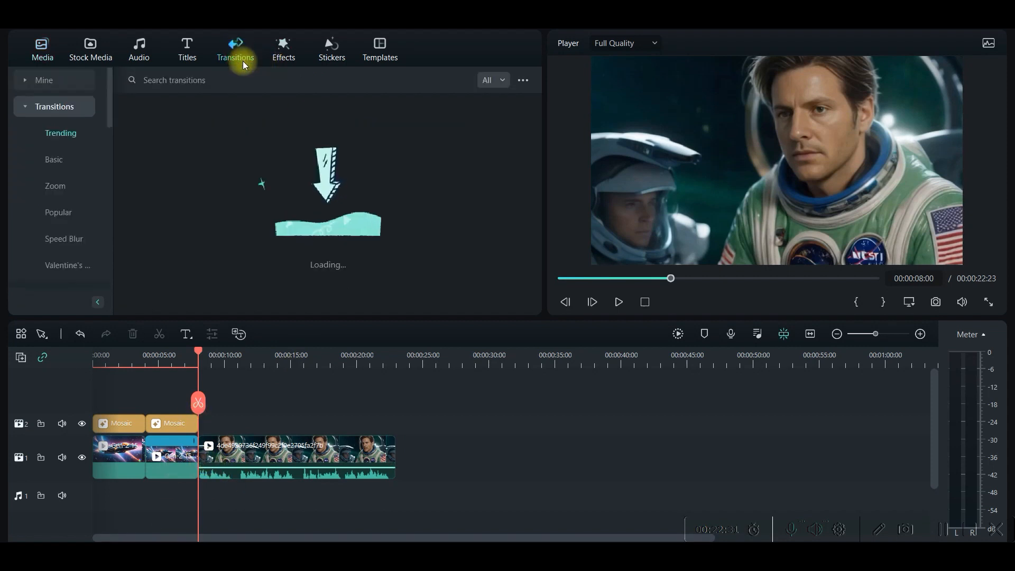
{"action": "left_click", "coordinate": [66, 185]}
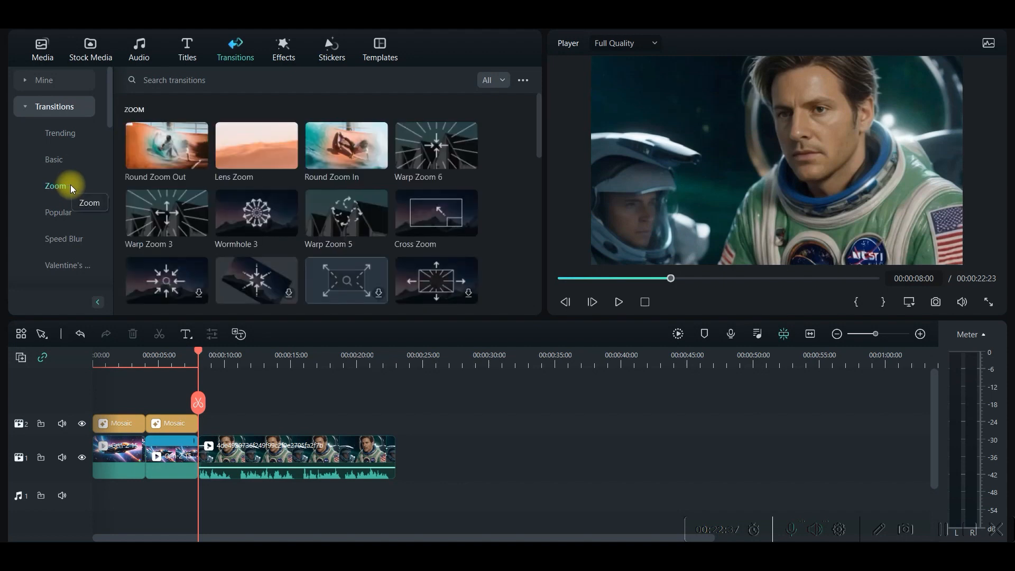
{"action": "left_click_drag", "start_coordinate": [174, 148], "coordinate": [201, 469]}
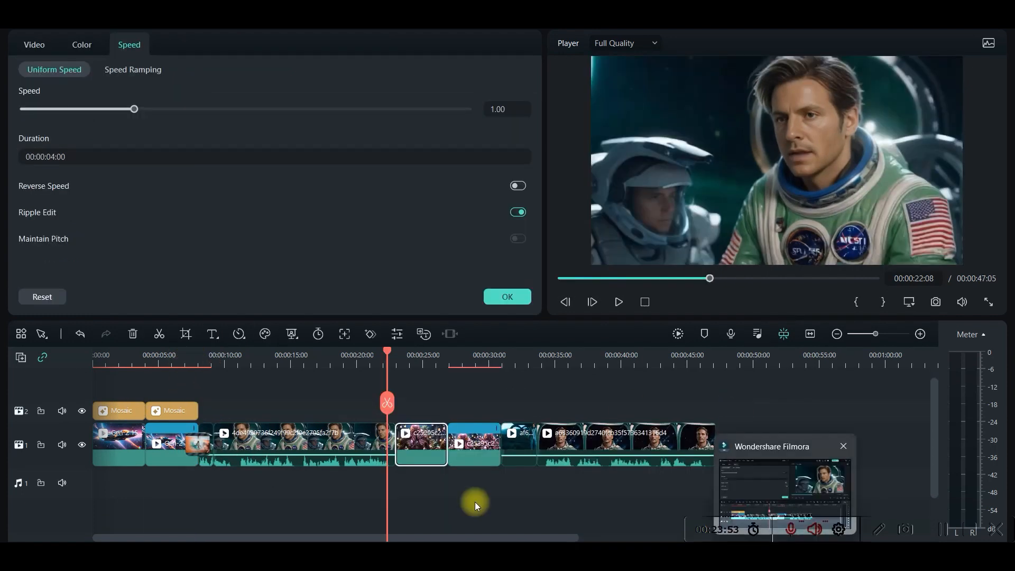
Add the favorite Beam Flow 1 effect above the last astronaut clip, spanning the clip's full length
{"action": "left_click", "coordinate": [478, 489]}
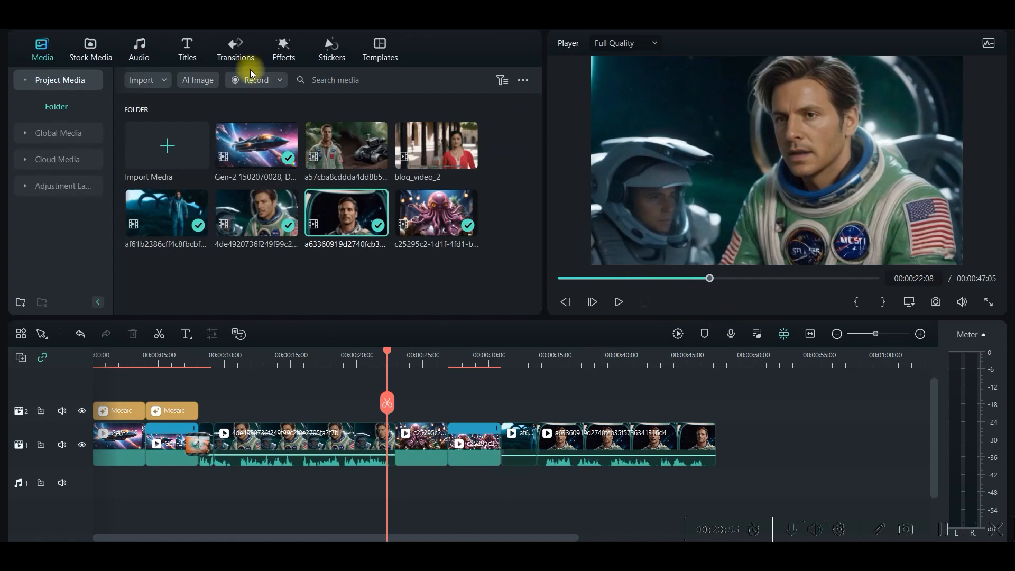
{"action": "left_click", "coordinate": [284, 48]}
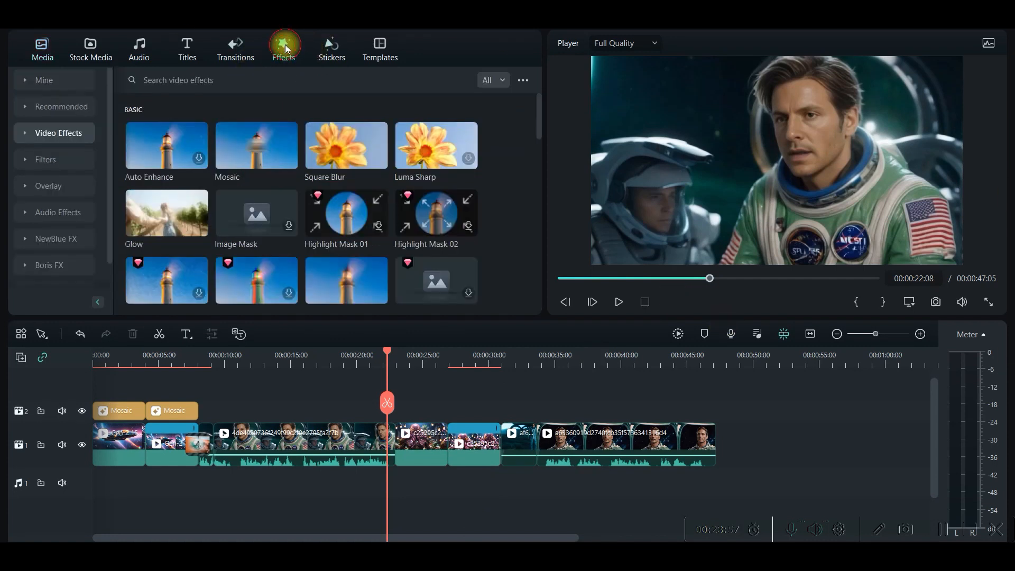
{"action": "left_click", "coordinate": [67, 77]}
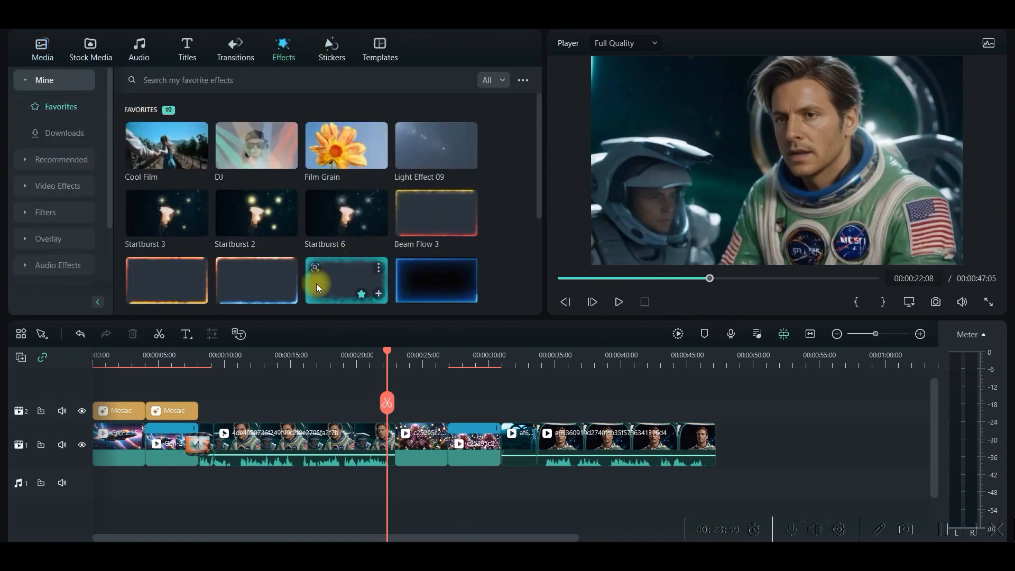
{"action": "scroll", "coordinate": [328, 230], "scroll_direction": "down", "scroll_amount": 2}
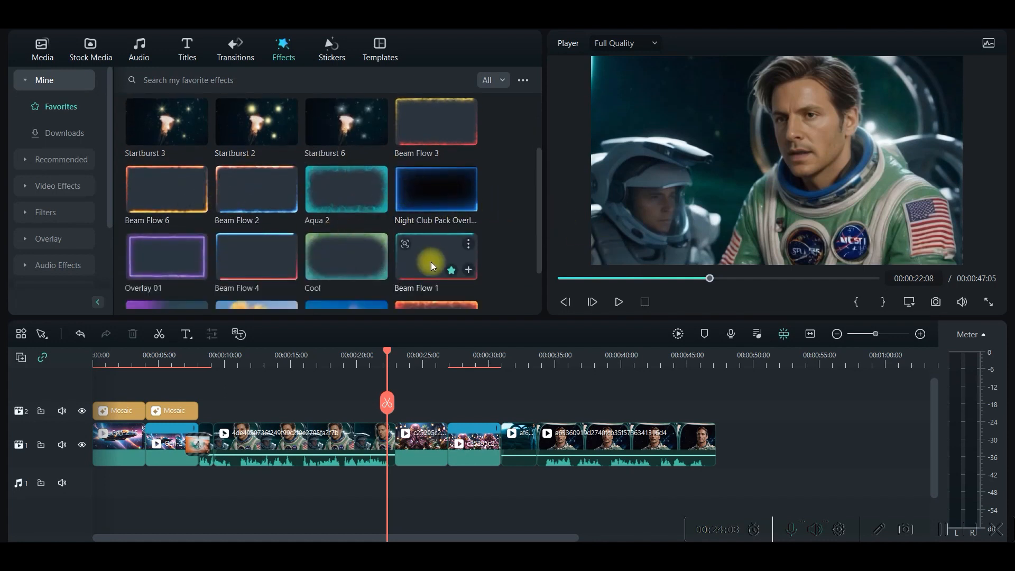
{"action": "left_click_drag", "start_coordinate": [448, 277], "coordinate": [715, 430]}
Recolor the Beam Flow 1 effect with a gray-green Color and a skin-tone Color2 sampled from the preview, and play the result
{"action": "double_click", "coordinate": [623, 426]}
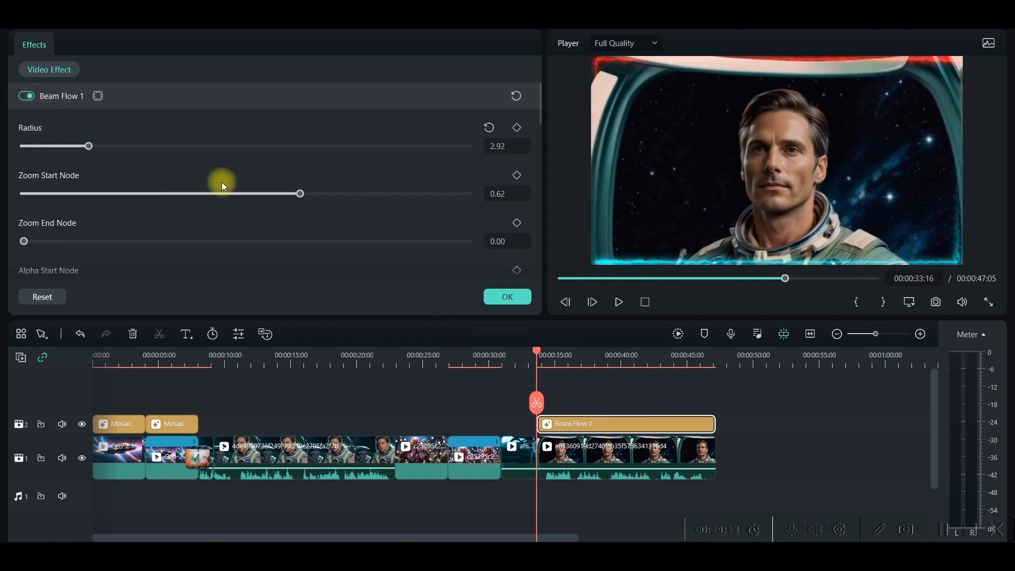
{"action": "scroll", "coordinate": [121, 257], "scroll_direction": "down", "scroll_amount": 2}
{"action": "scroll", "coordinate": [81, 277], "scroll_direction": "down", "scroll_amount": 1}
{"action": "scroll", "coordinate": [141, 267], "scroll_direction": "down", "scroll_amount": 3}
{"action": "scroll", "coordinate": [75, 155], "scroll_direction": "down", "scroll_amount": 2}
{"action": "scroll", "coordinate": [89, 183], "scroll_direction": "up", "scroll_amount": 2}
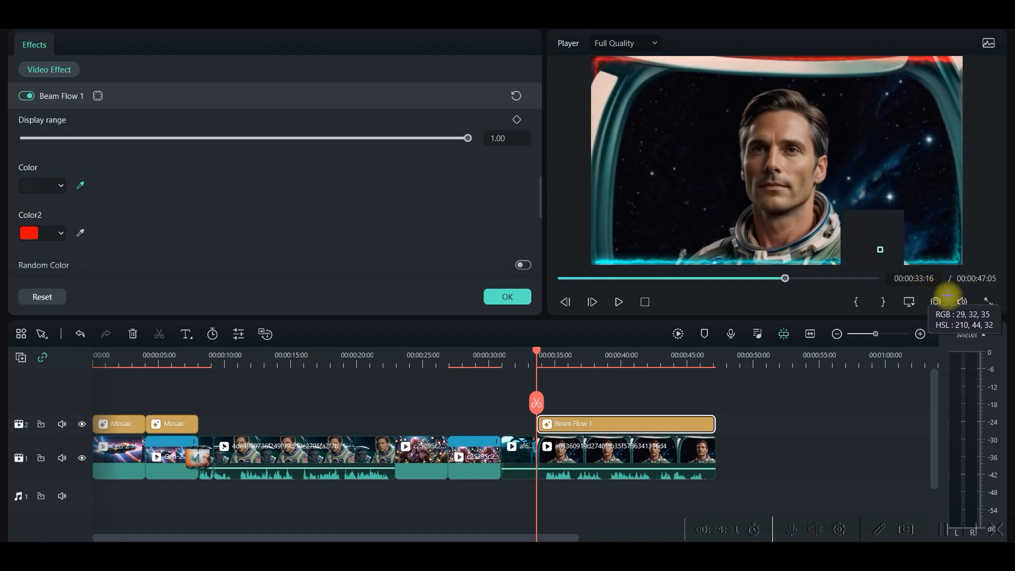
{"action": "left_click", "coordinate": [883, 268]}
{"action": "left_click", "coordinate": [80, 185]}
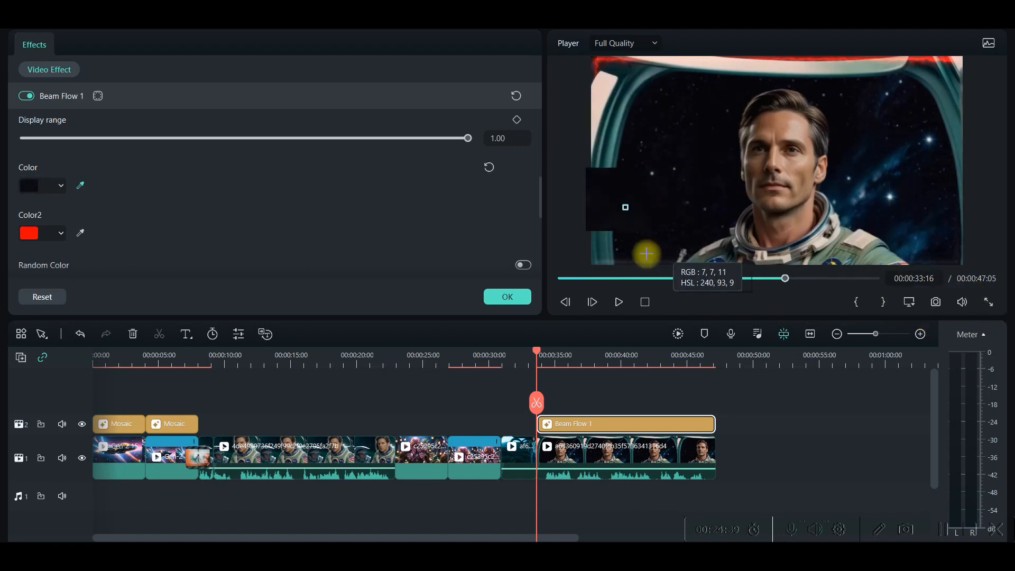
{"action": "left_click", "coordinate": [645, 255]}
{"action": "left_click", "coordinate": [80, 233]}
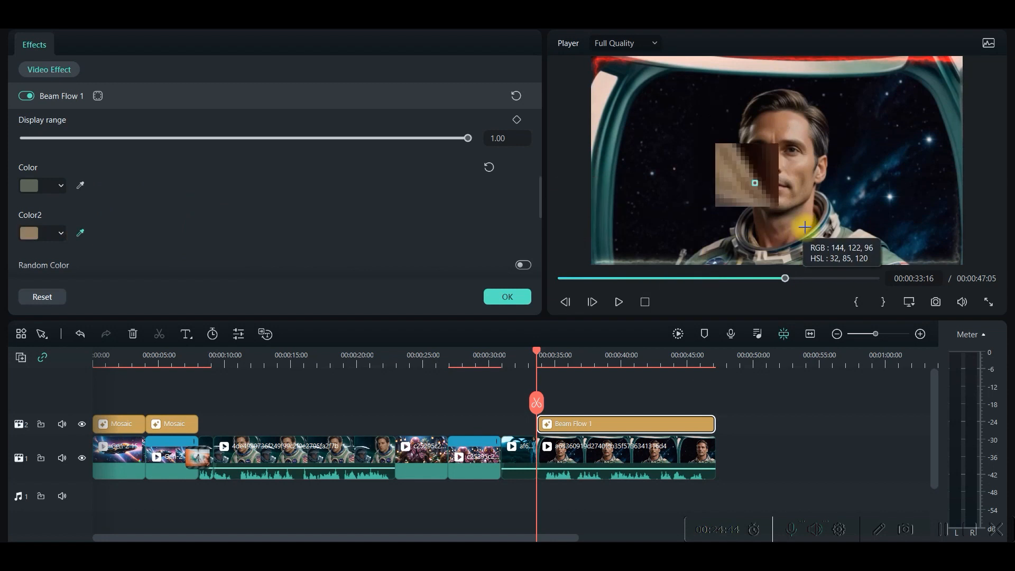
{"action": "left_click", "coordinate": [807, 209]}
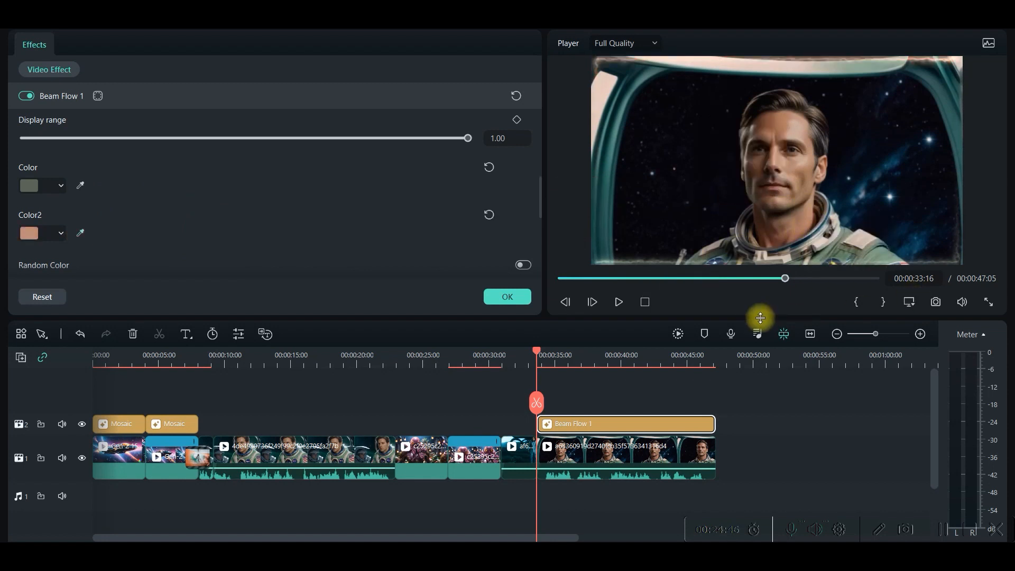
{"action": "left_click", "coordinate": [618, 304]}
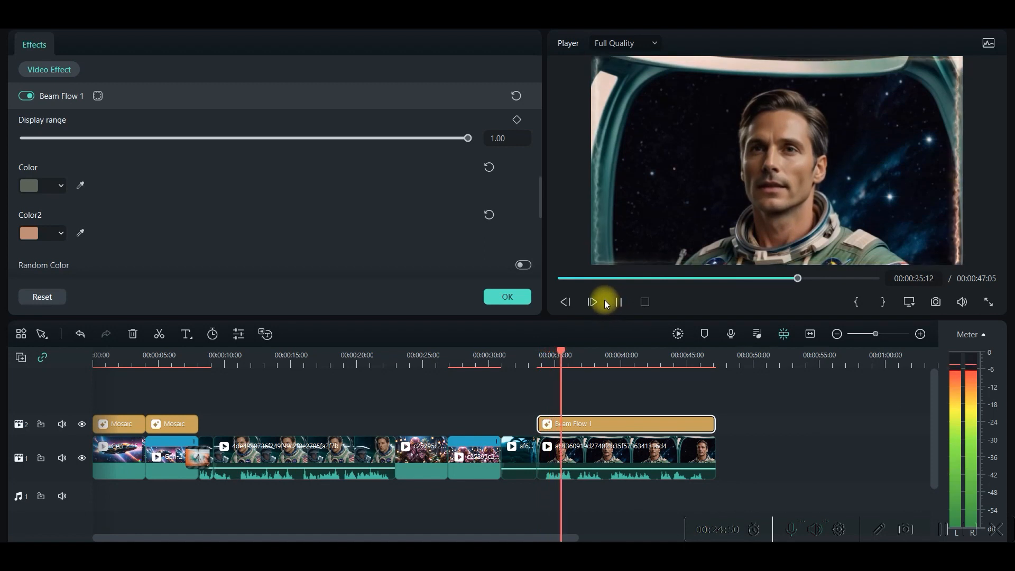
{"action": "left_click", "coordinate": [618, 302]}
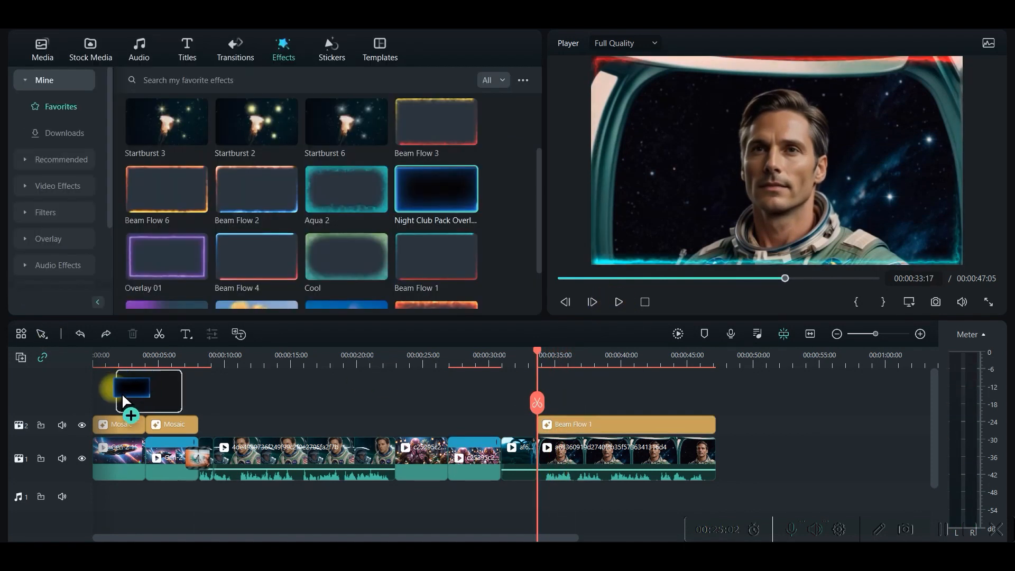
Add the Night Club Pack Overlay 01 effect on a track above the Mosaic effects, spanning both spaceship clips
{"action": "left_click_drag", "start_coordinate": [122, 393], "coordinate": [99, 399]}
{"action": "left_click_drag", "start_coordinate": [153, 427], "coordinate": [193, 427]}
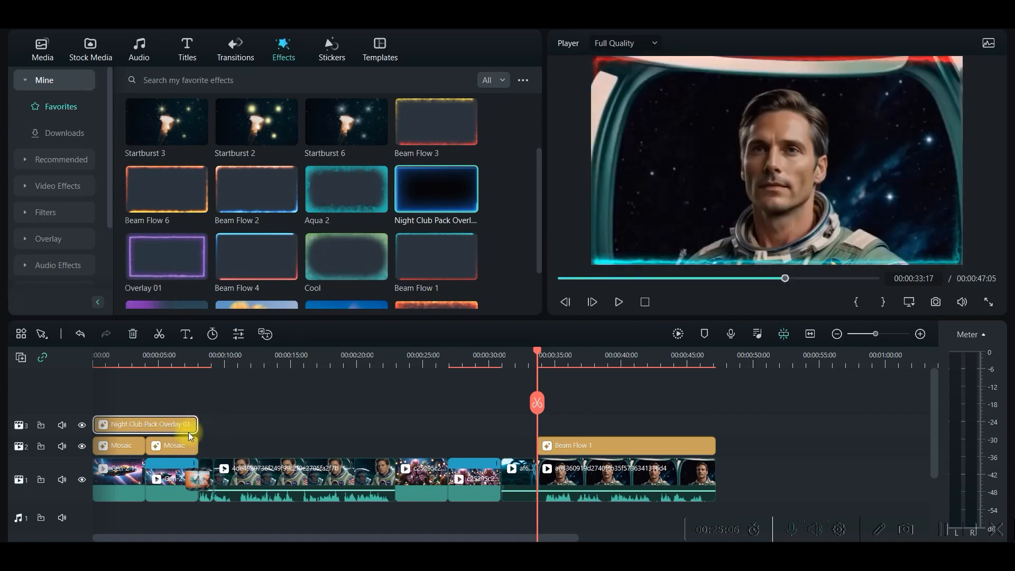
{"action": "double_click", "coordinate": [159, 423]}
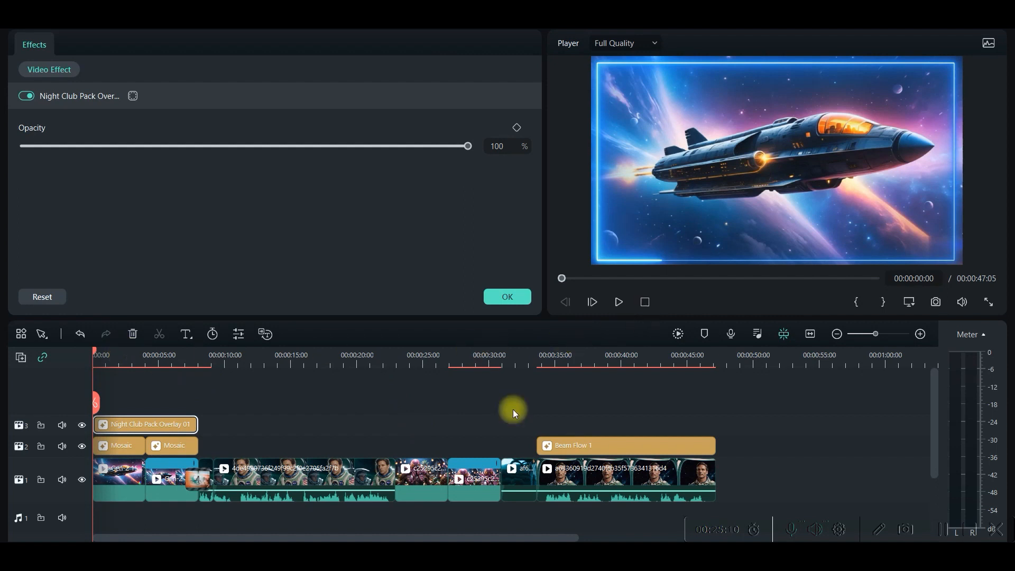
{"action": "left_click", "coordinate": [236, 389]}
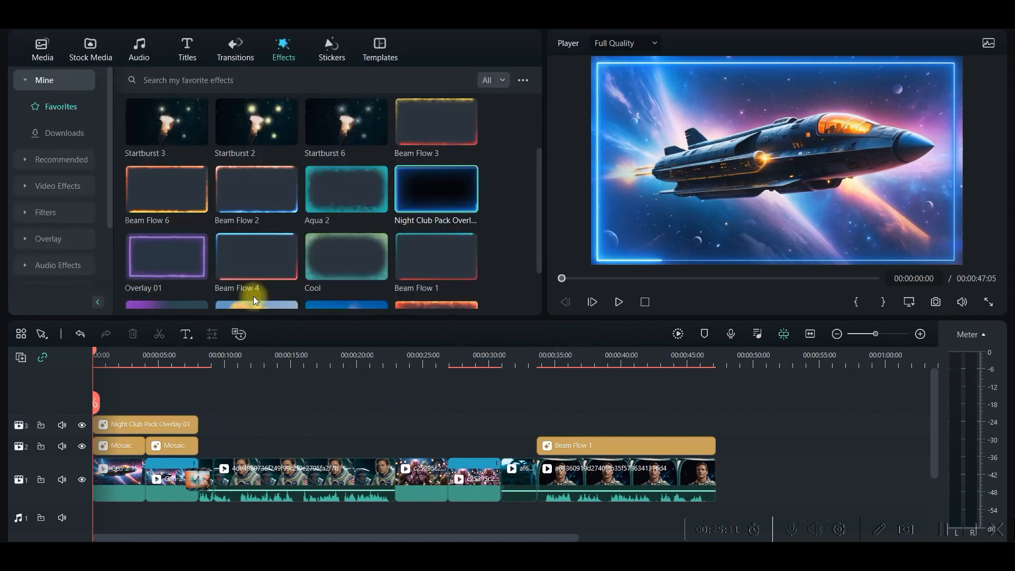
Add the blue-purple smoke Cinematic Dissolve Effect sticker above the octopus clips, aligned with the start of the first one
{"action": "left_click", "coordinate": [327, 42]}
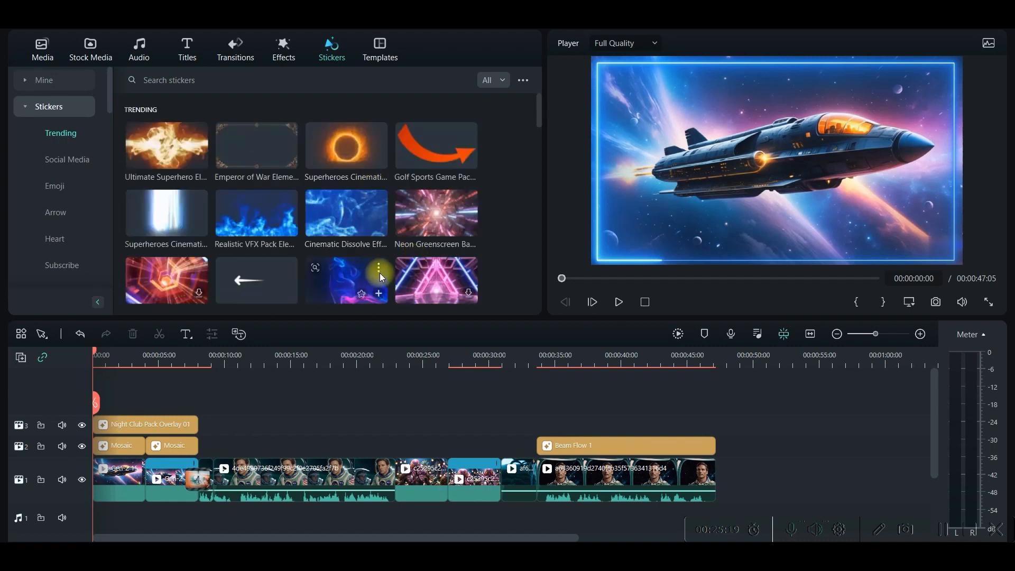
{"action": "scroll", "coordinate": [380, 273], "scroll_direction": "down", "scroll_amount": 3}
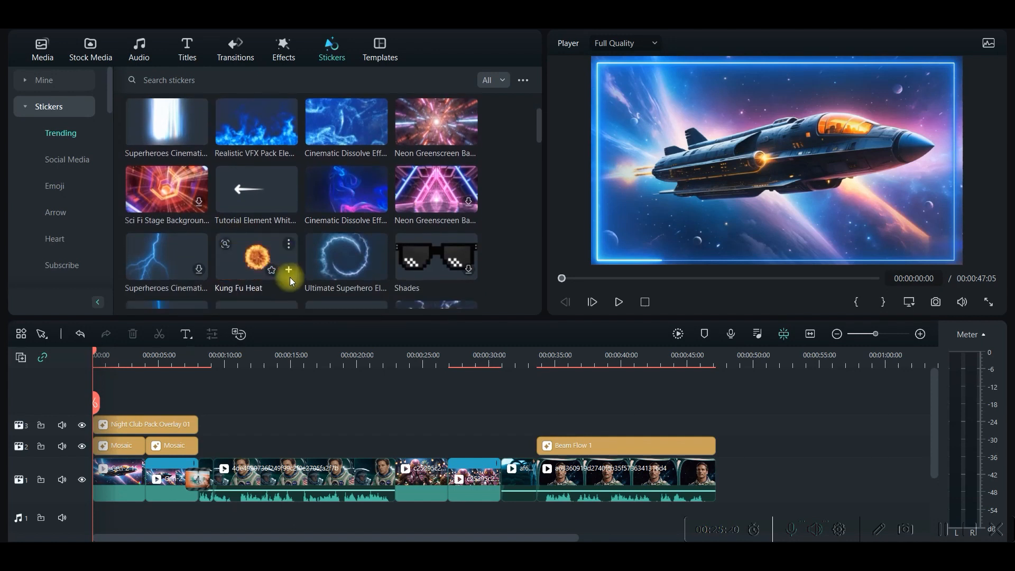
{"action": "left_click_drag", "start_coordinate": [166, 257], "coordinate": [151, 272]}
{"action": "left_click_drag", "start_coordinate": [332, 263], "coordinate": [409, 438]}
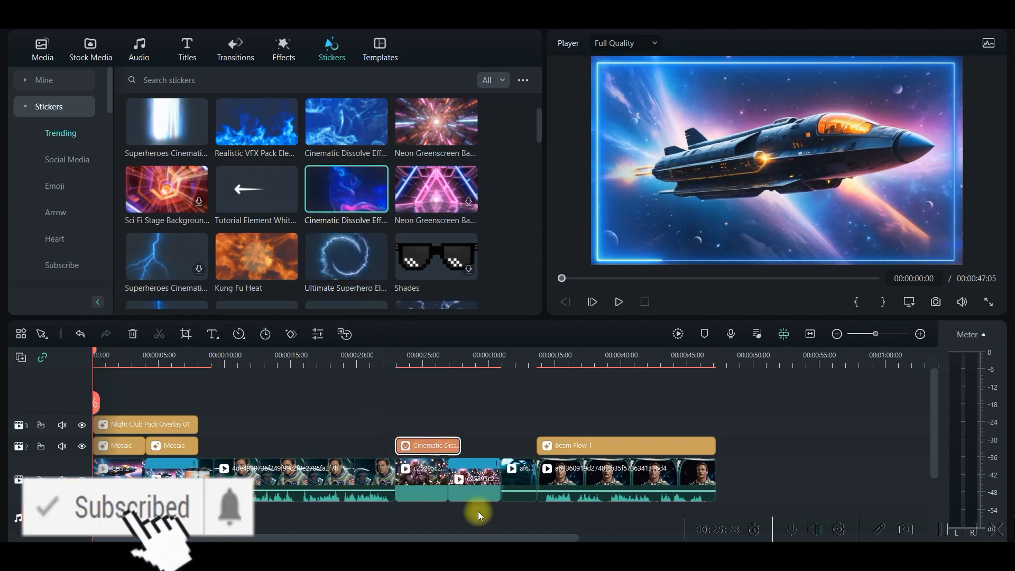
Duplicate both octopus clips onto the track above the dissolve sticker, aligned with the originals, and extend the sticker across both clips
{"action": "left_click", "coordinate": [413, 478]}
{"action": "left_click", "coordinate": [471, 481]}
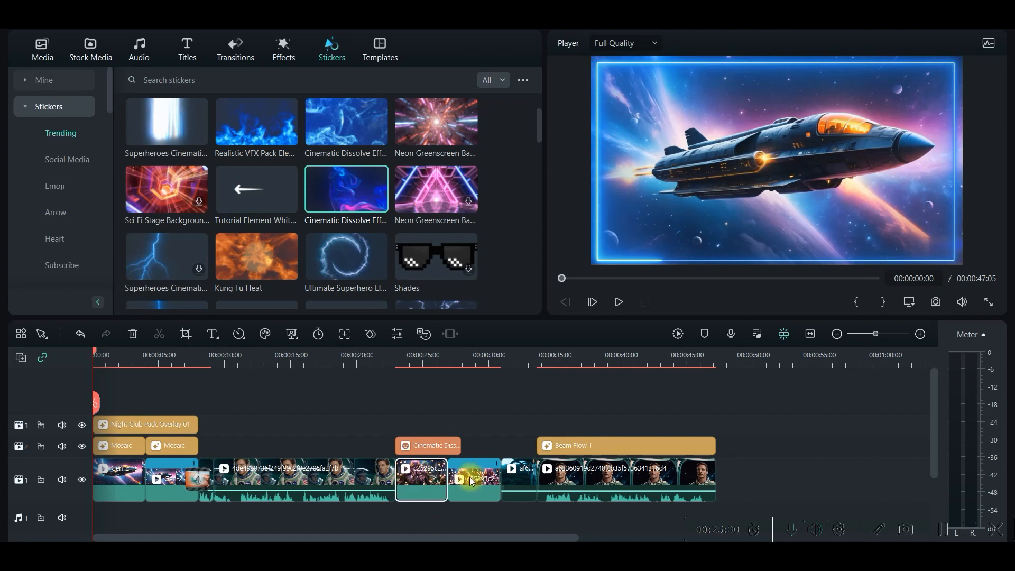
{"action": "right_click", "coordinate": [425, 478]}
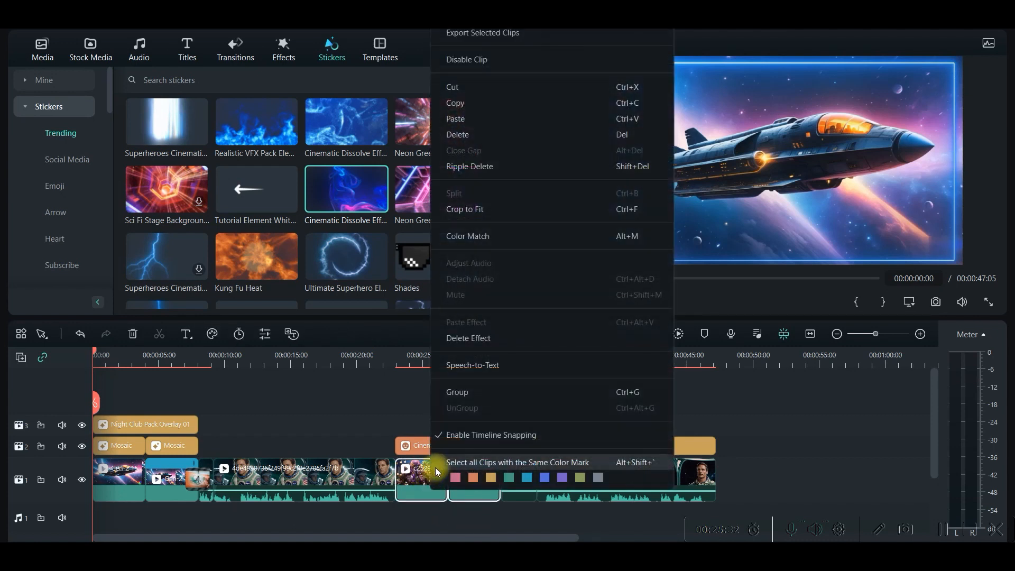
{"action": "left_click", "coordinate": [460, 103]}
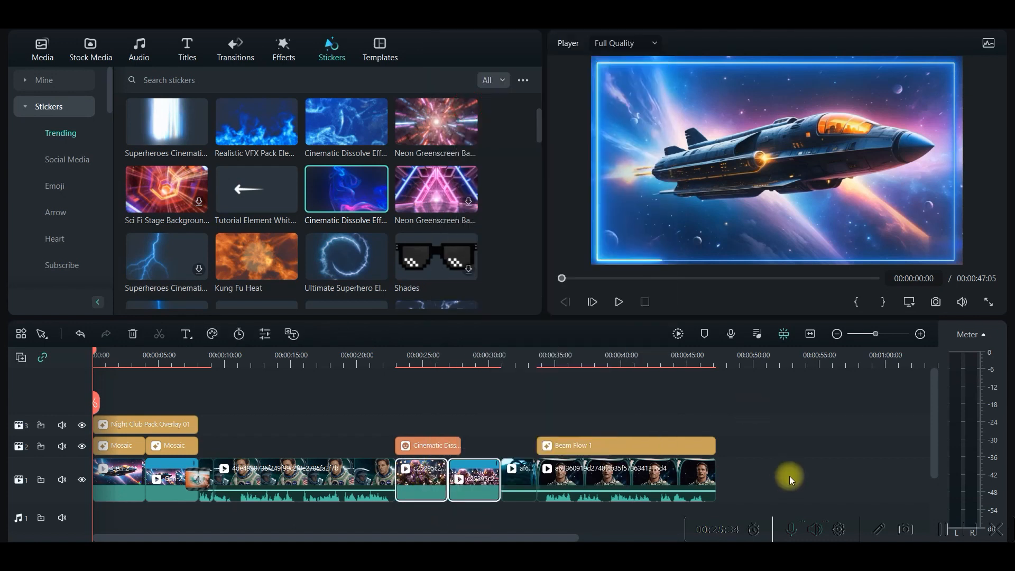
{"action": "left_click", "coordinate": [785, 459]}
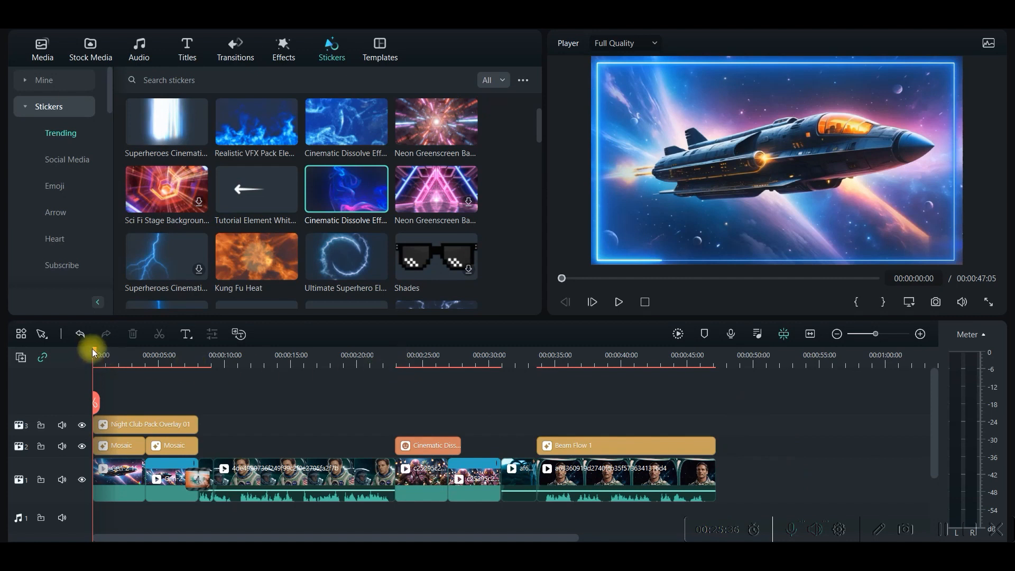
{"action": "left_click_drag", "start_coordinate": [94, 352], "coordinate": [754, 353]}
{"action": "right_click", "coordinate": [790, 465]}
{"action": "left_click", "coordinate": [829, 507]}
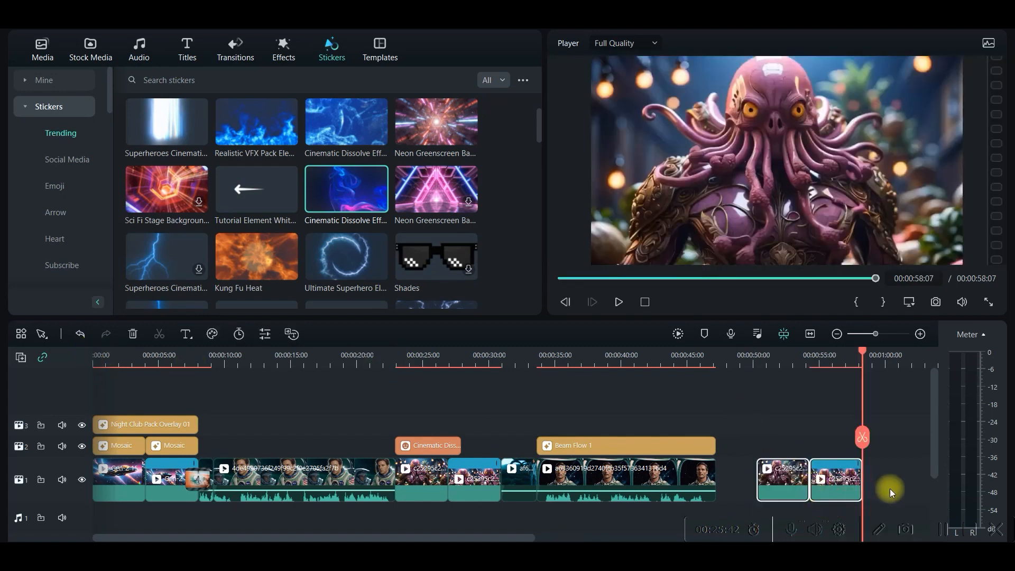
{"action": "left_click_drag", "start_coordinate": [776, 479], "coordinate": [500, 451]}
{"action": "left_click", "coordinate": [466, 452]}
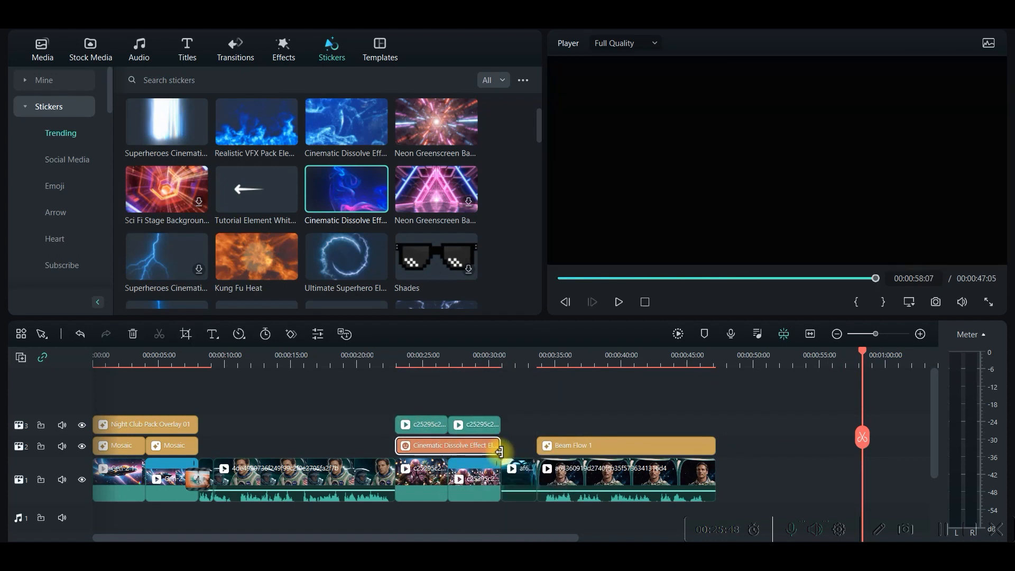
Turn on AI Portrait for both duplicated octopus clips on the upper track
{"action": "double_click", "coordinate": [428, 426]}
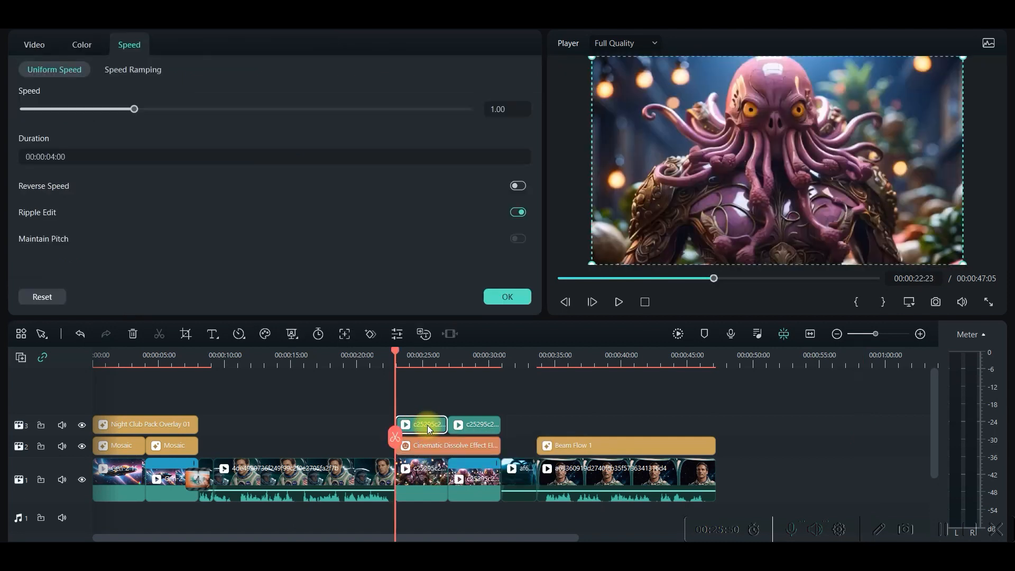
{"action": "left_click", "coordinate": [34, 46]}
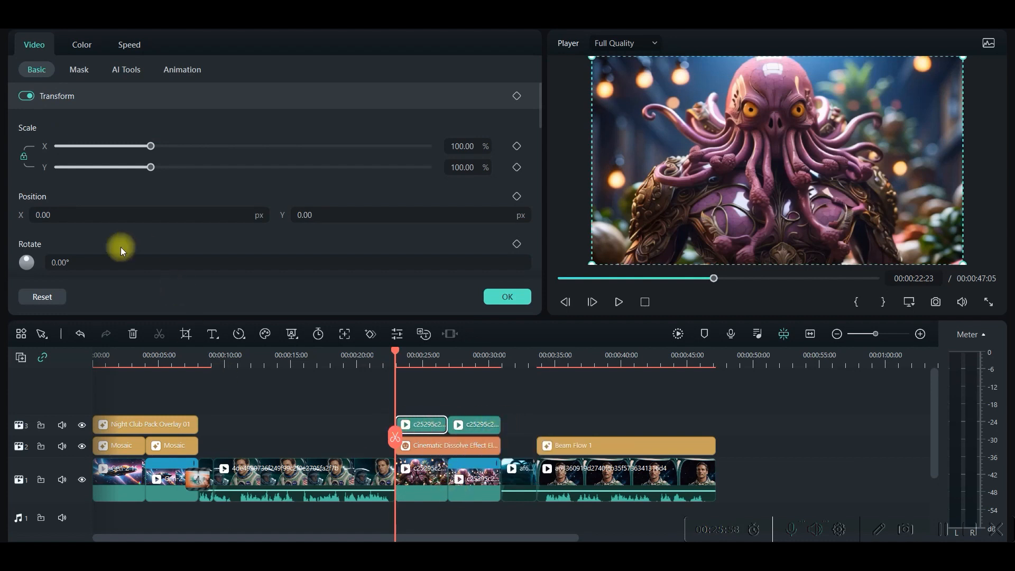
{"action": "left_click", "coordinate": [125, 74]}
{"action": "scroll", "coordinate": [68, 196], "scroll_direction": "down", "scroll_amount": 6}
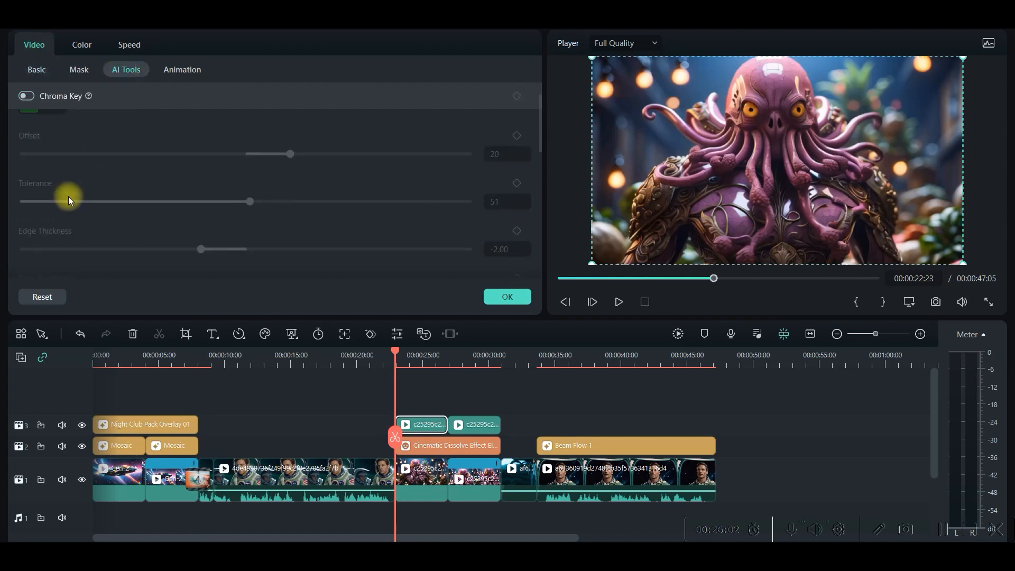
{"action": "left_click", "coordinate": [25, 238]}
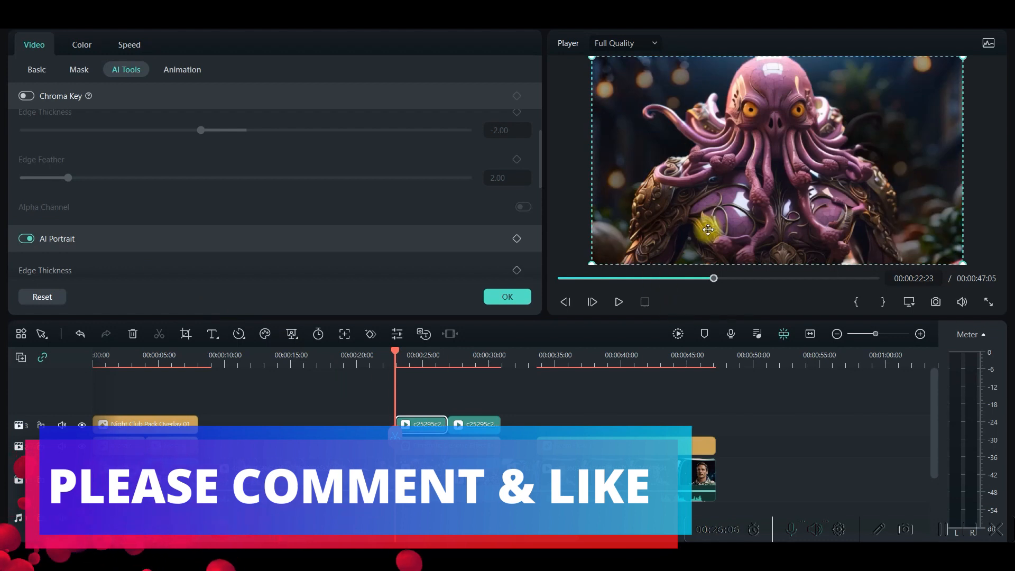
{"action": "left_click", "coordinate": [473, 425]}
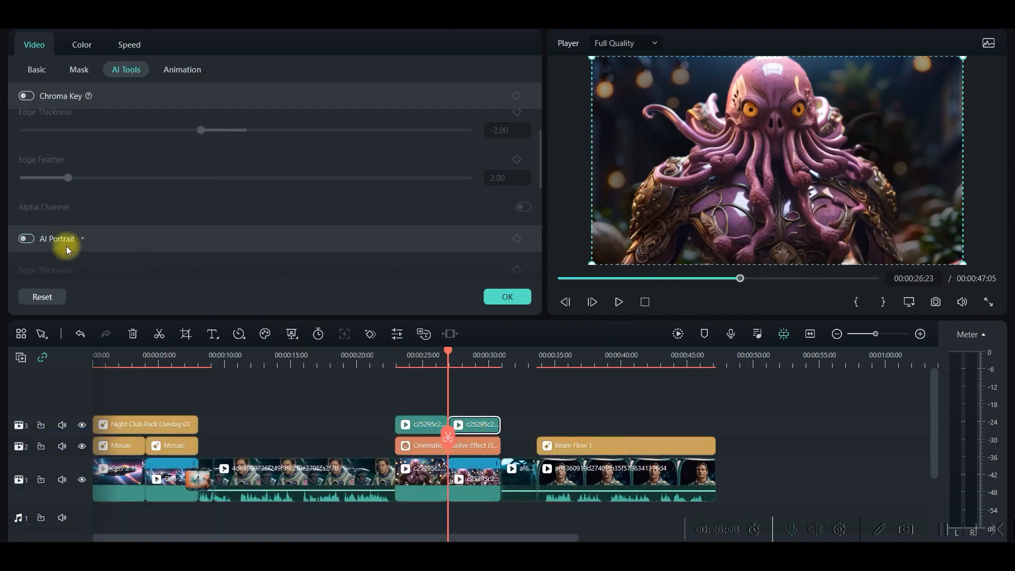
{"action": "left_click", "coordinate": [25, 239]}
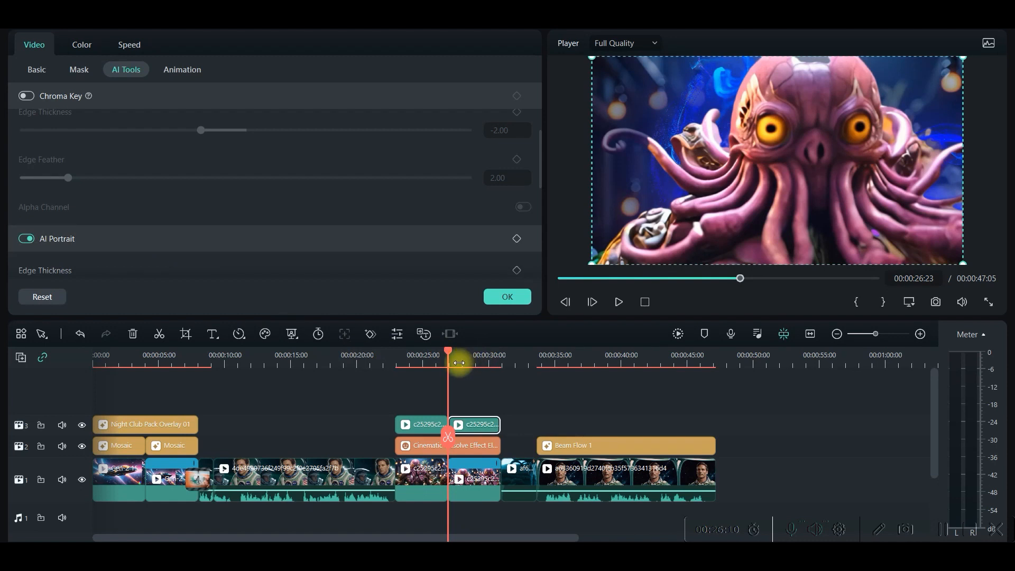
Play the timeline from just before the octopus clips to check the dissolve sticker behind the creature
{"action": "left_click_drag", "start_coordinate": [452, 355], "coordinate": [389, 355]}
{"action": "left_click", "coordinate": [618, 301]}
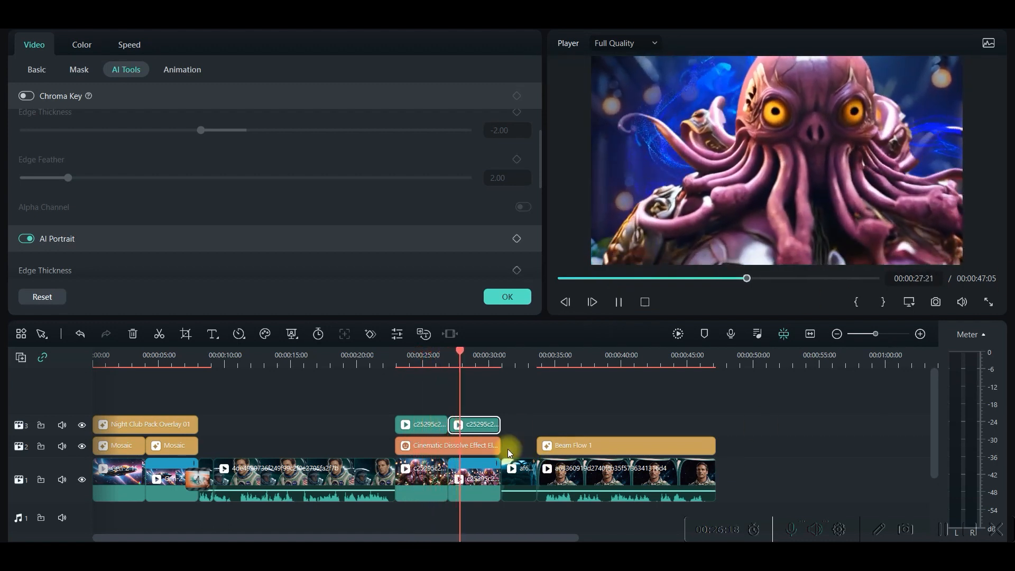
Stop the preview and transcribe the entire timeline sequence's English (US) audio as SRT subtitles automatically matched to the timeline
{"action": "left_click", "coordinate": [619, 301]}
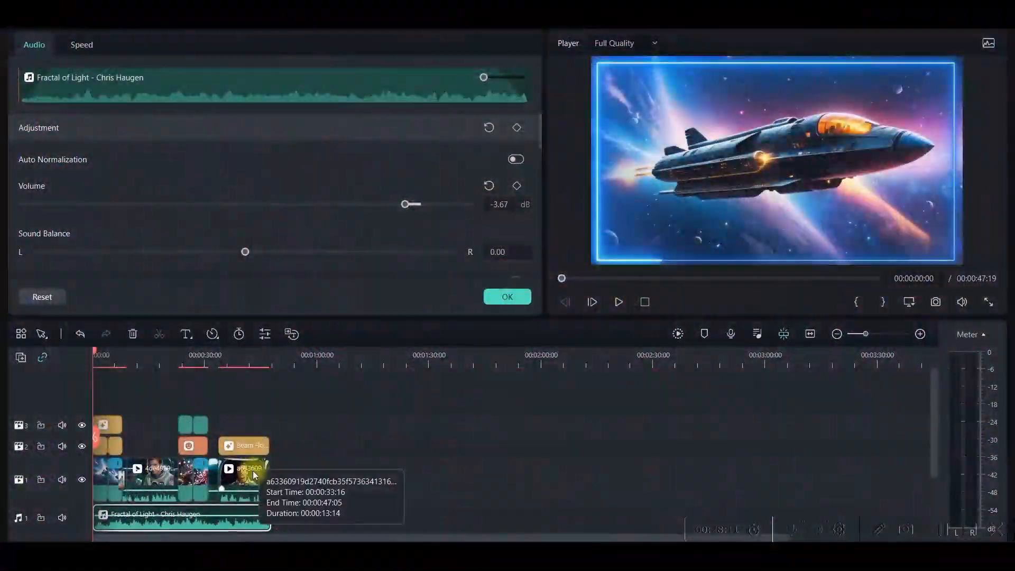
{"action": "right_click", "coordinate": [252, 471]}
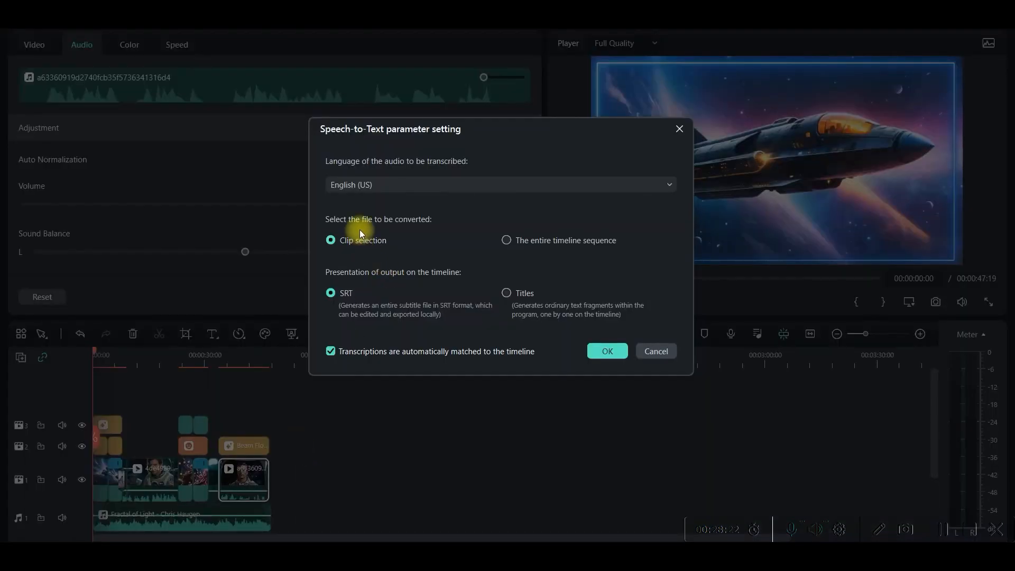
{"action": "left_click", "coordinate": [547, 242]}
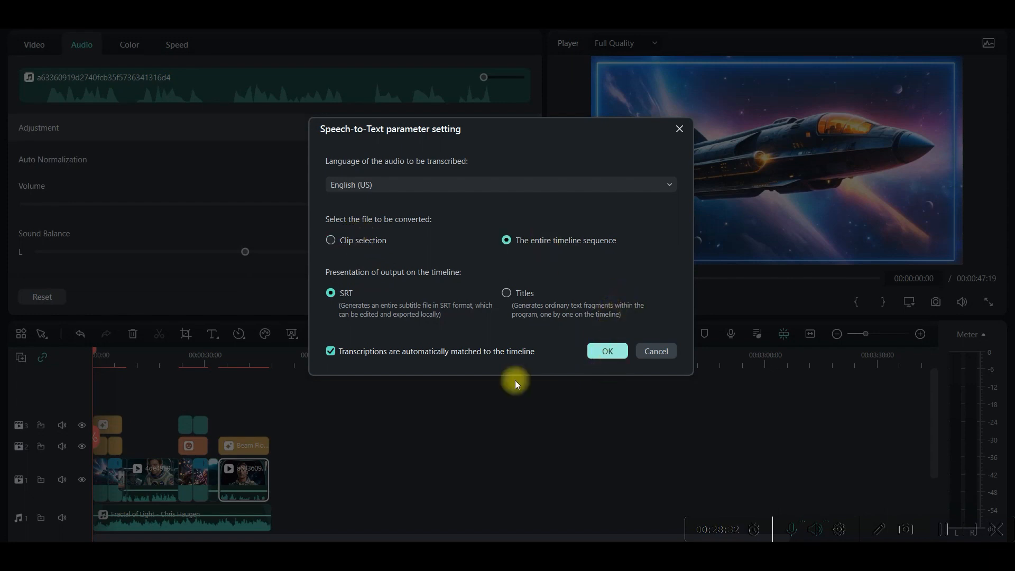
{"action": "left_click", "coordinate": [609, 351]}
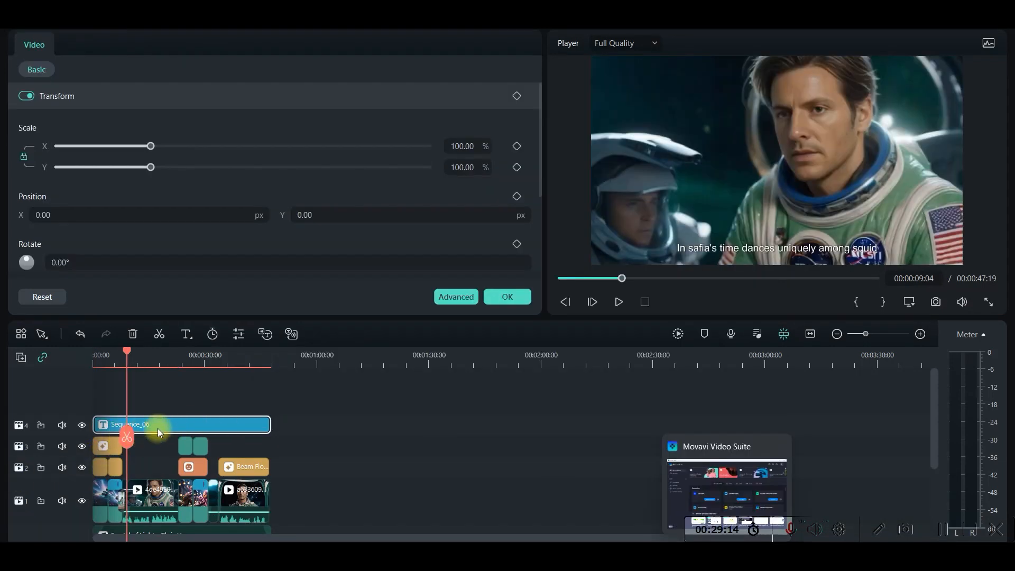
Open the Sequence_06 subtitle clip for editing and apply the orange-outlined text preset to the line "In safia's time dances uniquely among squid"
{"action": "double_click", "coordinate": [193, 427]}
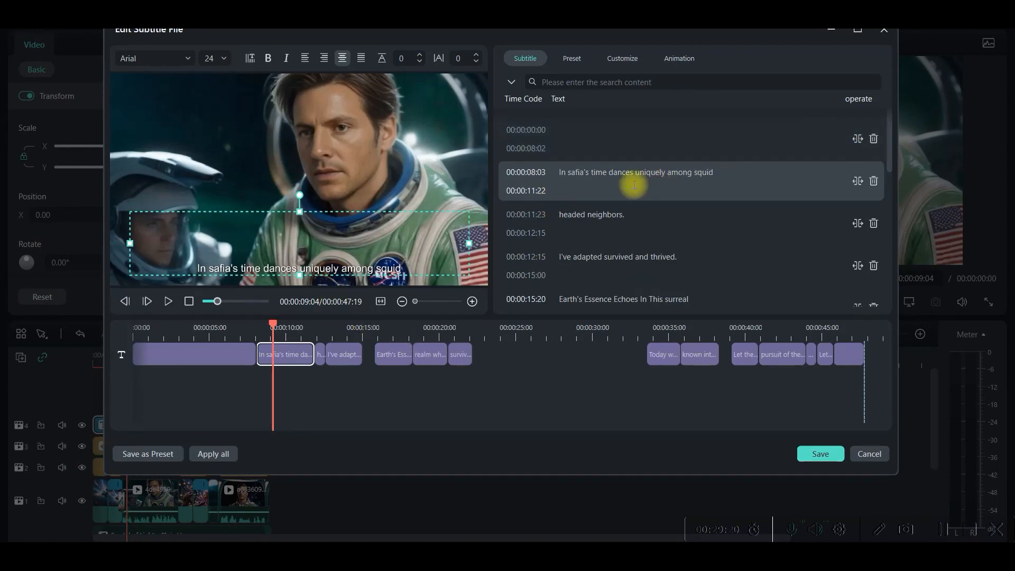
{"action": "mouse_move", "coordinate": [671, 203]}
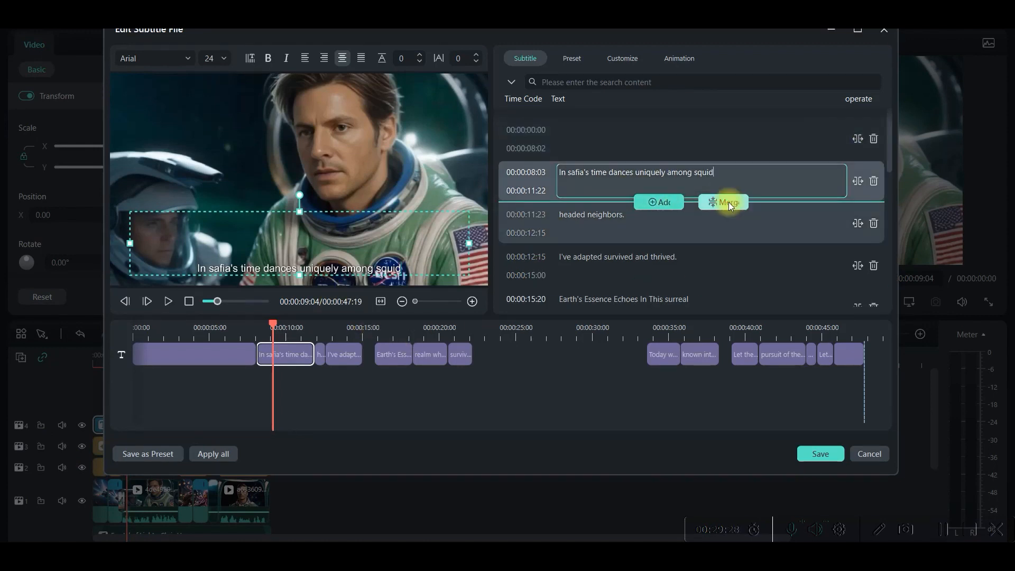
{"action": "left_click", "coordinate": [573, 60]}
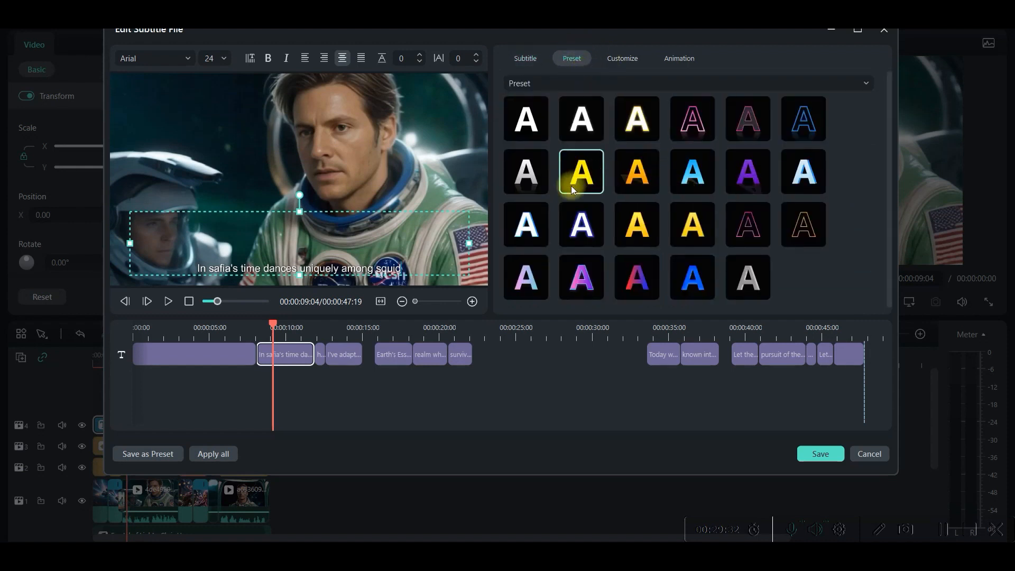
{"action": "left_click", "coordinate": [635, 280]}
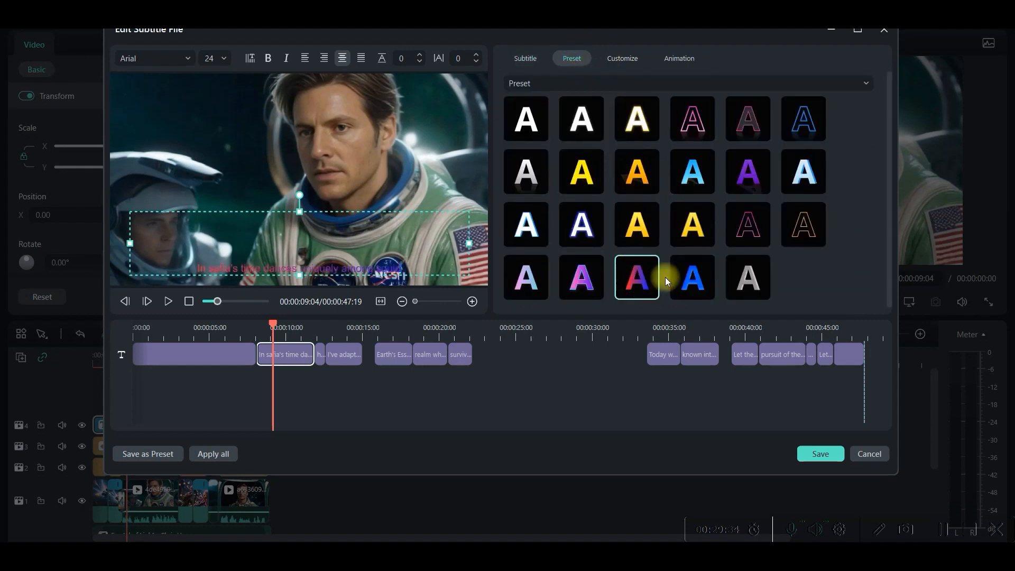
Customize the subtitle line with an outline colour sampled from the astronaut's green suit and a pale shadow colour
{"action": "left_click", "coordinate": [629, 60]}
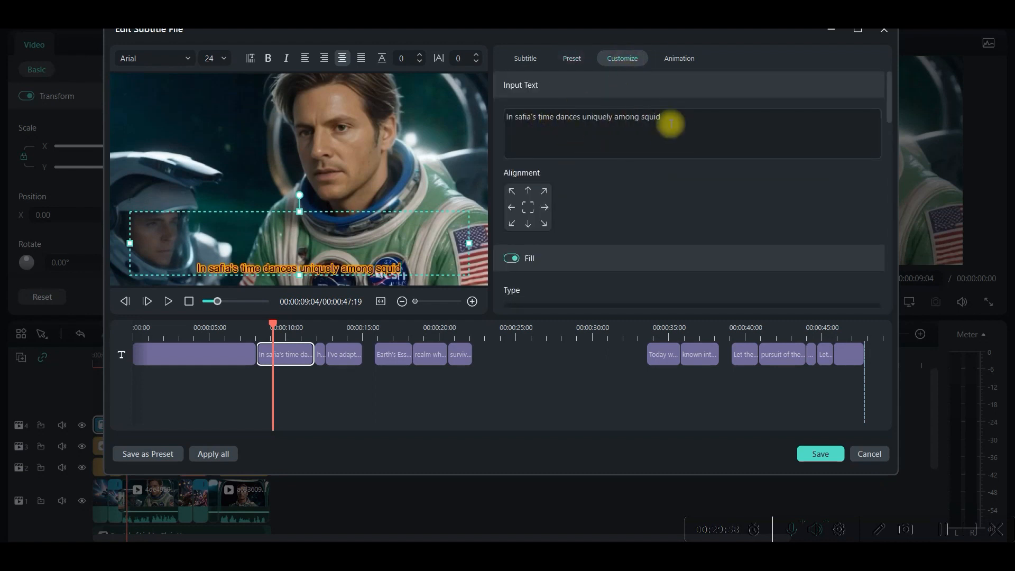
{"action": "scroll", "coordinate": [538, 203], "scroll_direction": "down", "scroll_amount": 1}
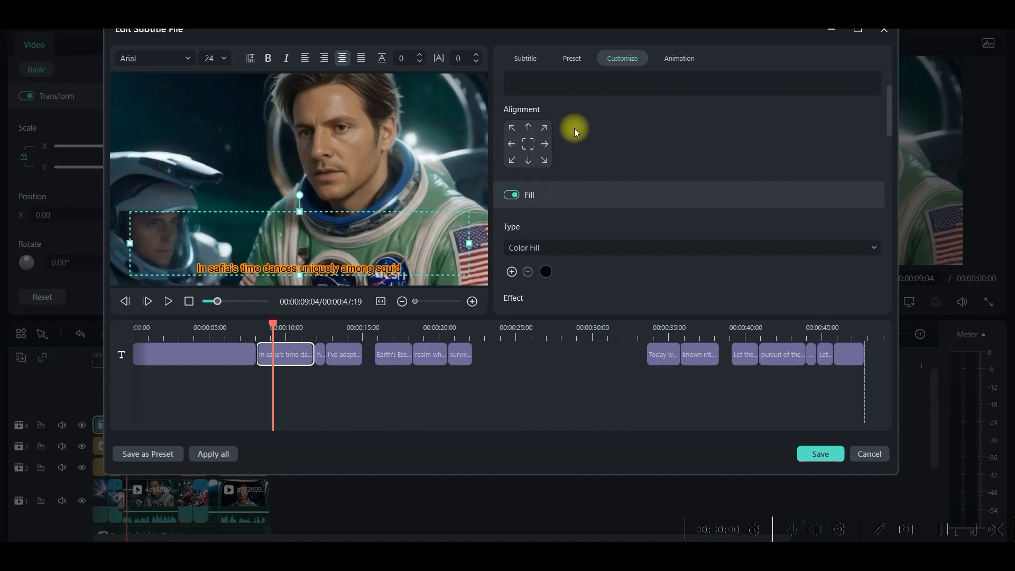
{"action": "left_click", "coordinate": [543, 195]}
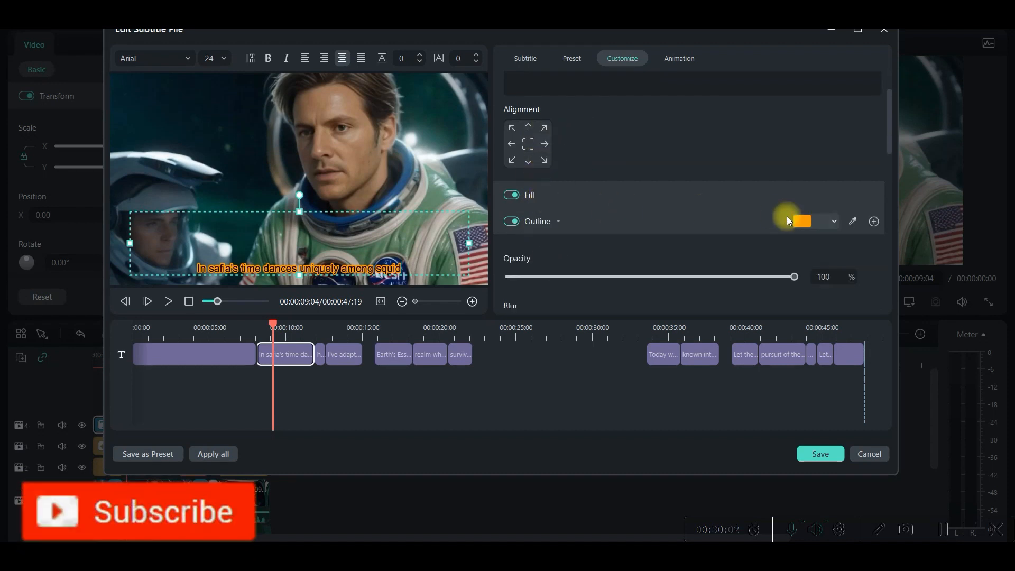
{"action": "left_click", "coordinate": [852, 221]}
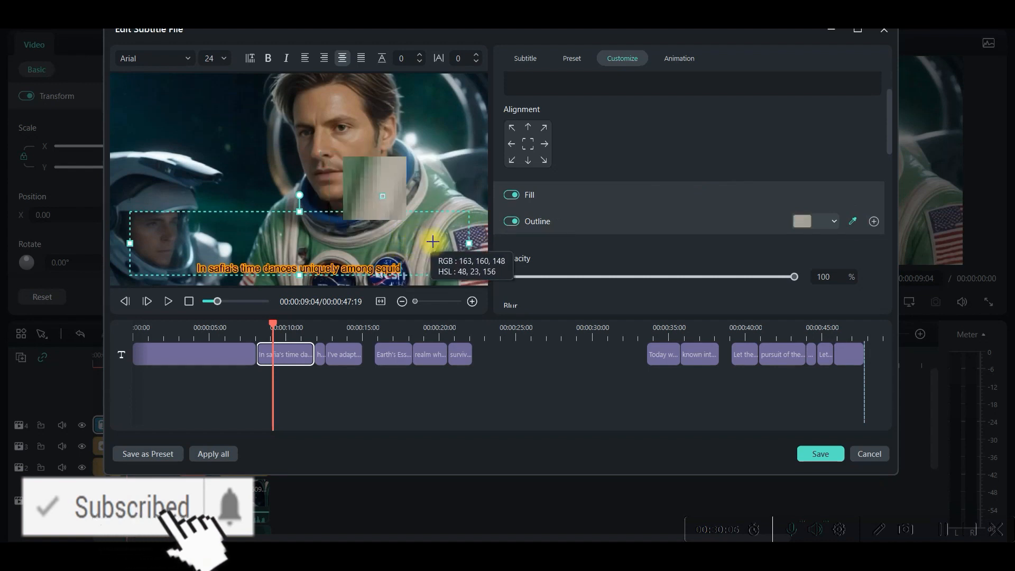
{"action": "left_click", "coordinate": [418, 271]}
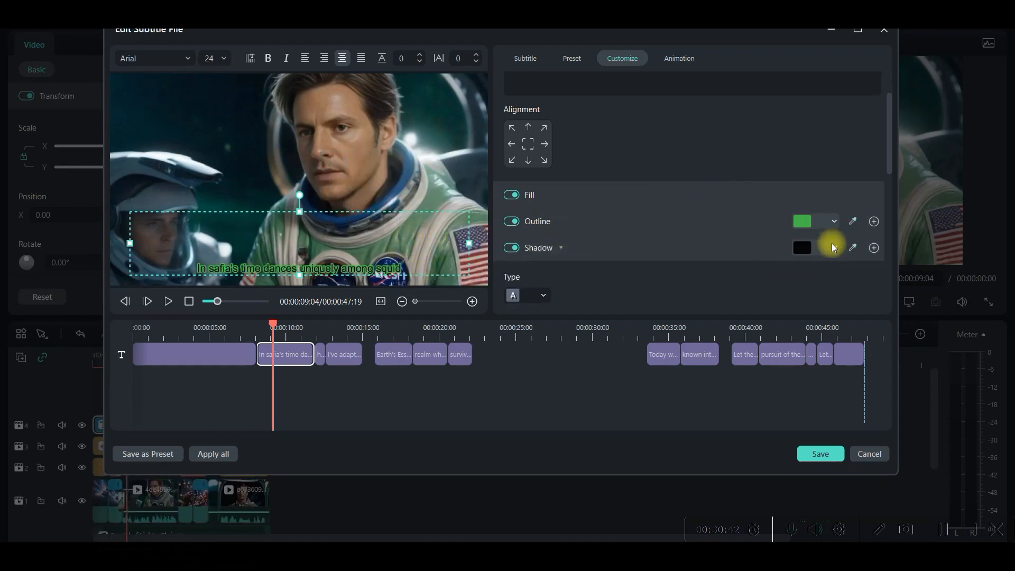
{"action": "left_click", "coordinate": [832, 249]}
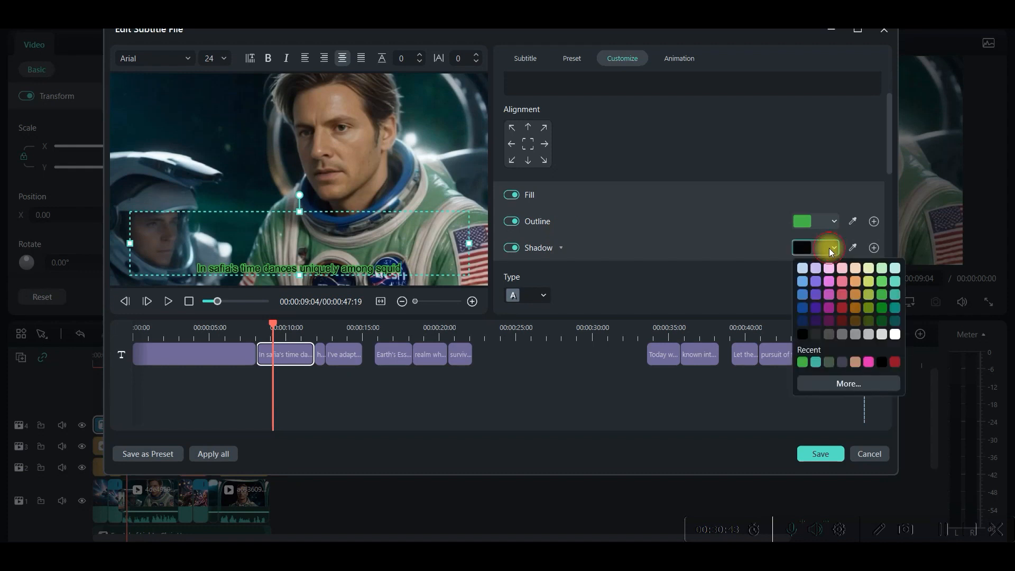
{"action": "left_click", "coordinate": [802, 268]}
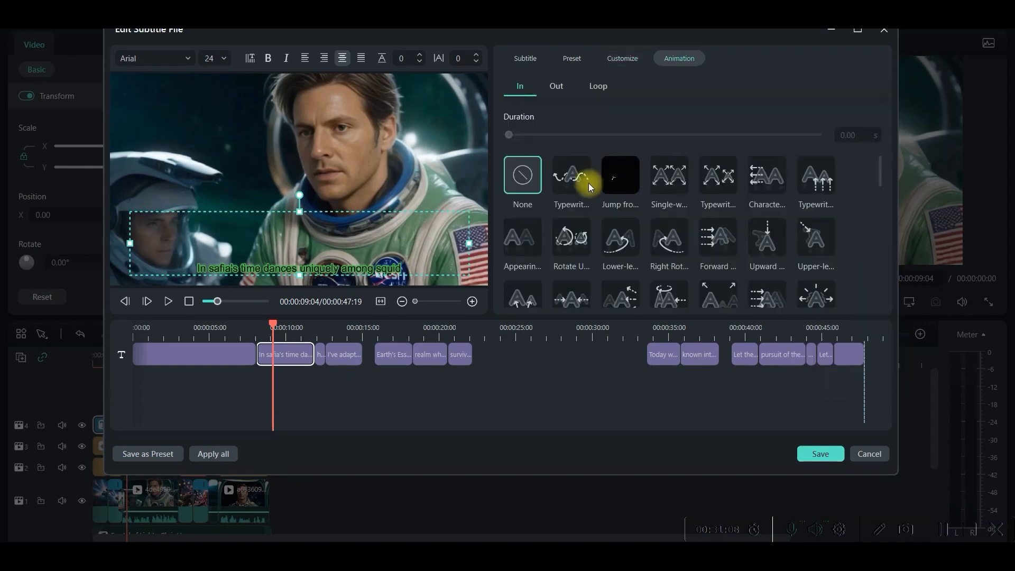
Apply the Single-word entrance animation with a 0.50 s duration to the subtitle line and save the subtitle file
{"action": "left_click", "coordinate": [566, 182]}
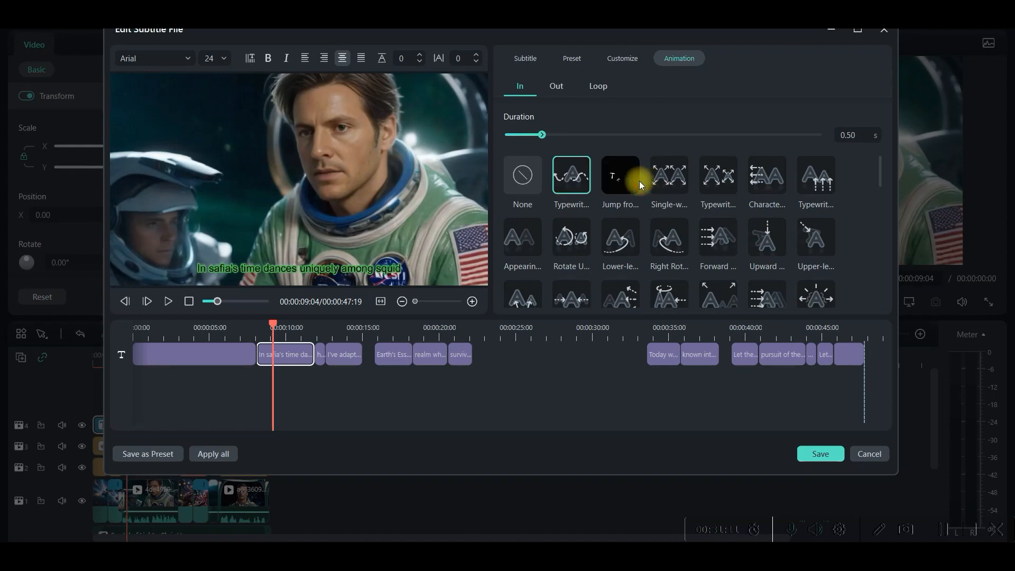
{"action": "left_click", "coordinate": [667, 177]}
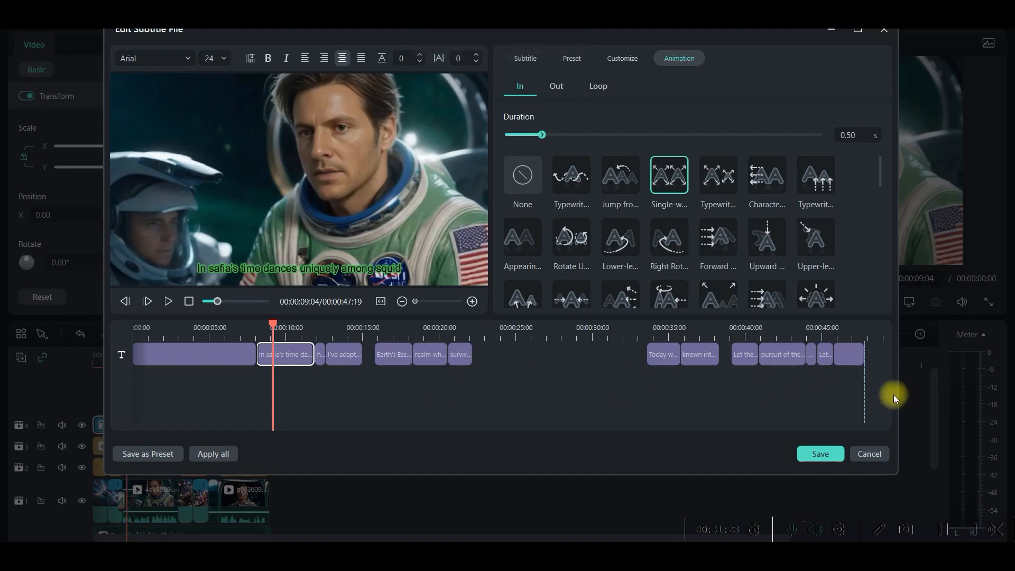
{"action": "left_click", "coordinate": [827, 455]}
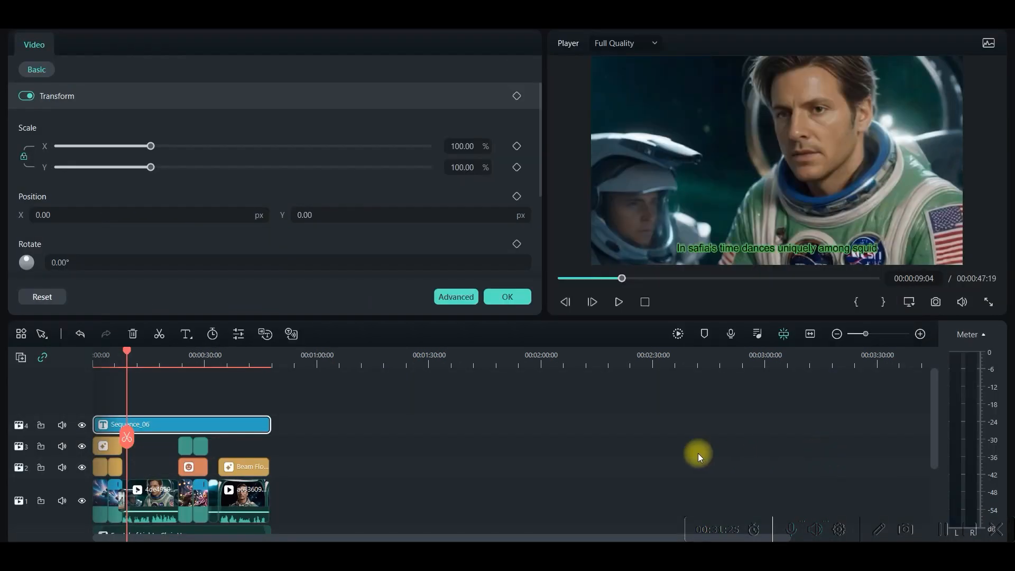
Open the local MP4 export settings, review the file name and save folder, and set the quality to Higher
{"action": "left_click", "coordinate": [899, 31]}
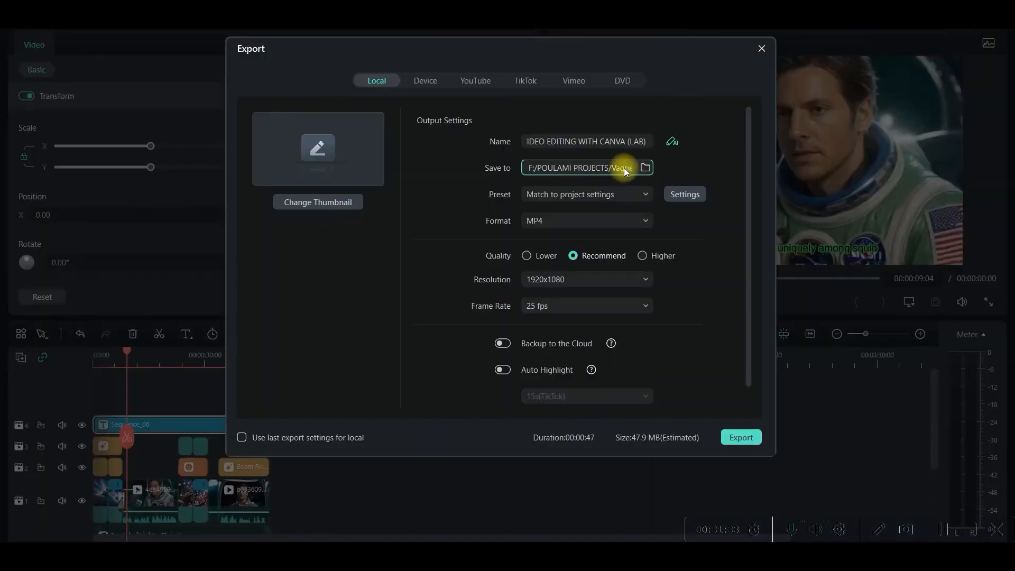
{"action": "left_click_drag", "start_coordinate": [536, 138], "coordinate": [645, 139]}
{"action": "left_click", "coordinate": [644, 167]}
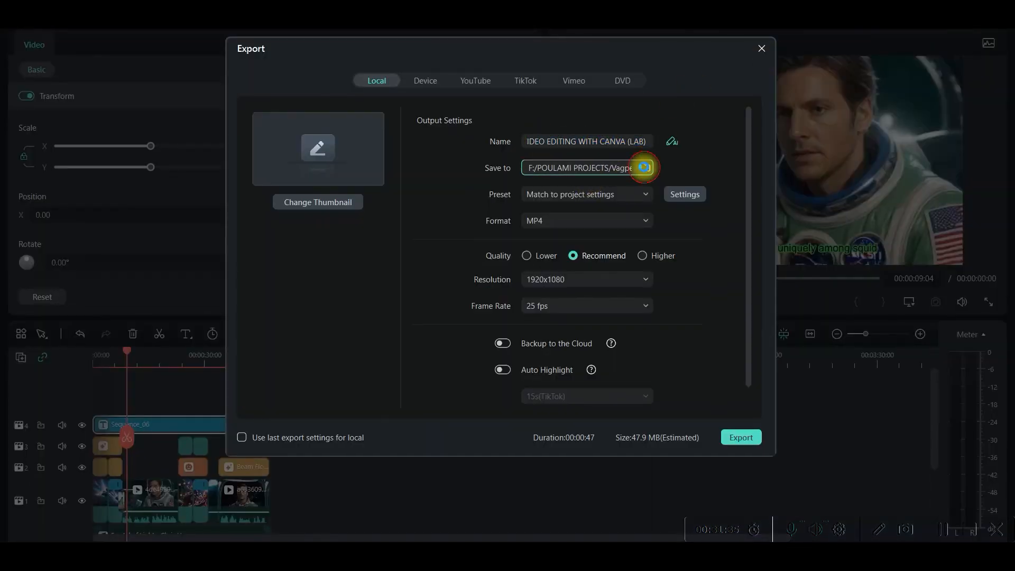
{"action": "left_click", "coordinate": [710, 46]}
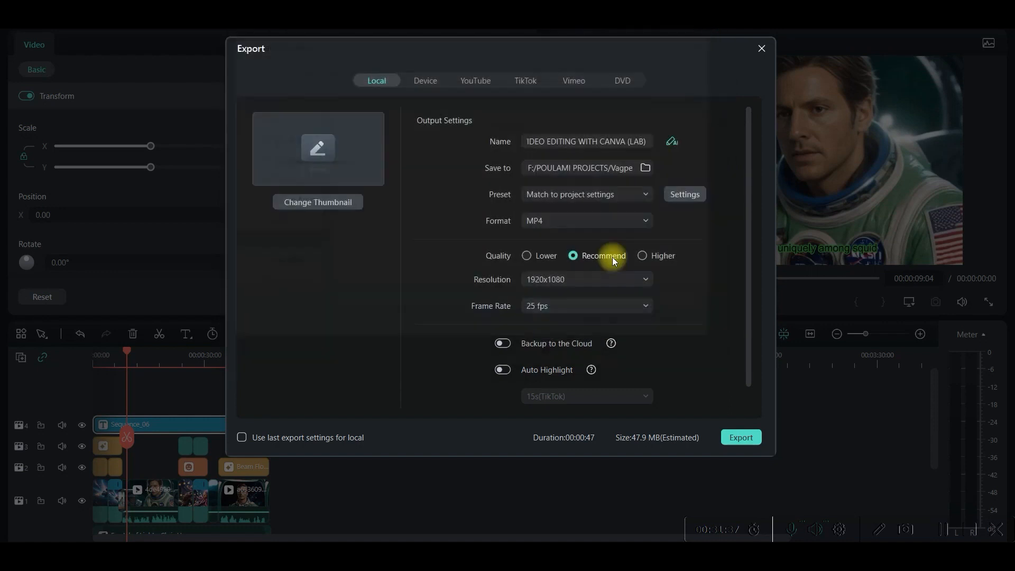
{"action": "left_click", "coordinate": [642, 256]}
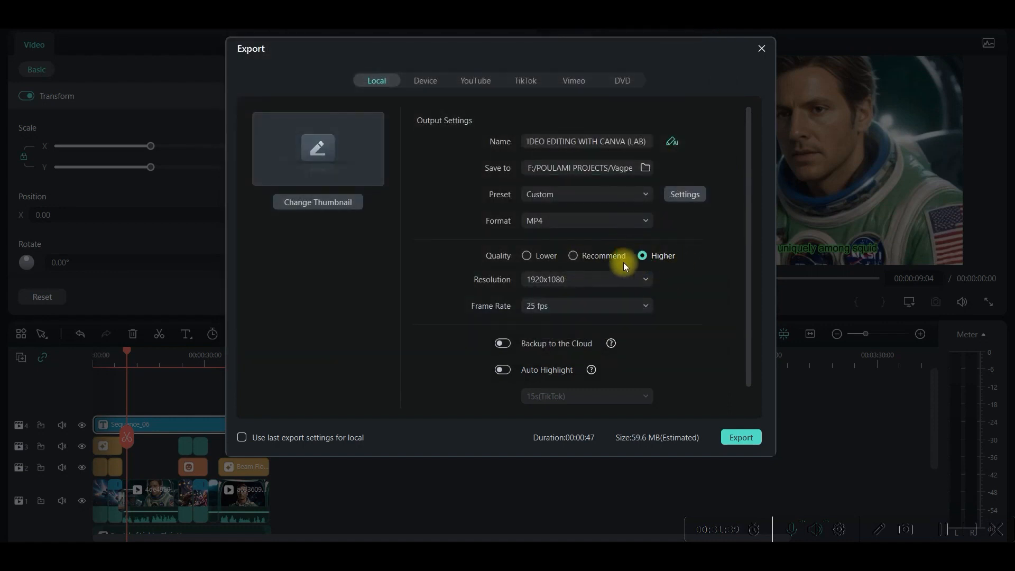